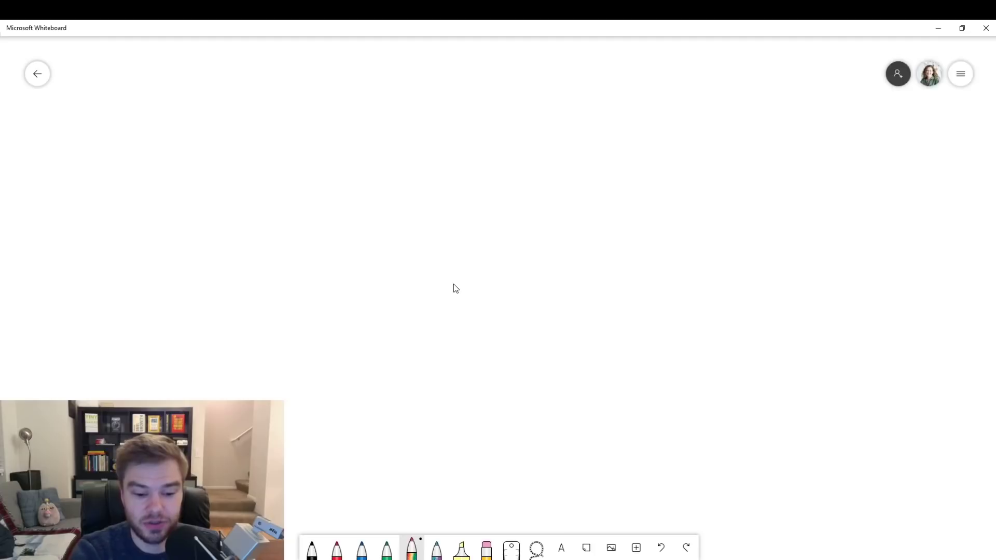
- Draw a rainbow zigzag, then handwrite 'Galaxy' below it in glittery galaxy ink
{"action": "left_click_drag", "start_coordinate": [360, 208], "coordinate": [680, 262]}
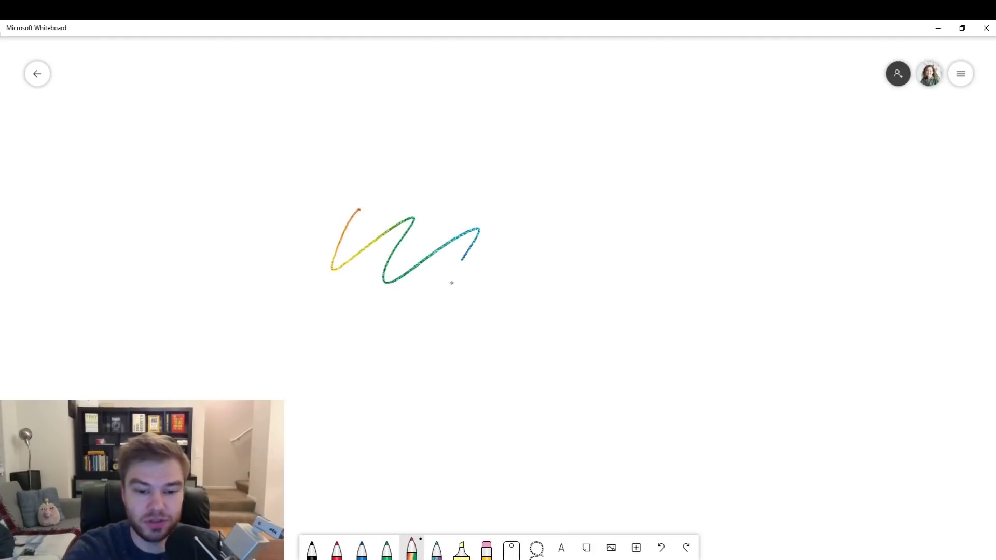
{"action": "left_click", "coordinate": [437, 550]}
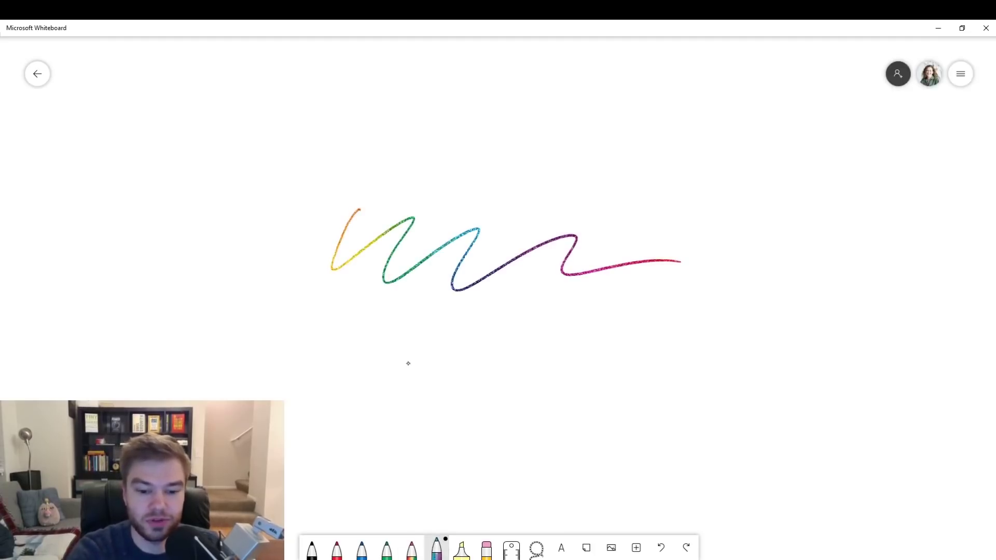
{"action": "mouse_move", "coordinate": [409, 345]}
{"action": "left_mouse_down"}
{"action": "mouse_move", "coordinate": [405, 405]}
{"action": "mouse_move", "coordinate": [452, 398]}
{"action": "mouse_move", "coordinate": [478, 428]}
{"action": "left_mouse_up"}
{"action": "left_click_drag", "start_coordinate": [490, 321], "coordinate": [490, 420]}
{"action": "mouse_move", "coordinate": [532, 373]}
{"action": "left_mouse_down"}
{"action": "mouse_move", "coordinate": [549, 411]}
{"action": "mouse_move", "coordinate": [602, 408]}
{"action": "left_mouse_up"}
{"action": "left_click_drag", "start_coordinate": [600, 354], "coordinate": [556, 413]}
{"action": "mouse_move", "coordinate": [611, 354]}
{"action": "left_mouse_down"}
{"action": "mouse_move", "coordinate": [669, 338]}
{"action": "mouse_move", "coordinate": [627, 462]}
{"action": "left_mouse_up"}
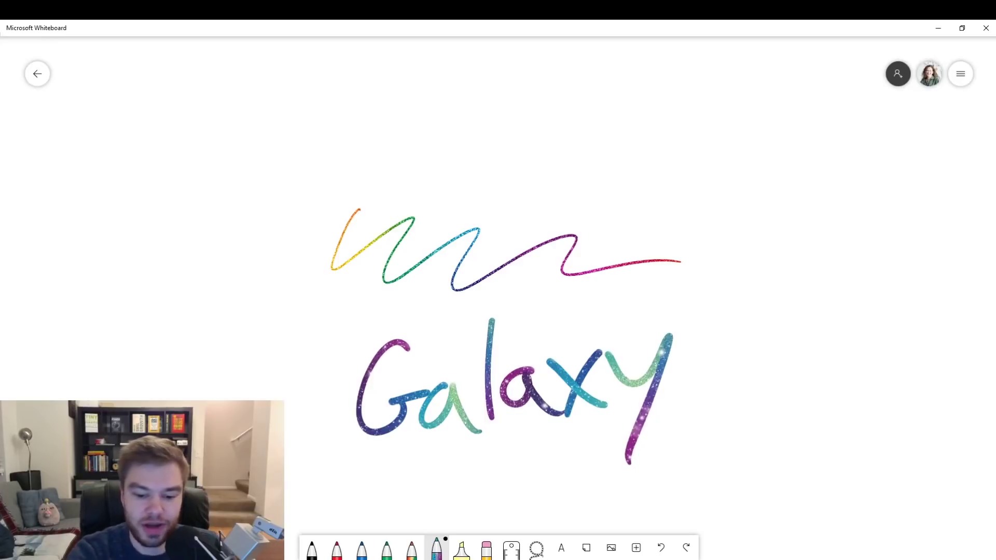
- Highlight the first letters of Galaxy in yellow and bring a ruler onto the board
{"action": "left_click", "coordinate": [461, 549]}
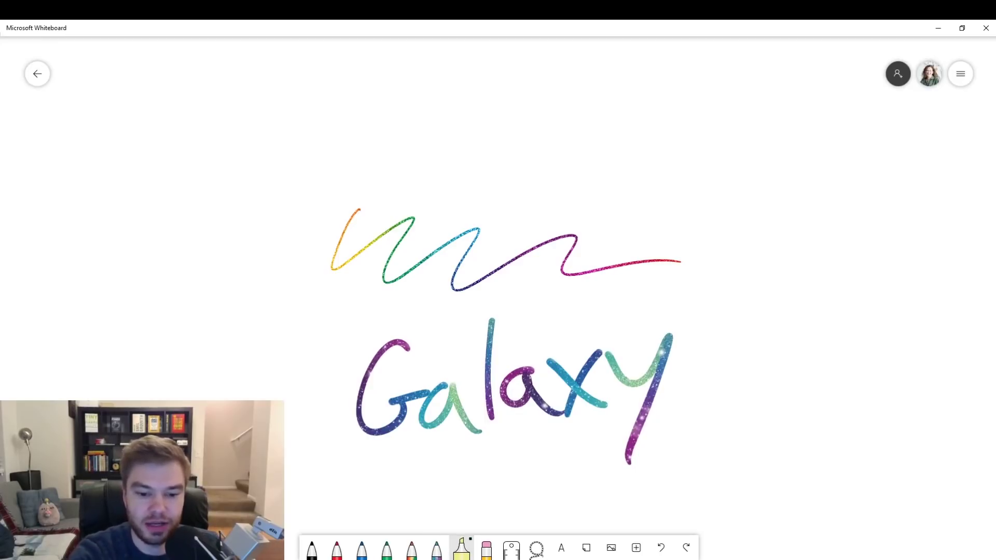
{"action": "left_click_drag", "start_coordinate": [358, 383], "coordinate": [474, 431]}
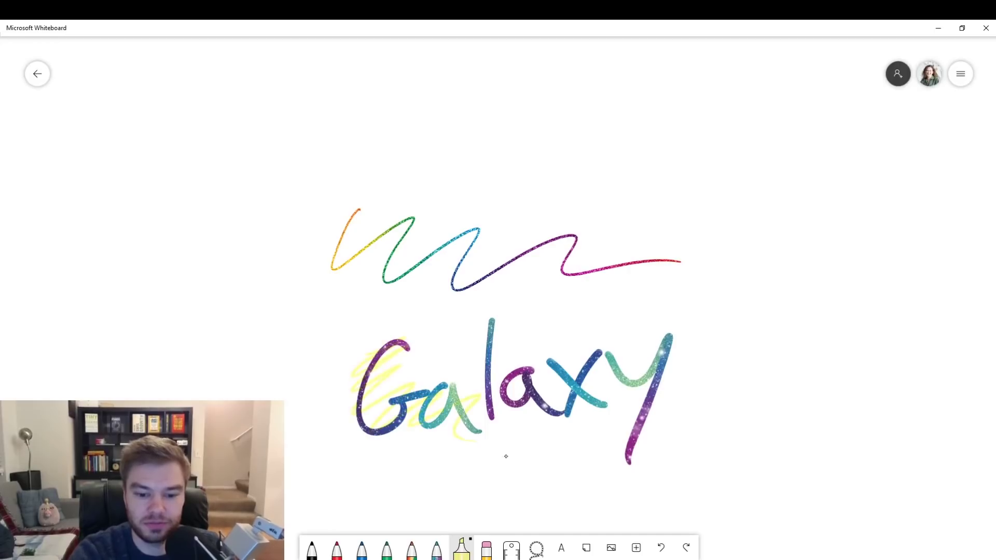
{"action": "left_click", "coordinate": [486, 549]}
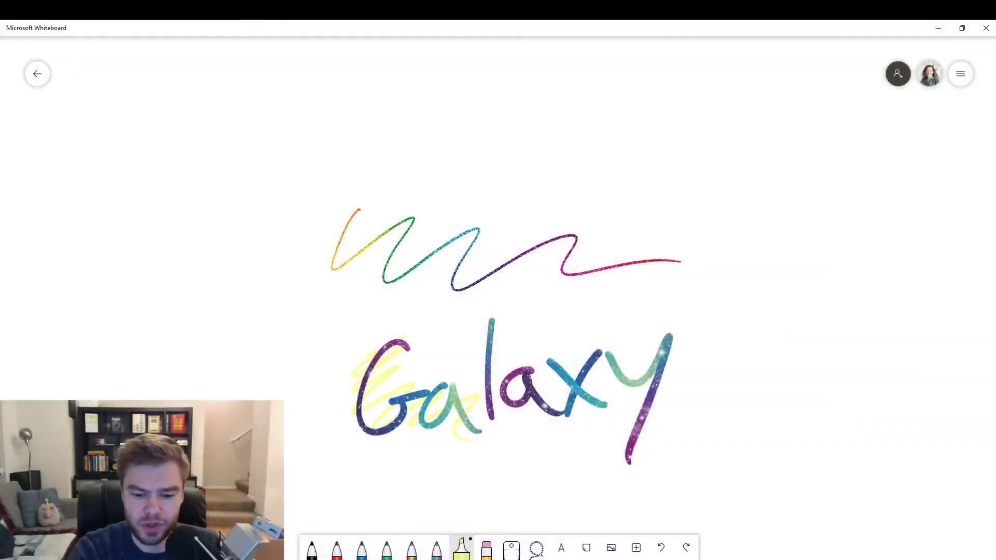
{"action": "left_click", "coordinate": [510, 549]}
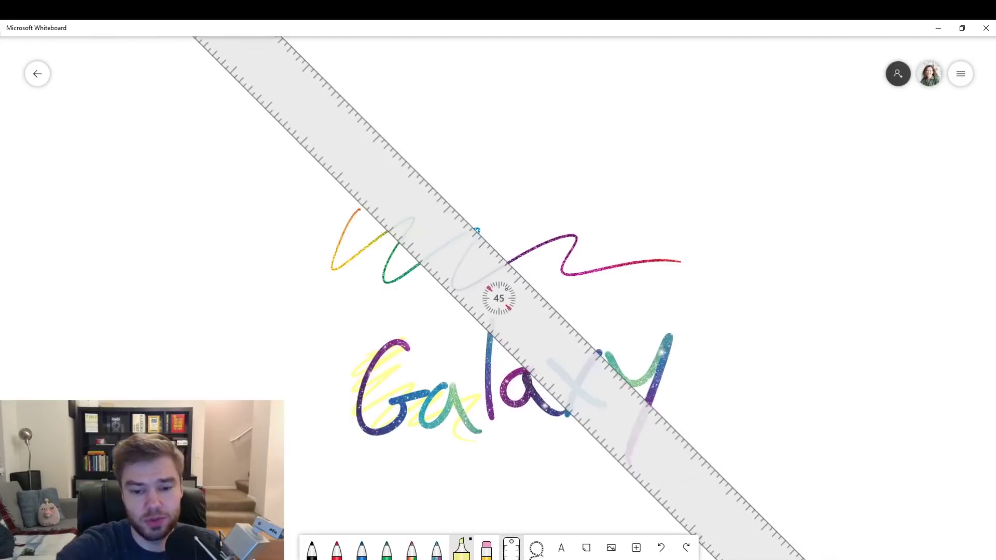
{"action": "scroll", "coordinate": [646, 347], "scroll_direction": "down", "scroll_amount": 5}
- Position the ruler right of Galaxy and draw two nearly vertical galaxy-ink lines along it
{"action": "left_click_drag", "start_coordinate": [646, 347], "coordinate": [622, 202]}
{"action": "scroll", "coordinate": [584, 219], "scroll_direction": "up", "scroll_amount": 5}
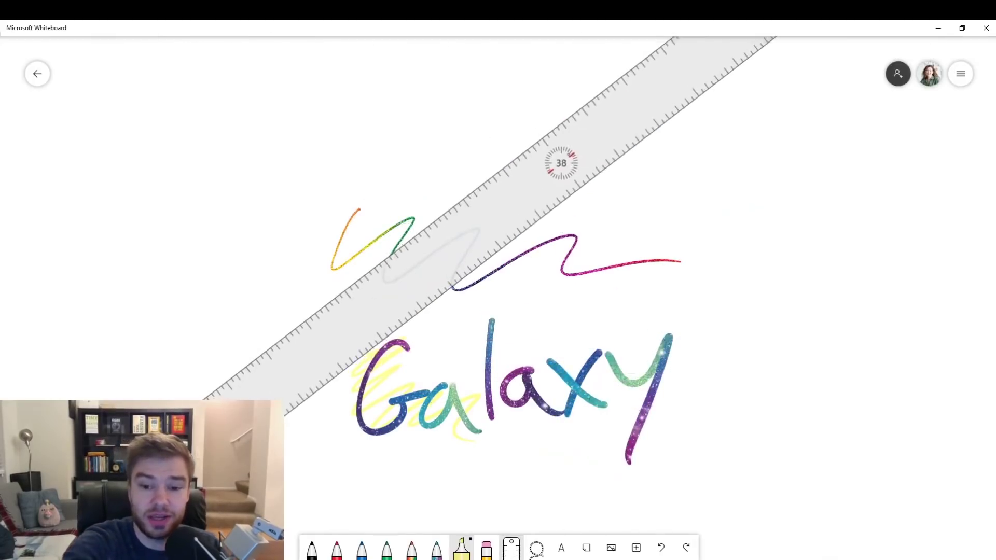
{"action": "left_click_drag", "start_coordinate": [552, 196], "coordinate": [698, 356]}
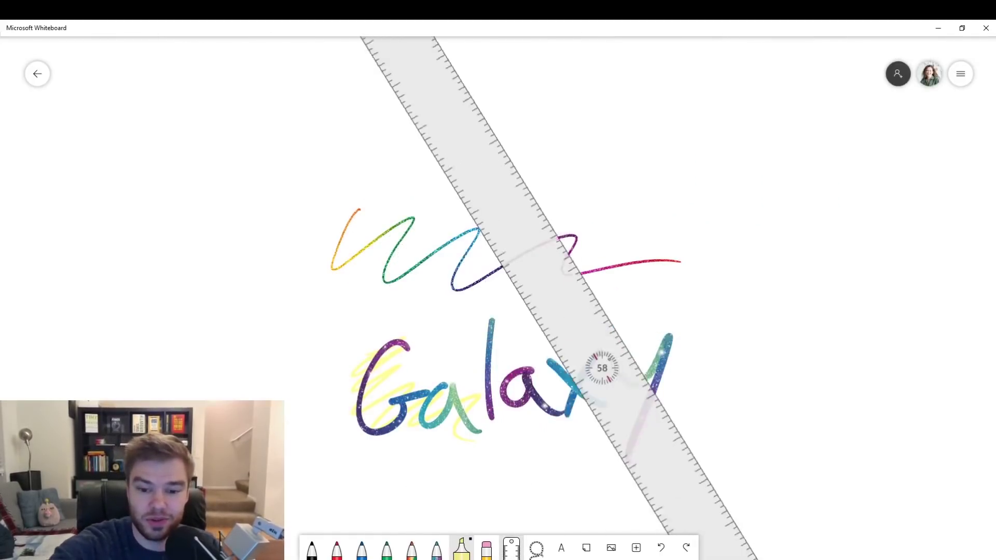
{"action": "scroll", "coordinate": [698, 355], "scroll_direction": "up", "scroll_amount": 5}
{"action": "scroll", "coordinate": [697, 355], "scroll_direction": "down", "scroll_amount": 2}
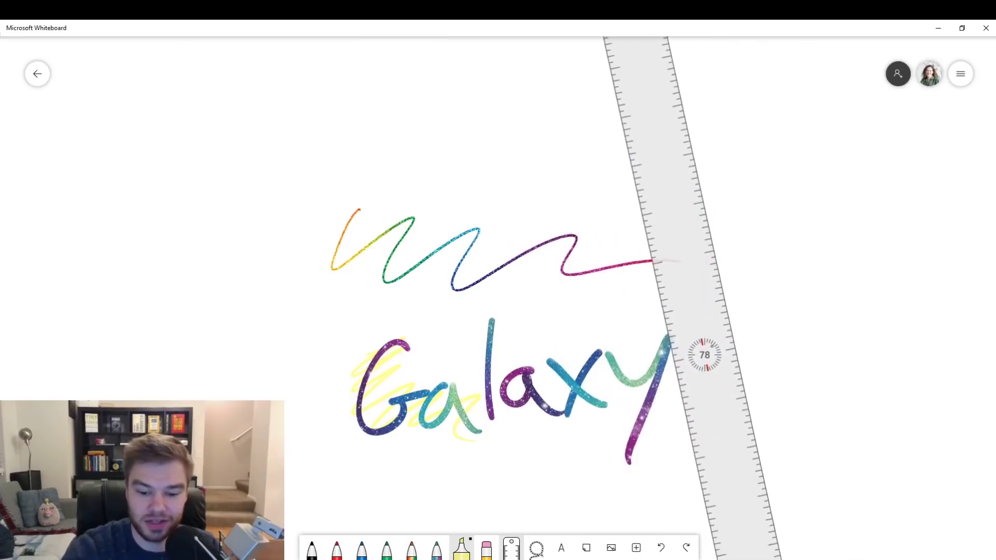
{"action": "left_click", "coordinate": [436, 549]}
{"action": "left_click_drag", "start_coordinate": [714, 243], "coordinate": [769, 497]}
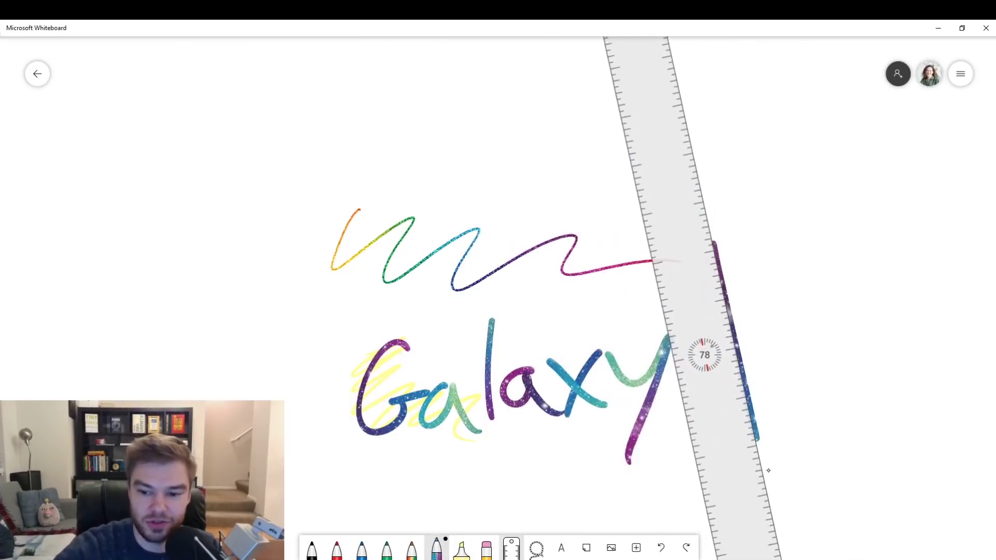
{"action": "left_click_drag", "start_coordinate": [614, 93], "coordinate": [661, 315]}
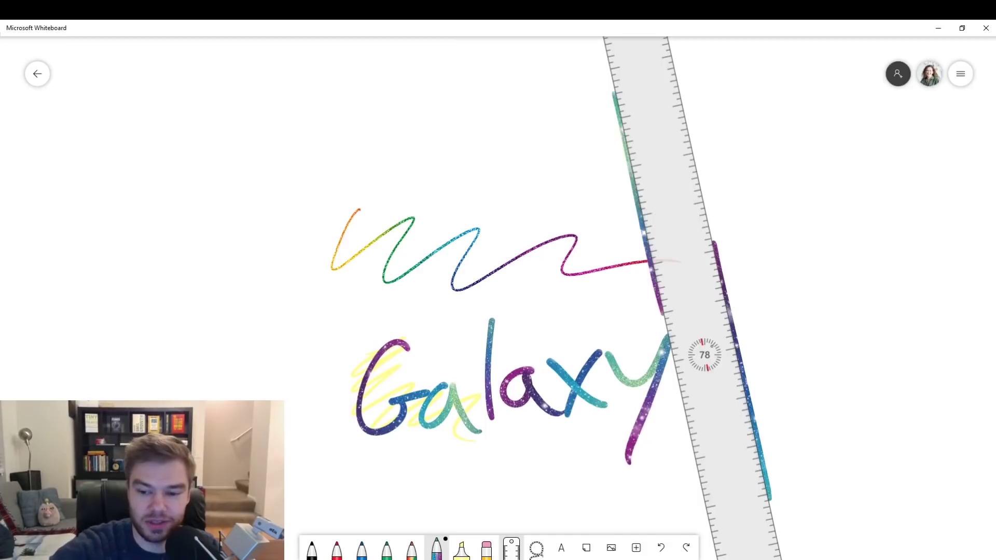
{"action": "scroll", "coordinate": [682, 192], "scroll_direction": "down", "scroll_amount": 7}
{"action": "scroll", "coordinate": [682, 192], "scroll_direction": "down", "scroll_amount": 2}
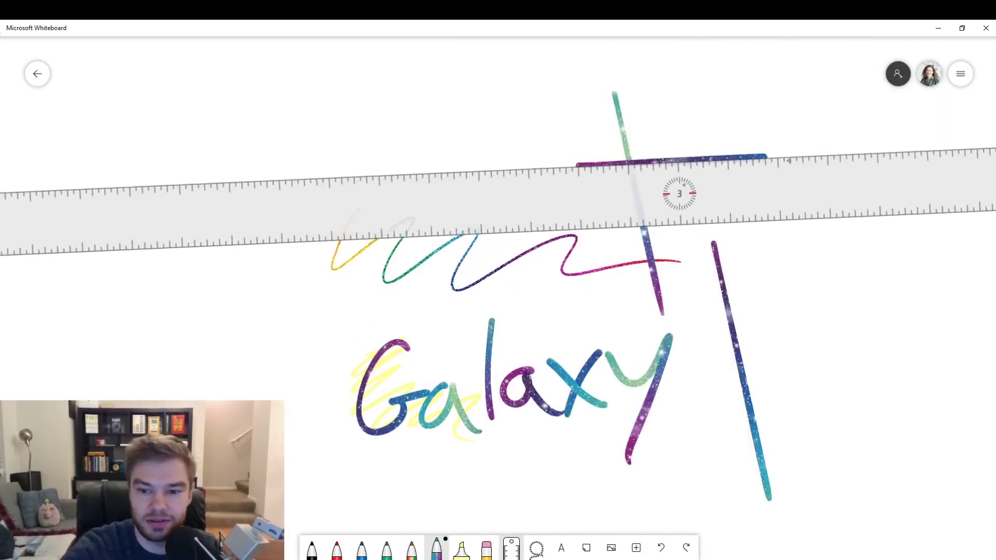
- Draw a straight horizontal galaxy line across the top and put the ruler away
{"action": "left_click_drag", "start_coordinate": [575, 165], "coordinate": [809, 156]}
{"action": "left_click", "coordinate": [511, 548]}
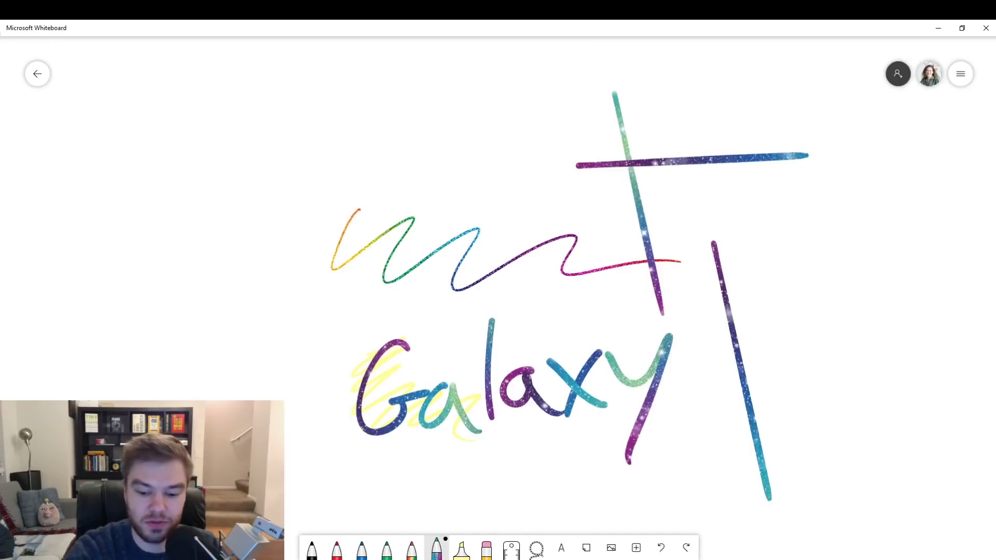
{"action": "left_click", "coordinate": [536, 548]}
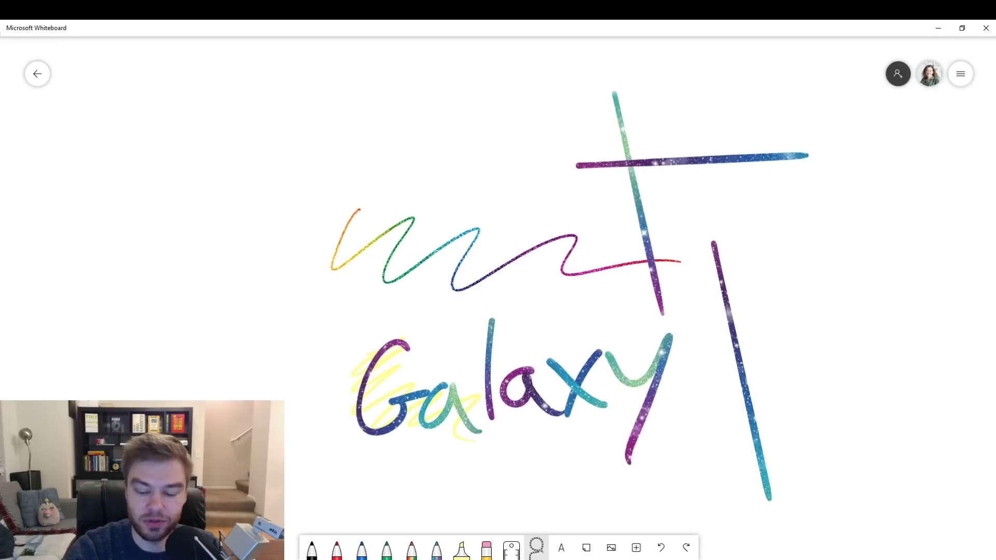
- Lasso all strokes, move them as a group, then pan so empty space shows right of the drawing
{"action": "mouse_move", "coordinate": [841, 183]}
{"action": "left_mouse_down"}
{"action": "mouse_move", "coordinate": [823, 531]}
{"action": "mouse_move", "coordinate": [841, 160]}
{"action": "left_mouse_up"}
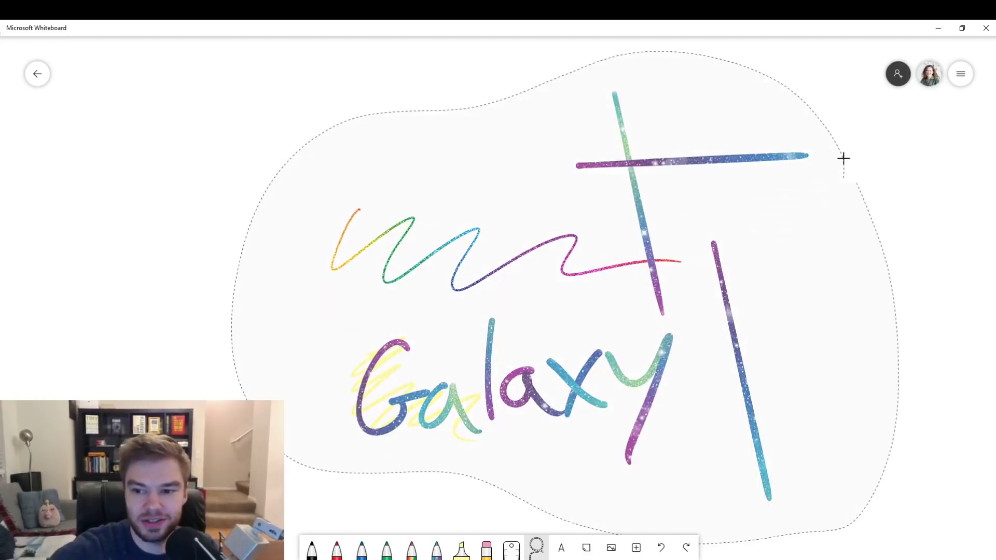
{"action": "mouse_move", "coordinate": [568, 295]}
{"action": "left_mouse_down"}
{"action": "mouse_move", "coordinate": [546, 336]}
{"action": "mouse_move", "coordinate": [517, 299]}
{"action": "left_mouse_up"}
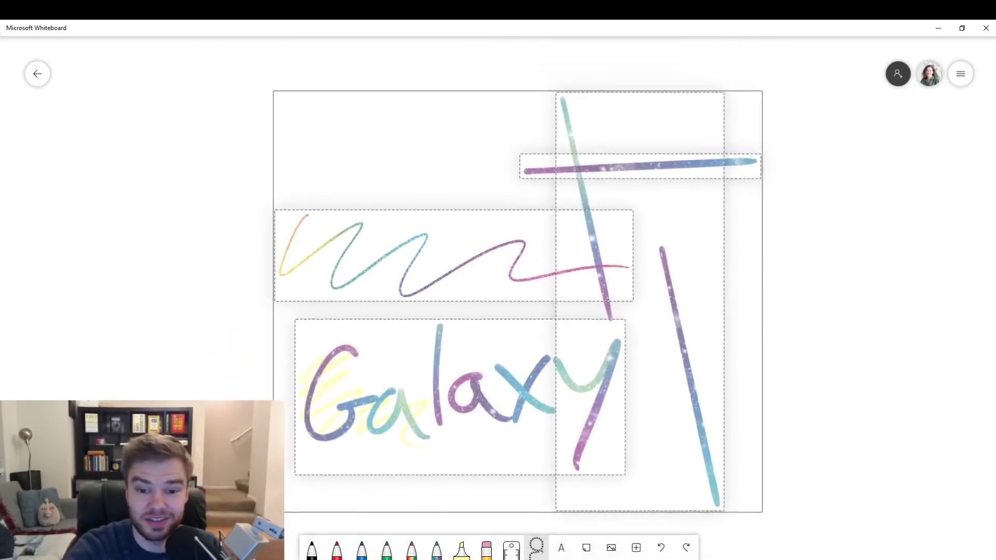
{"action": "left_click", "coordinate": [856, 311]}
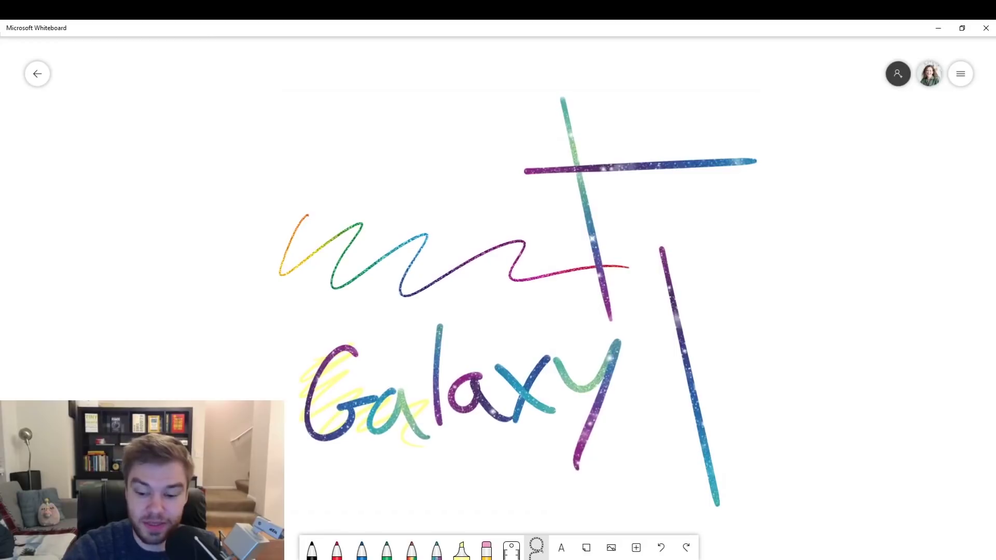
{"action": "left_click_drag", "start_coordinate": [778, 350], "coordinate": [516, 310]}
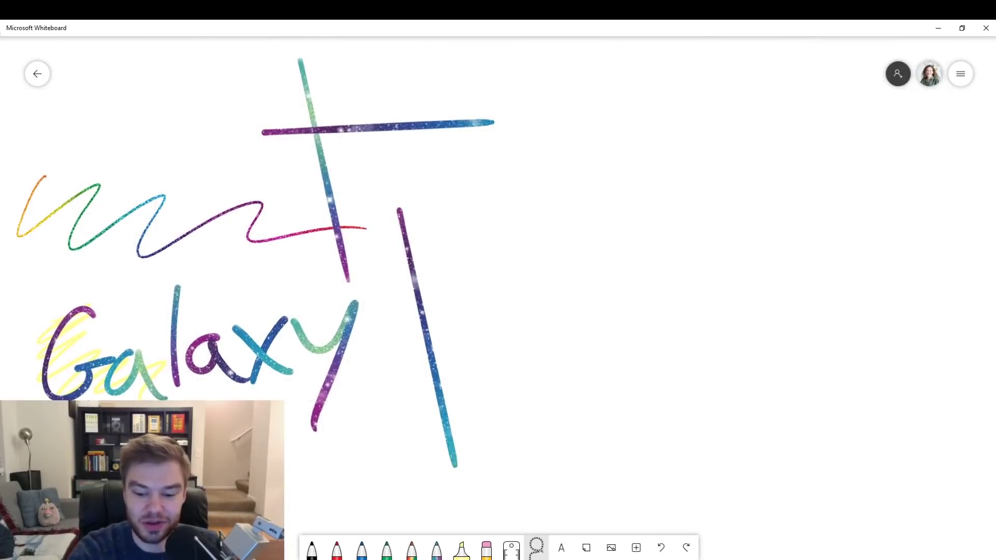
{"action": "left_click", "coordinate": [545, 307]}
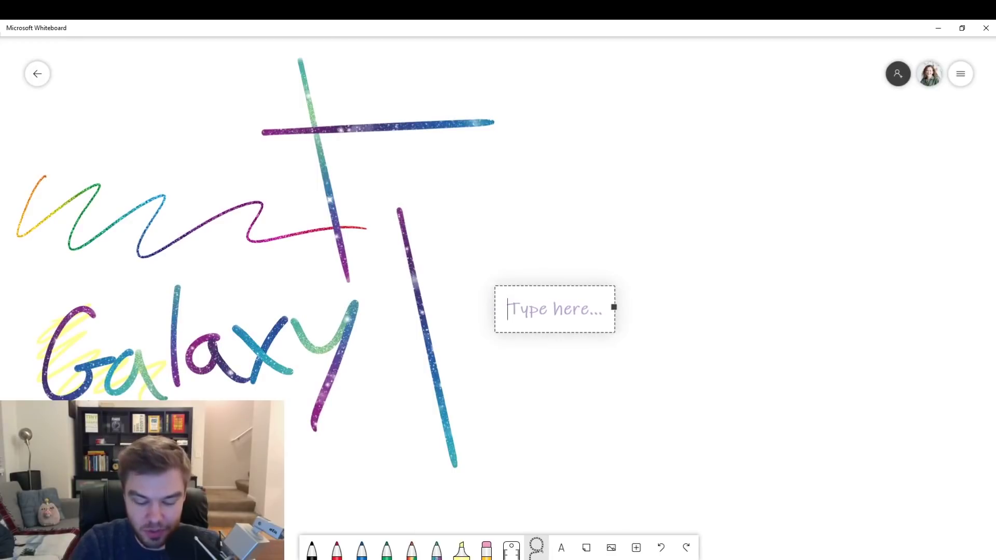
{"action": "type", "text": "alasdkfasldfksdflk"}
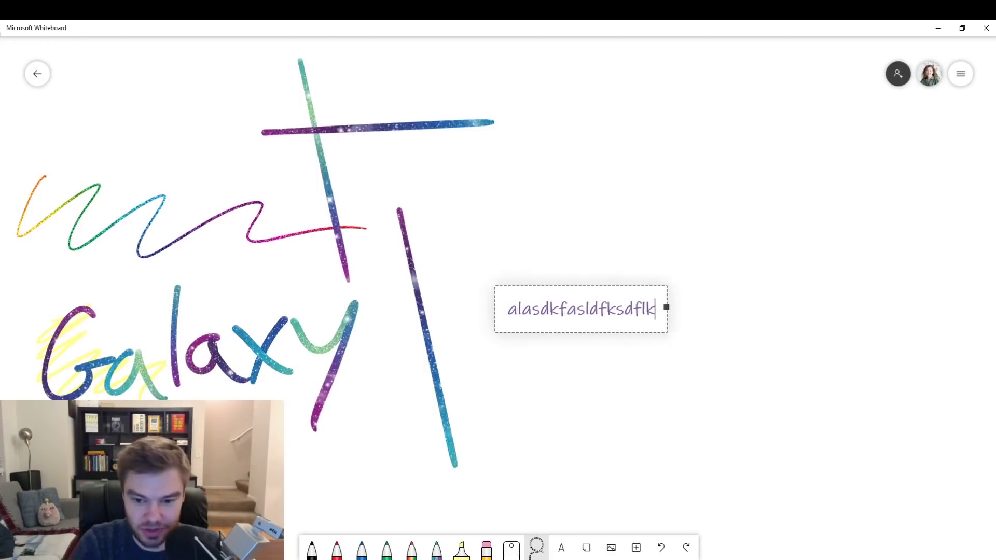
- Finish the typed text label and add a peach sticky note with text beside the drawing
{"action": "key", "text": "Escape"}
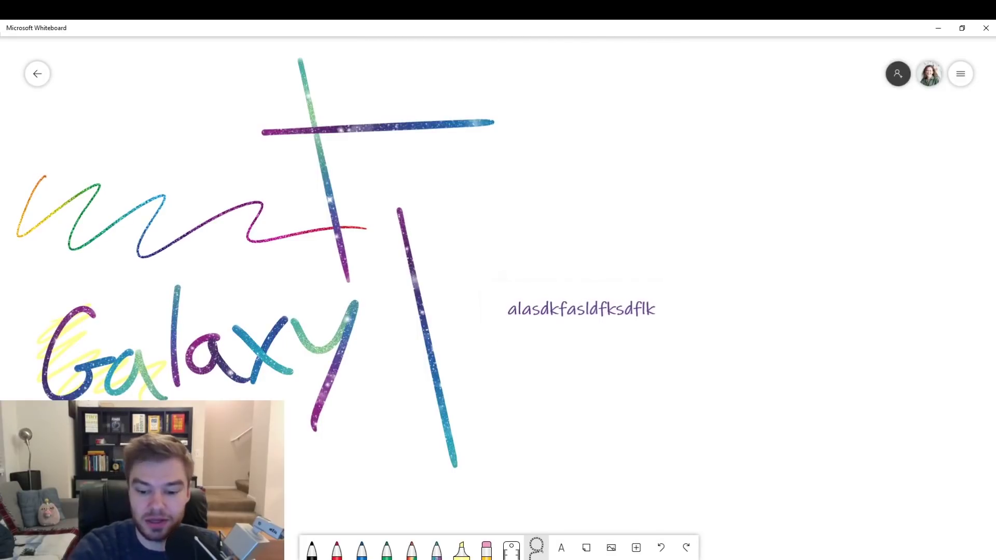
{"action": "left_click", "coordinate": [586, 547]}
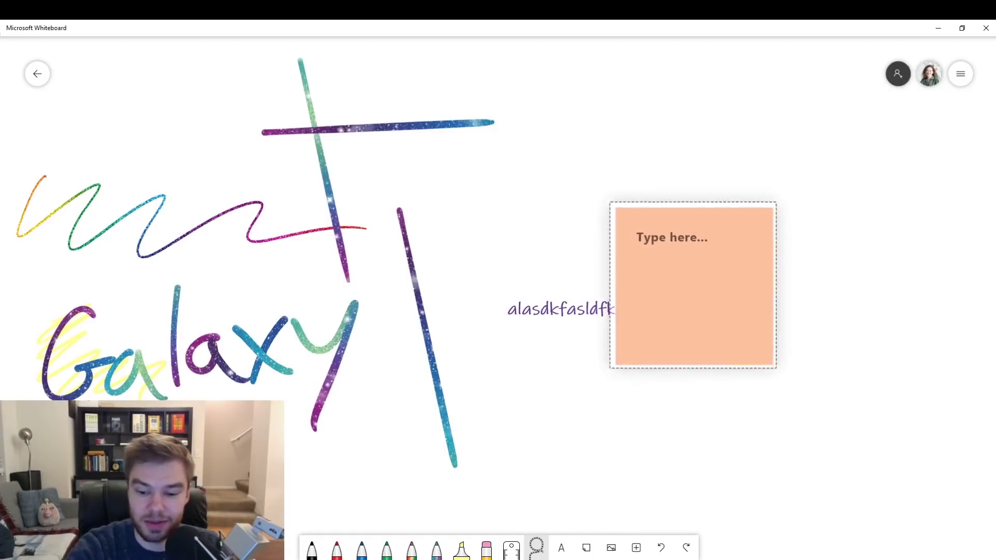
{"action": "type", "text": "hvnj"}
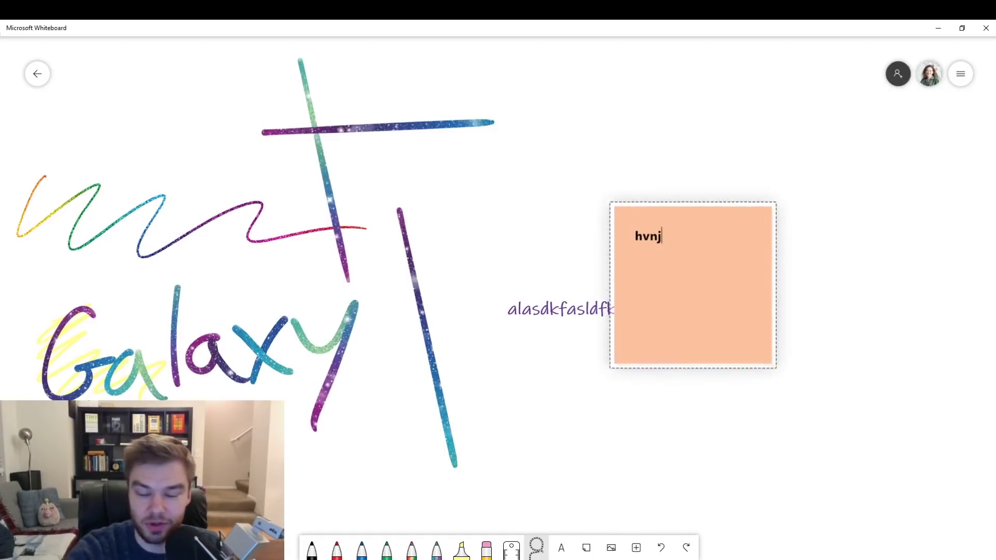
{"action": "key", "text": "Escape"}
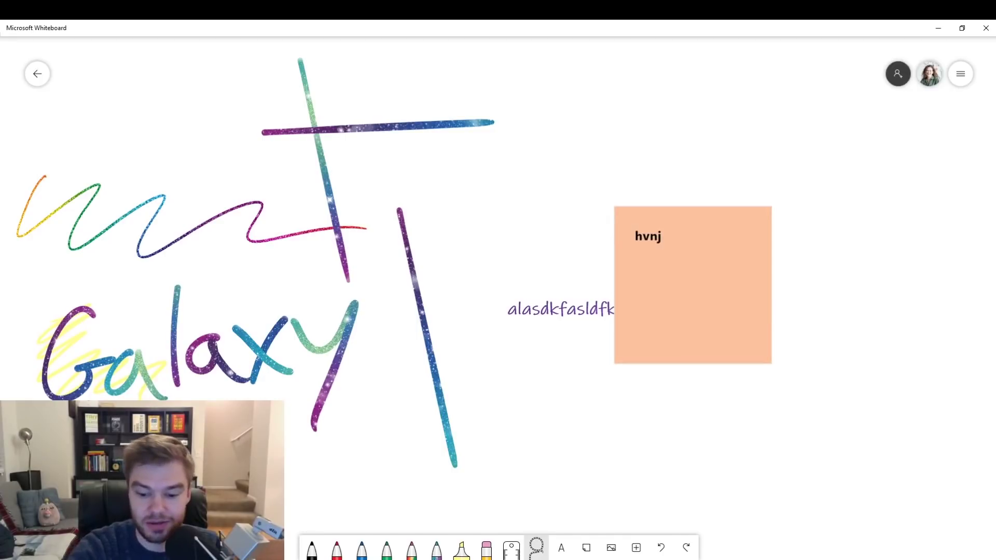
{"action": "left_click", "coordinate": [611, 548]}
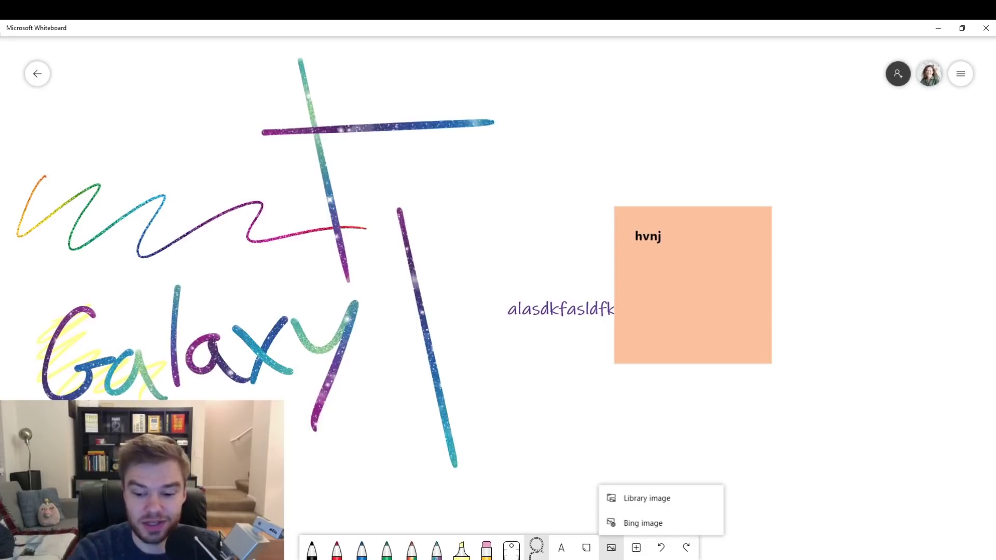
- Search Bing images for handwritten 'cat' and insert the grey cat, white kitten and orange tabby photos
{"action": "left_click", "coordinate": [642, 523]}
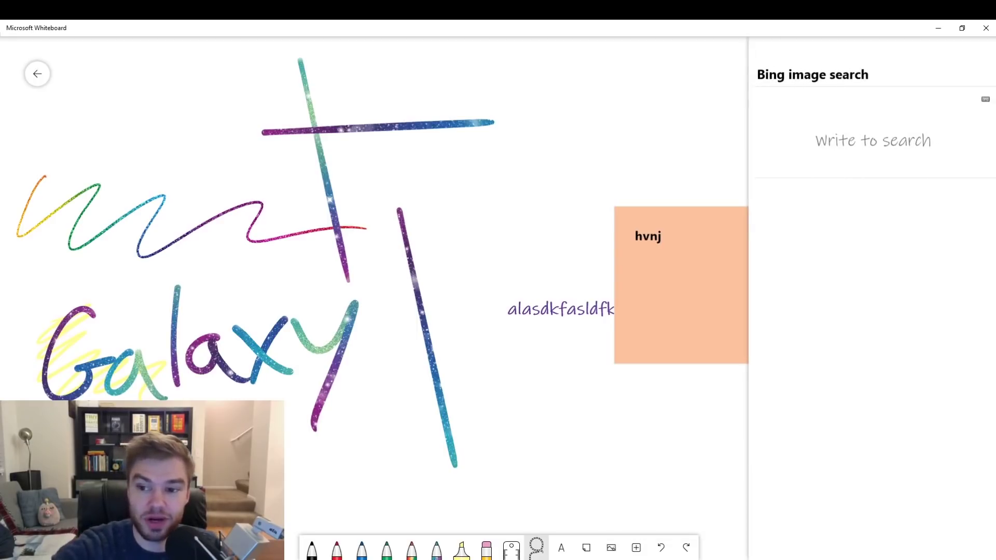
{"action": "mouse_move", "coordinate": [816, 126]}
{"action": "left_mouse_down"}
{"action": "mouse_move", "coordinate": [817, 153]}
{"action": "mouse_move", "coordinate": [847, 150]}
{"action": "left_mouse_up"}
{"action": "left_click_drag", "start_coordinate": [862, 111], "coordinate": [865, 154]}
{"action": "left_click_drag", "start_coordinate": [845, 129], "coordinate": [895, 125]}
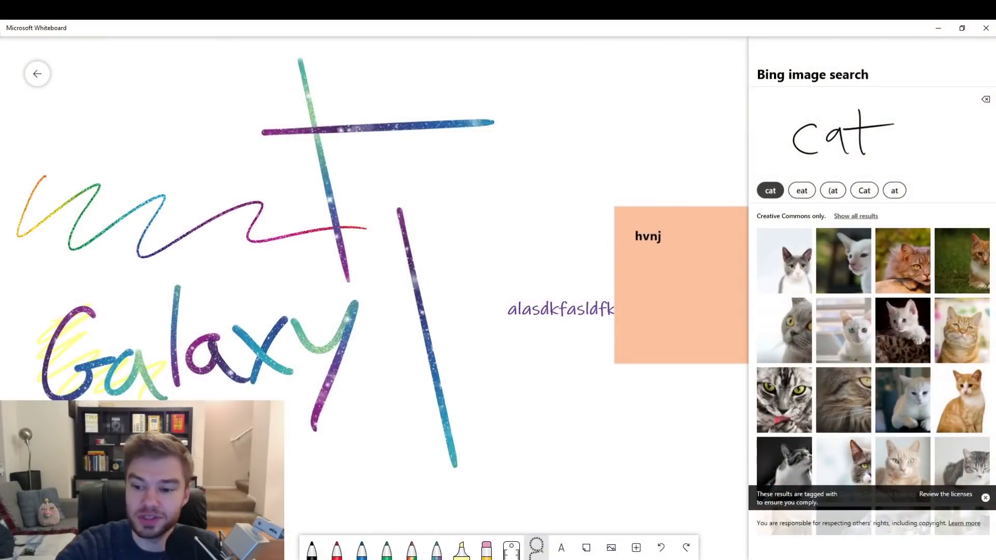
{"action": "left_click", "coordinate": [784, 261]}
{"action": "left_click", "coordinate": [902, 331]}
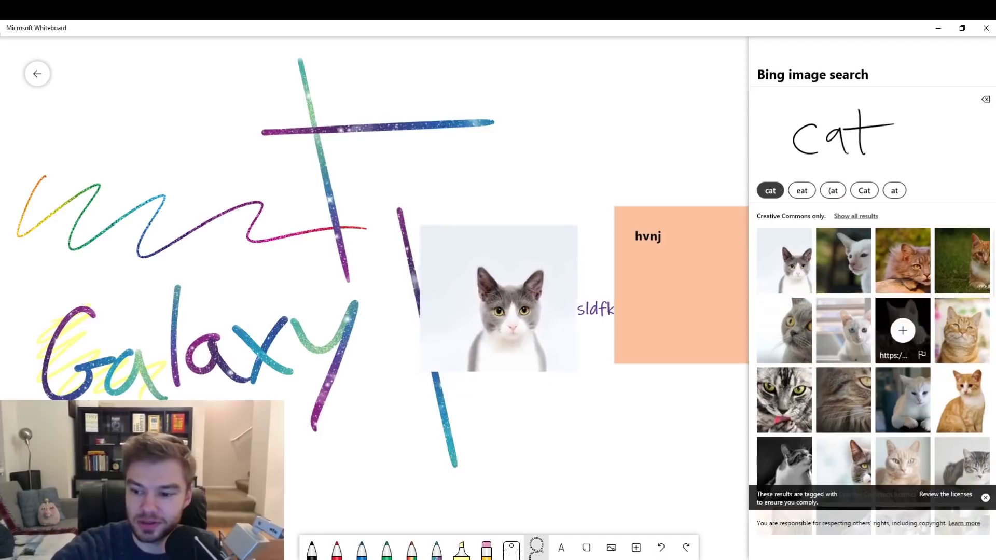
{"action": "left_click", "coordinate": [961, 331]}
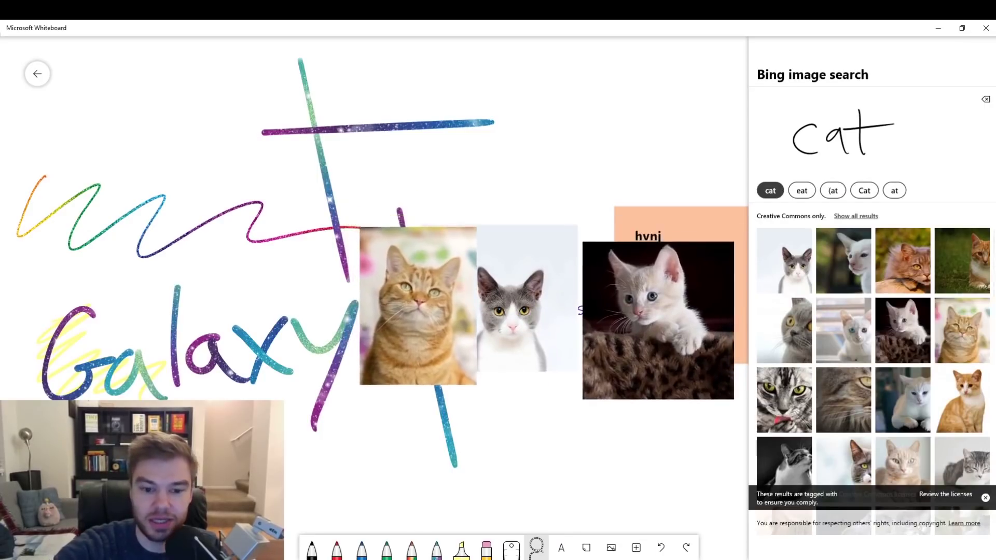
{"action": "key", "text": "Escape"}
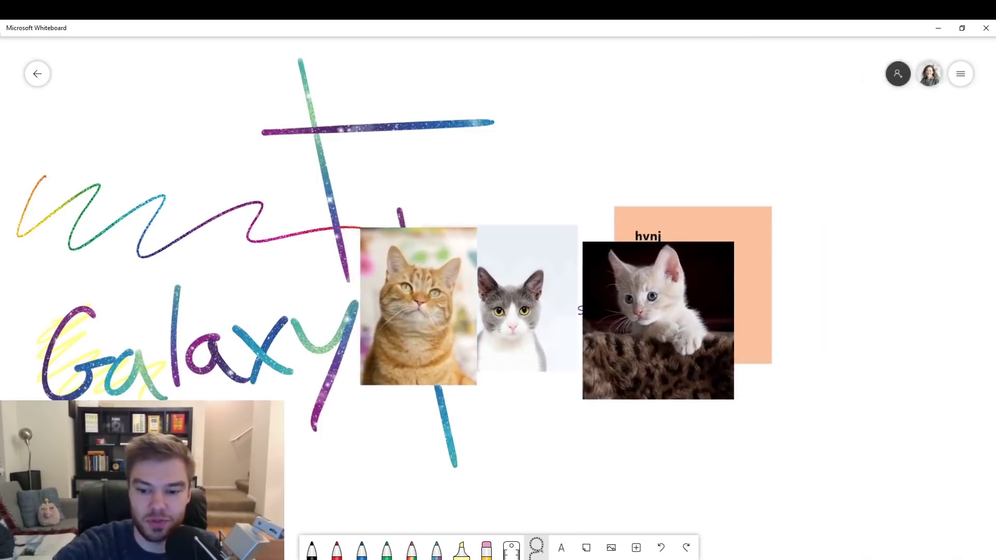
- Spread the three cat photos apart so they clear the orange note and purple text
{"action": "left_click", "coordinate": [658, 320]}
{"action": "left_click_drag", "start_coordinate": [657, 320], "coordinate": [885, 259]}
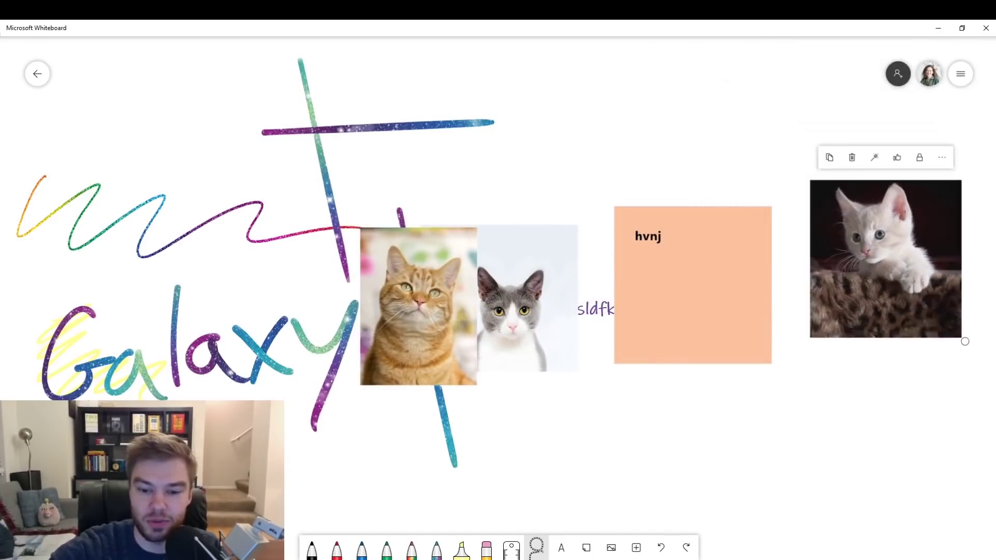
{"action": "left_click_drag", "start_coordinate": [514, 304], "coordinate": [572, 136]}
{"action": "left_click", "coordinate": [420, 312]}
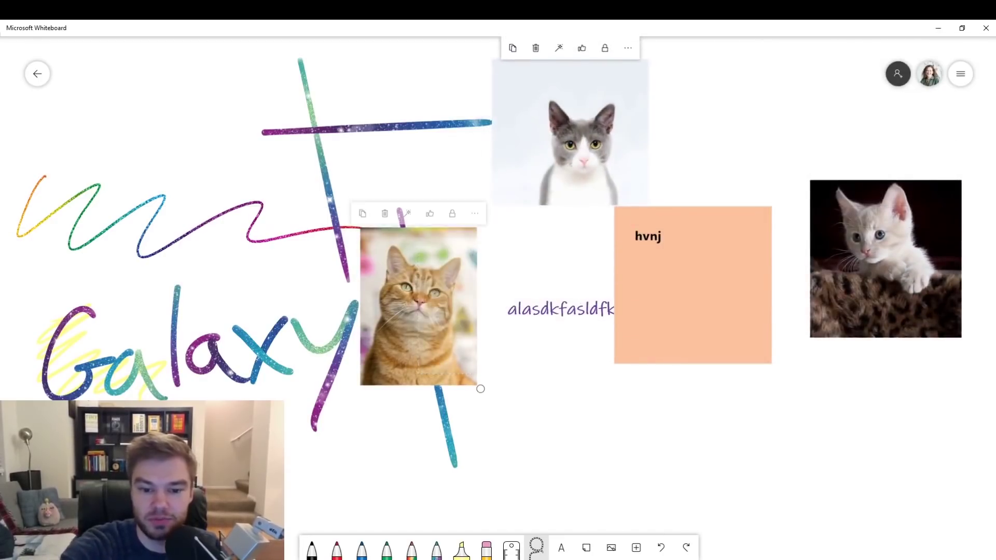
{"action": "mouse_move", "coordinate": [420, 308]}
{"action": "left_mouse_down"}
{"action": "mouse_move", "coordinate": [735, 463]}
{"action": "mouse_move", "coordinate": [496, 423]}
{"action": "left_mouse_up"}
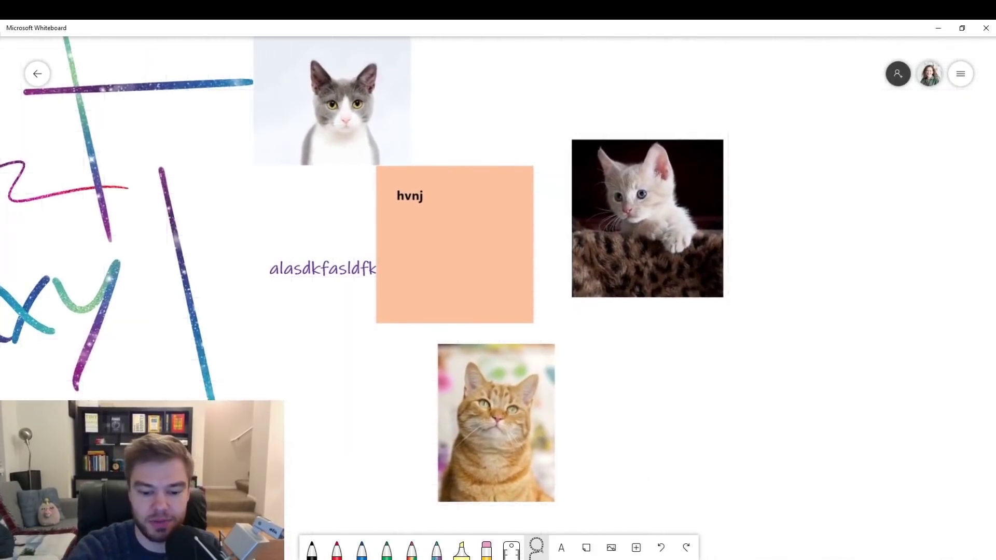
- Draw glittery galaxy glasses on the white kitten and grey cat, then shift the kitten photo
{"action": "left_click", "coordinate": [437, 549]}
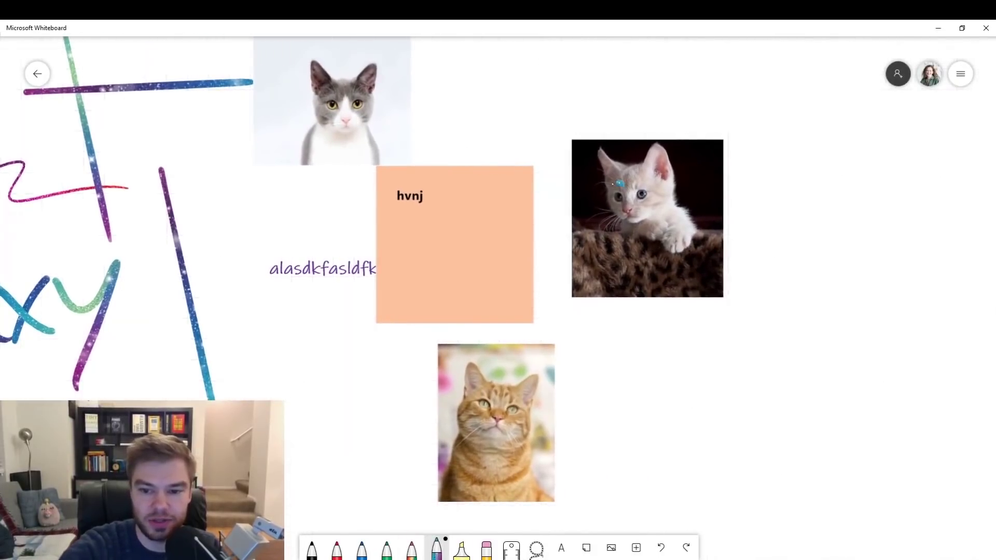
{"action": "mouse_move", "coordinate": [620, 184]}
{"action": "left_mouse_down"}
{"action": "mouse_move", "coordinate": [616, 193]}
{"action": "mouse_move", "coordinate": [599, 175]}
{"action": "left_mouse_up"}
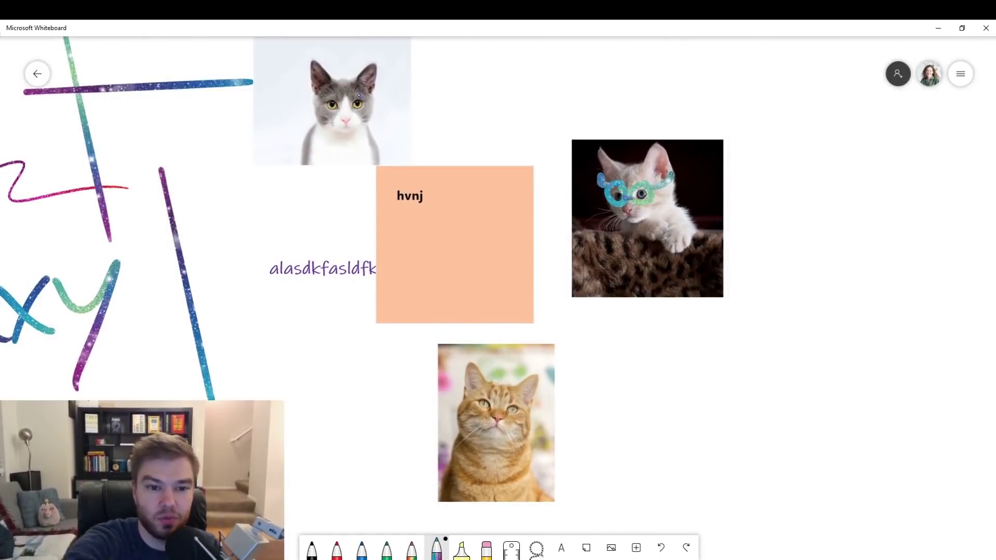
{"action": "left_click_drag", "start_coordinate": [342, 104], "coordinate": [308, 87]}
{"action": "left_click", "coordinate": [647, 217]}
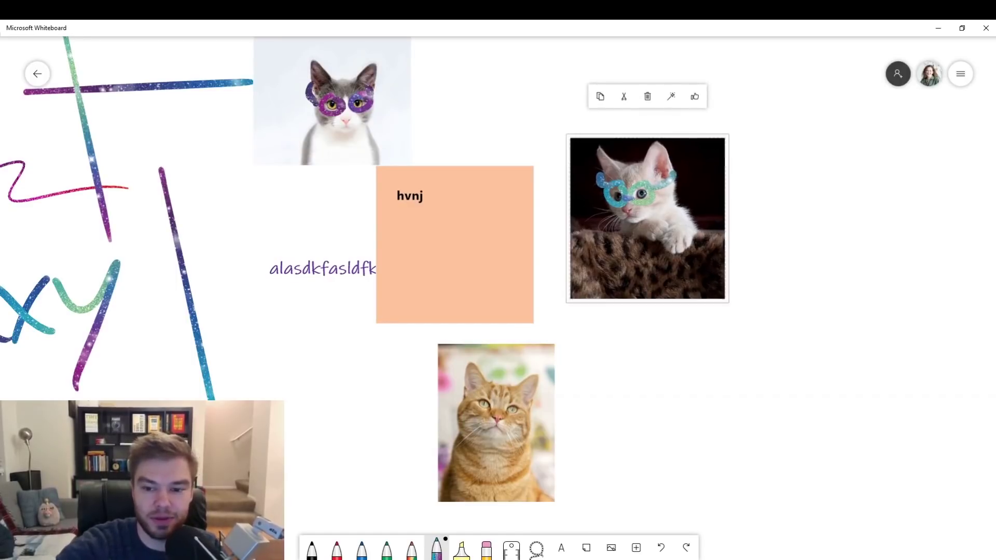
{"action": "left_click_drag", "start_coordinate": [646, 218], "coordinate": [714, 265]}
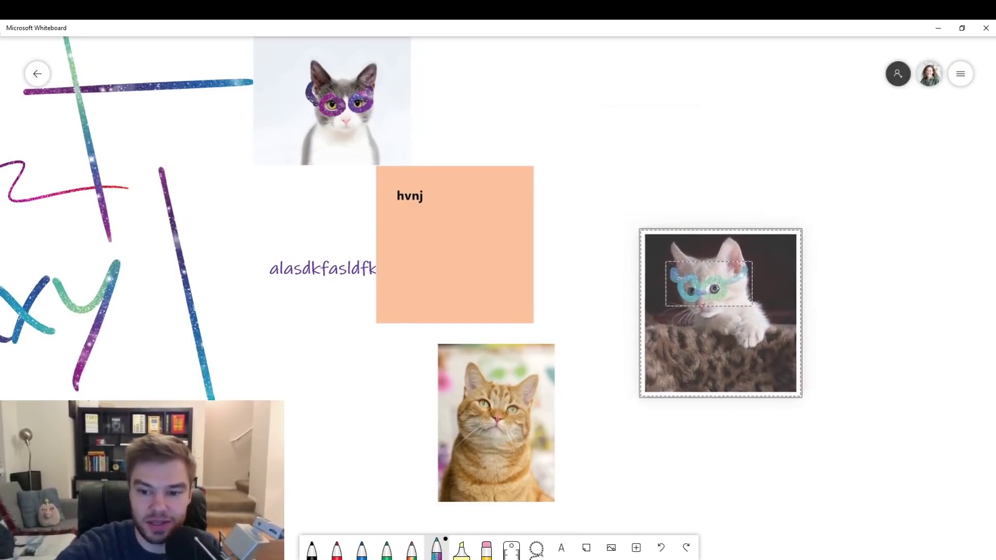
{"action": "mouse_move", "coordinate": [720, 311]}
{"action": "left_mouse_down"}
{"action": "mouse_move", "coordinate": [754, 304]}
{"action": "mouse_move", "coordinate": [700, 259]}
{"action": "left_mouse_up"}
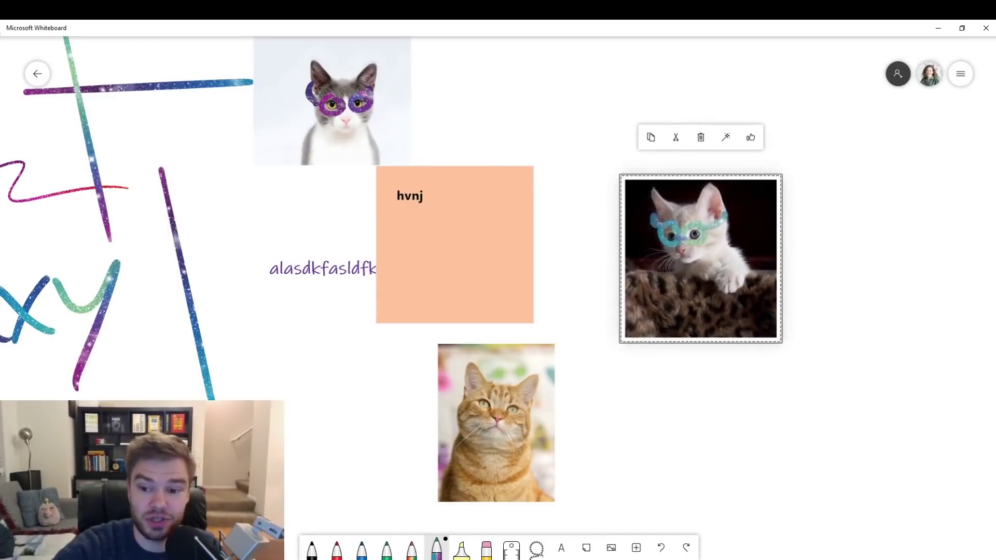
- Add a V-shaped glitter stroke over the kitten and move it together with its drawings
{"action": "left_click", "coordinate": [782, 95]}
{"action": "mouse_move", "coordinate": [781, 95]}
{"action": "left_mouse_down"}
{"action": "mouse_move", "coordinate": [713, 201]}
{"action": "mouse_move", "coordinate": [774, 224]}
{"action": "left_mouse_up"}
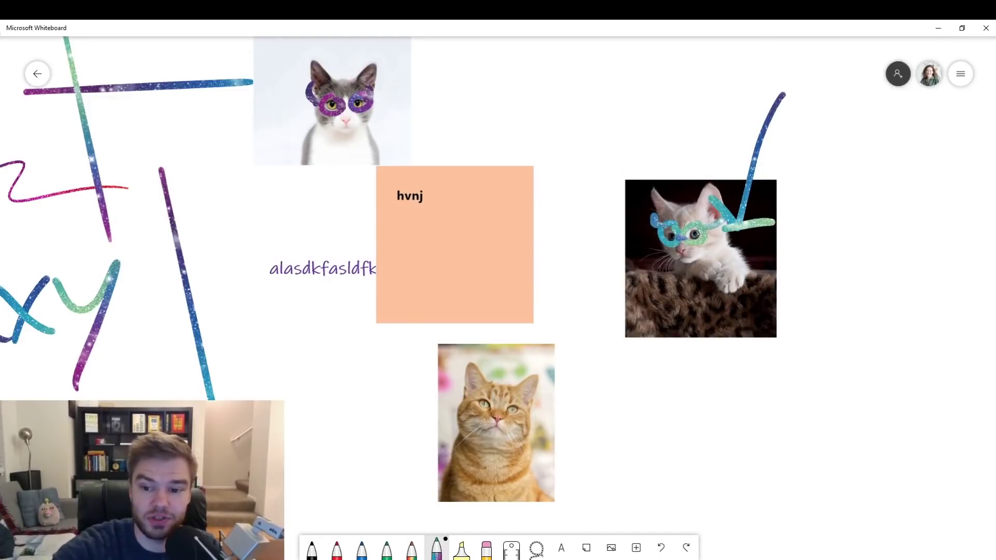
{"action": "left_click", "coordinate": [701, 258]}
{"action": "left_click_drag", "start_coordinate": [701, 258], "coordinate": [774, 405]}
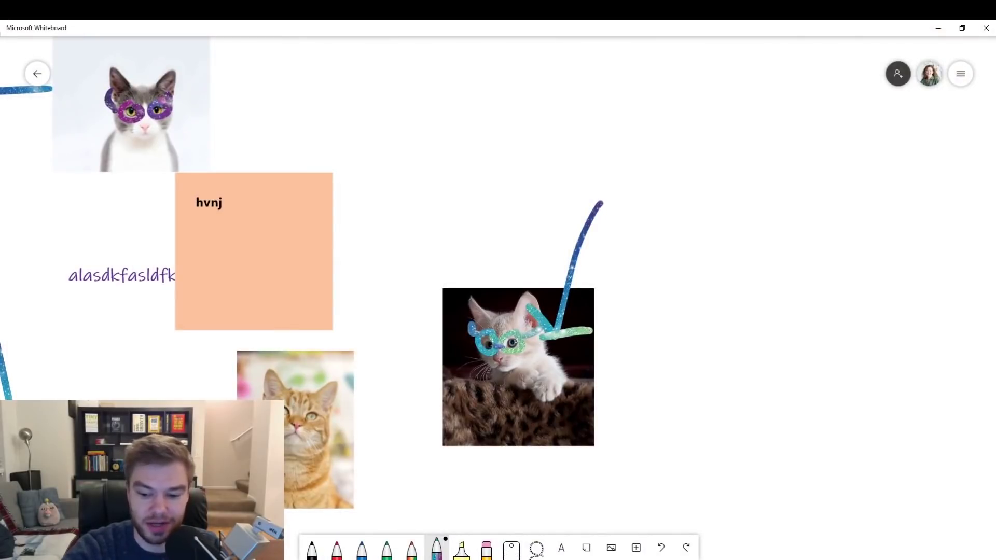
{"action": "left_click", "coordinate": [635, 548]}
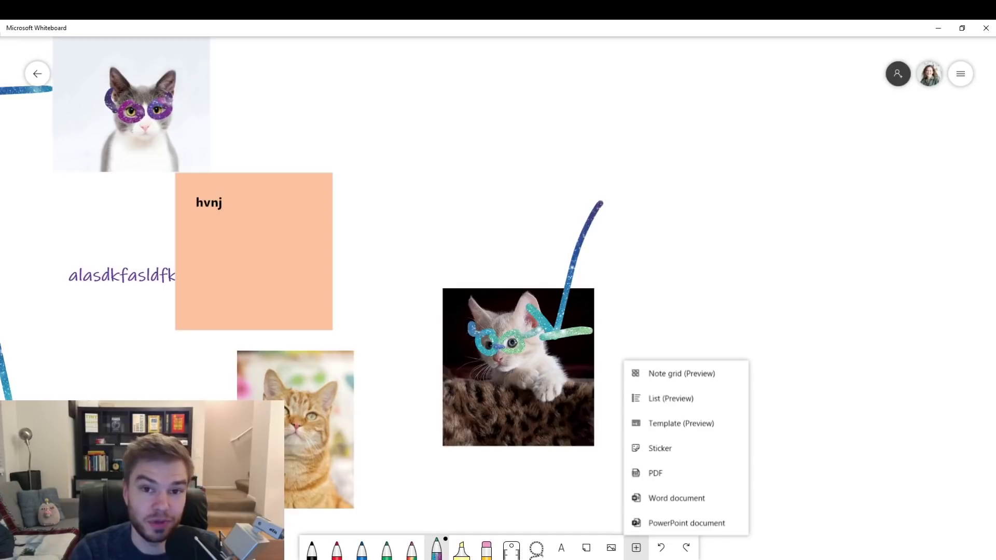
- Insert a note grid, add three notes to it and position it higher on the board
{"action": "left_click", "coordinate": [682, 373]}
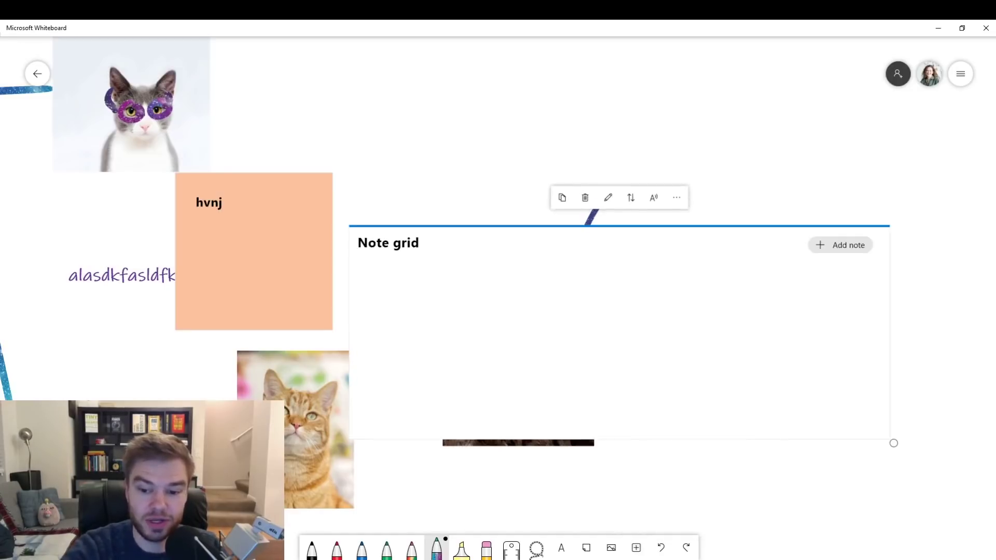
{"action": "left_click_drag", "start_coordinate": [623, 234], "coordinate": [638, 75]}
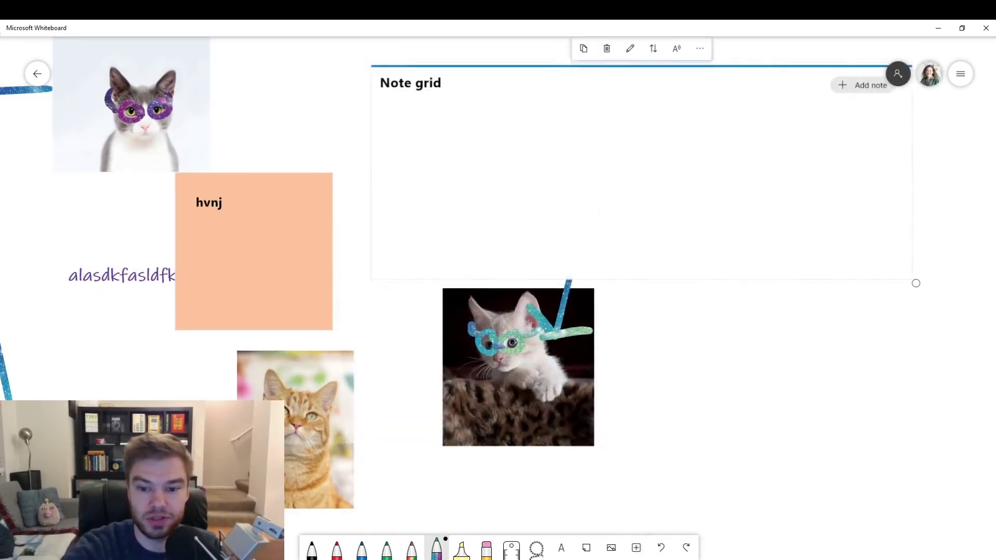
{"action": "scroll", "coordinate": [544, 335], "scroll_direction": "down", "scroll_amount": 3}
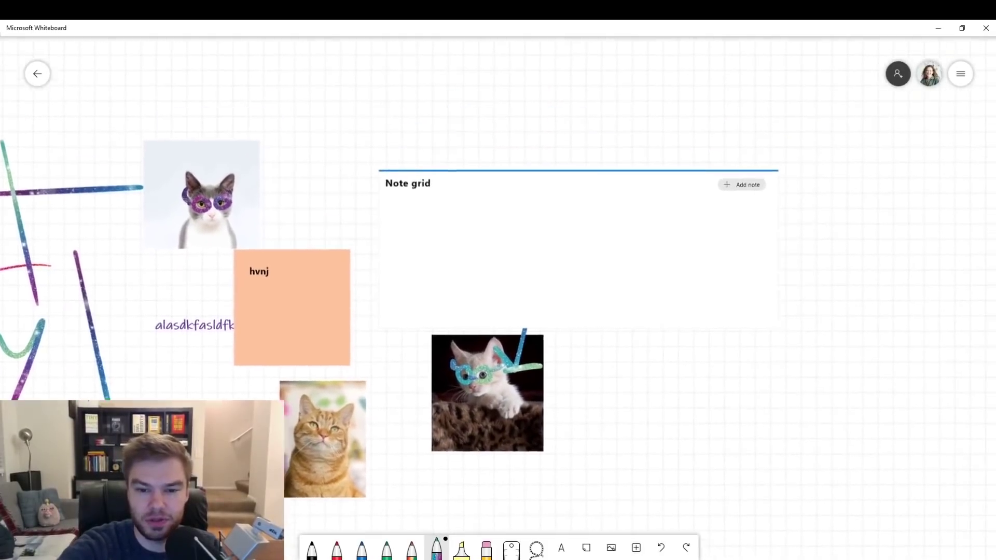
{"action": "left_click_drag", "start_coordinate": [699, 311], "coordinate": [607, 428]}
{"action": "left_click", "coordinate": [467, 312]}
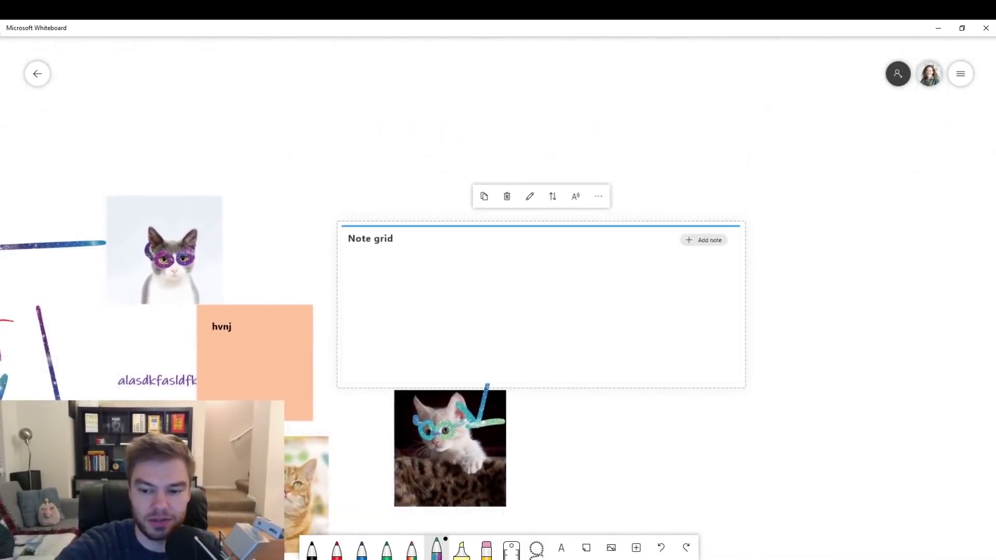
{"action": "left_click", "coordinate": [705, 240]}
{"action": "left_click", "coordinate": [705, 239]}
{"action": "key", "text": "Escape"}
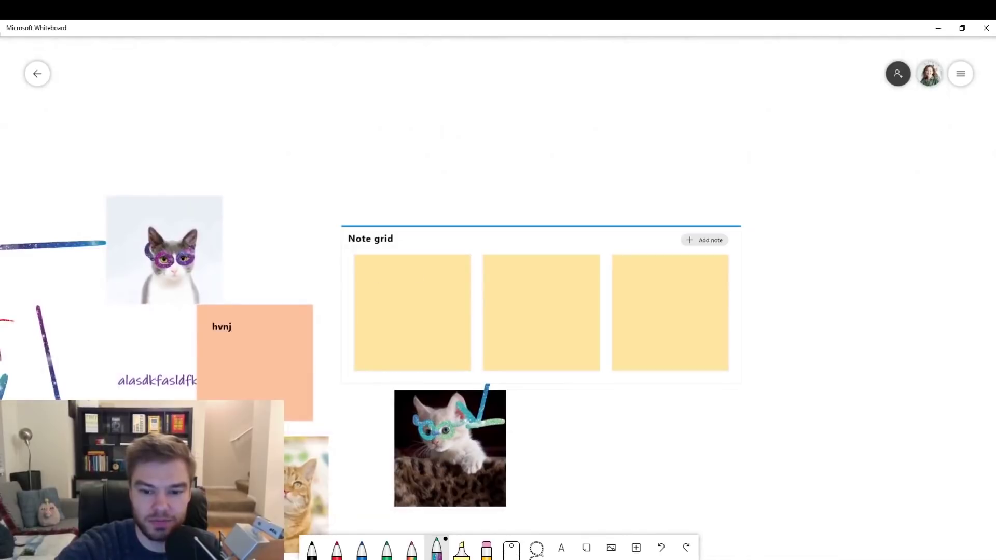
{"action": "left_click", "coordinate": [370, 238]}
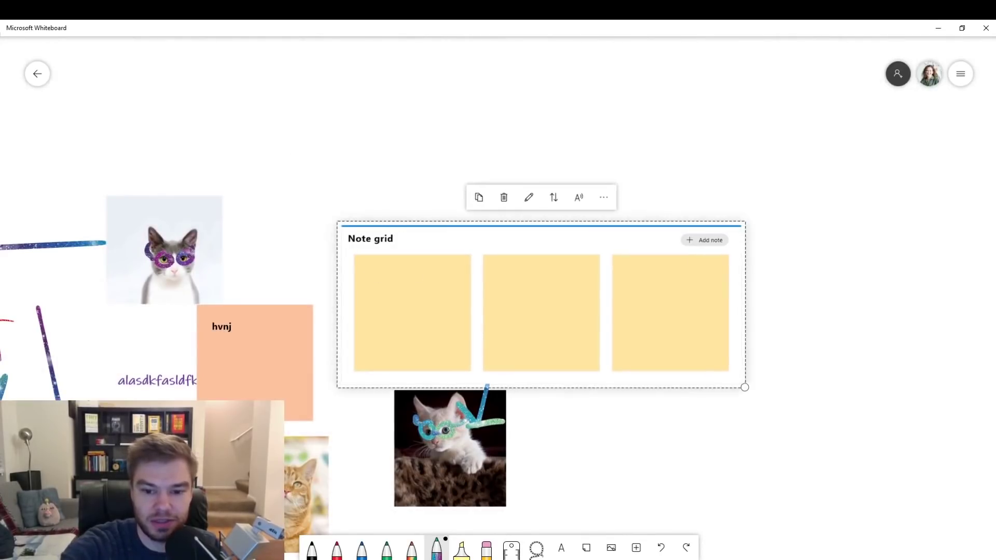
{"action": "left_click_drag", "start_coordinate": [545, 241], "coordinate": [574, 154]}
- Colour the first note purple and the second green, leaving the third yellow
{"action": "left_click", "coordinate": [441, 225]}
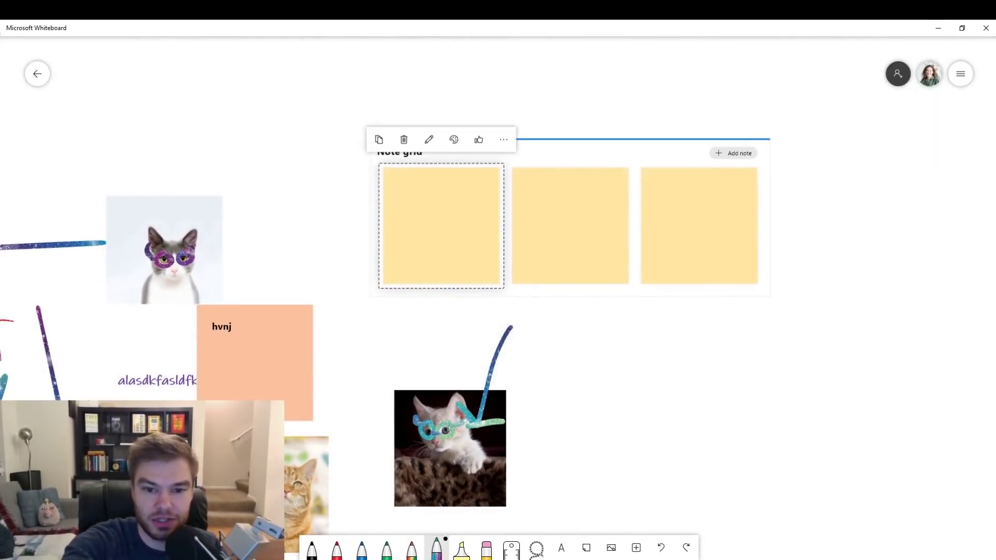
{"action": "left_click", "coordinate": [453, 139]}
{"action": "left_click", "coordinate": [453, 164]}
{"action": "left_click", "coordinate": [571, 226]}
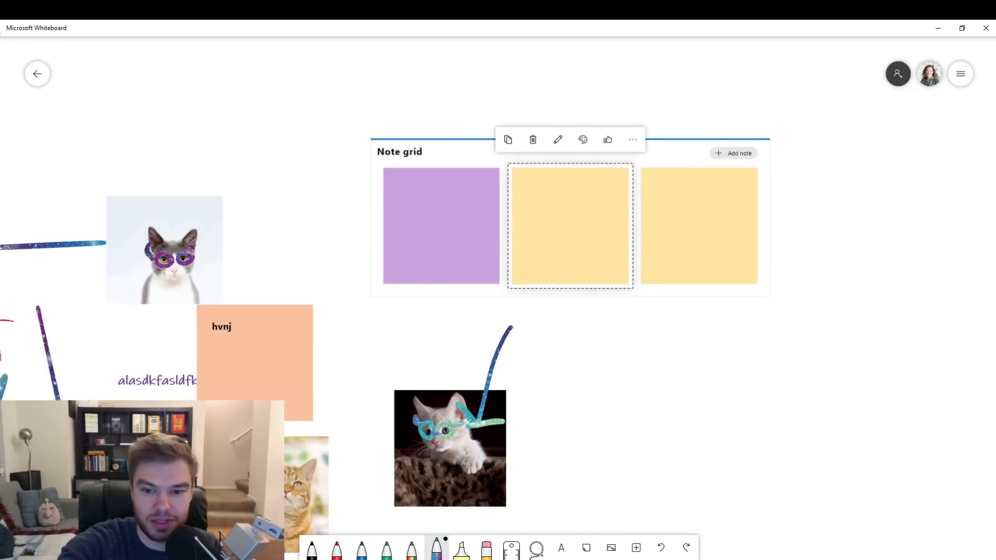
{"action": "left_click", "coordinate": [582, 139]}
{"action": "left_click", "coordinate": [532, 165]}
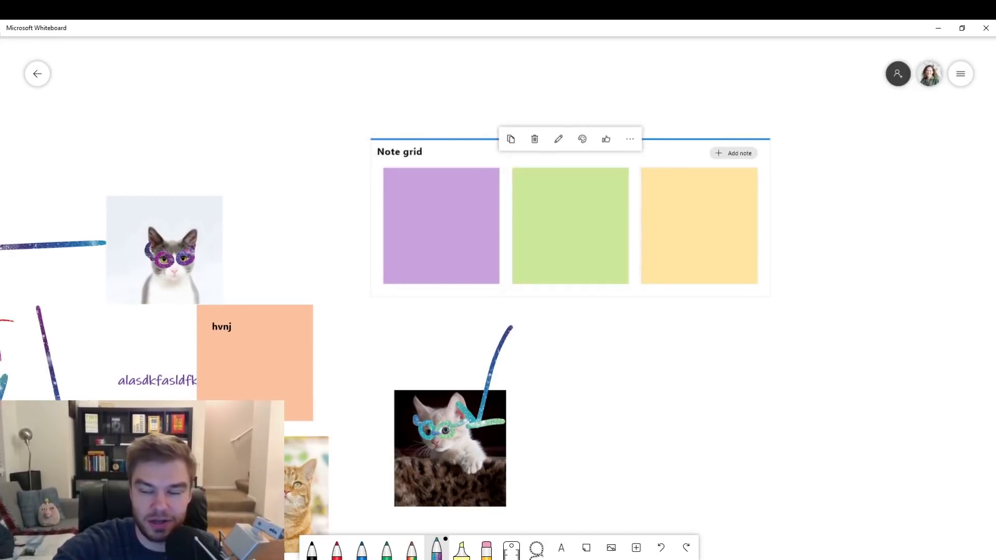
{"action": "left_click", "coordinate": [699, 225]}
{"action": "left_click", "coordinate": [712, 139]}
{"action": "left_click", "coordinate": [816, 350]}
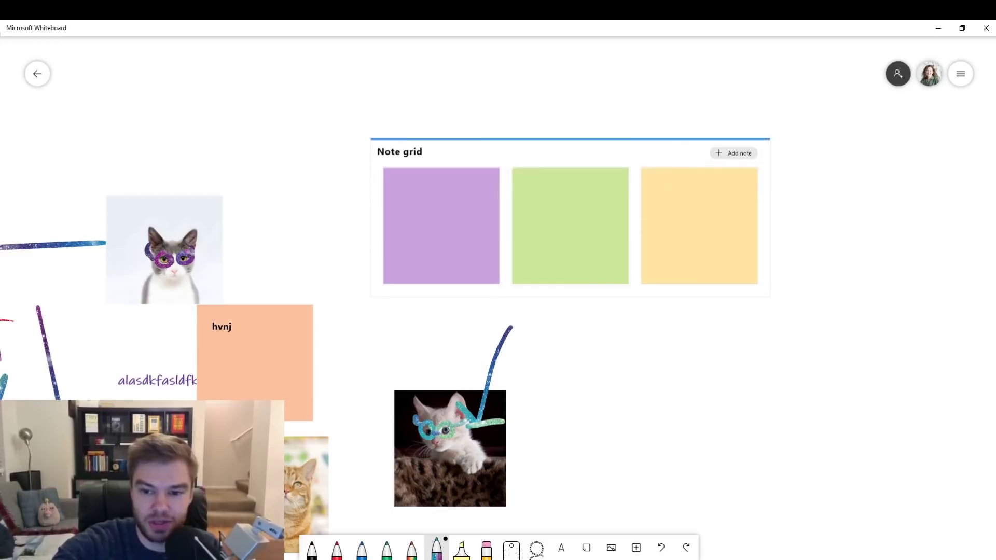
- Like the green and yellow notes
{"action": "left_click", "coordinate": [571, 226]}
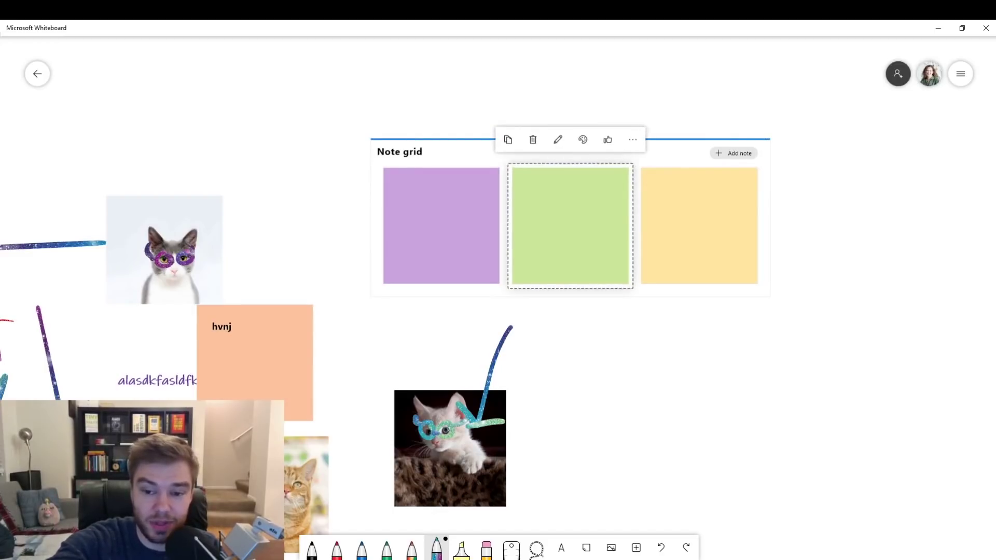
{"action": "left_click", "coordinate": [607, 139]}
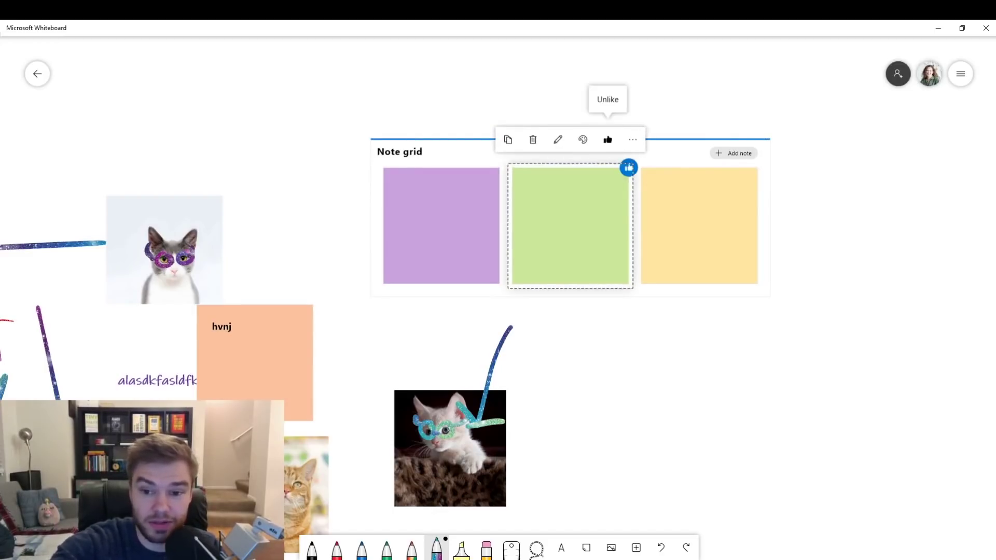
{"action": "left_click", "coordinate": [699, 225]}
{"action": "left_click", "coordinate": [736, 140]}
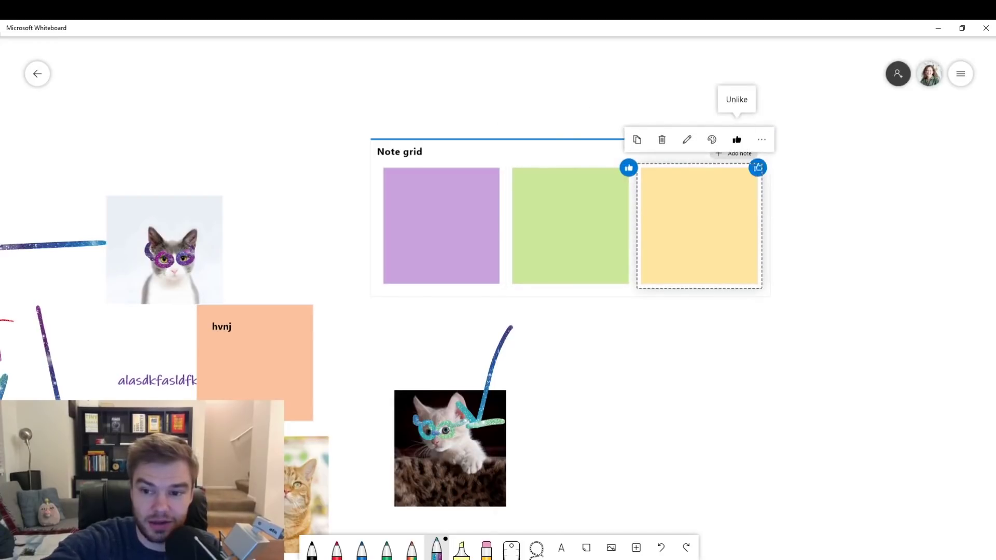
{"action": "left_click", "coordinate": [545, 350]}
{"action": "scroll", "coordinate": [498, 297], "scroll_direction": "up", "scroll_amount": 3}
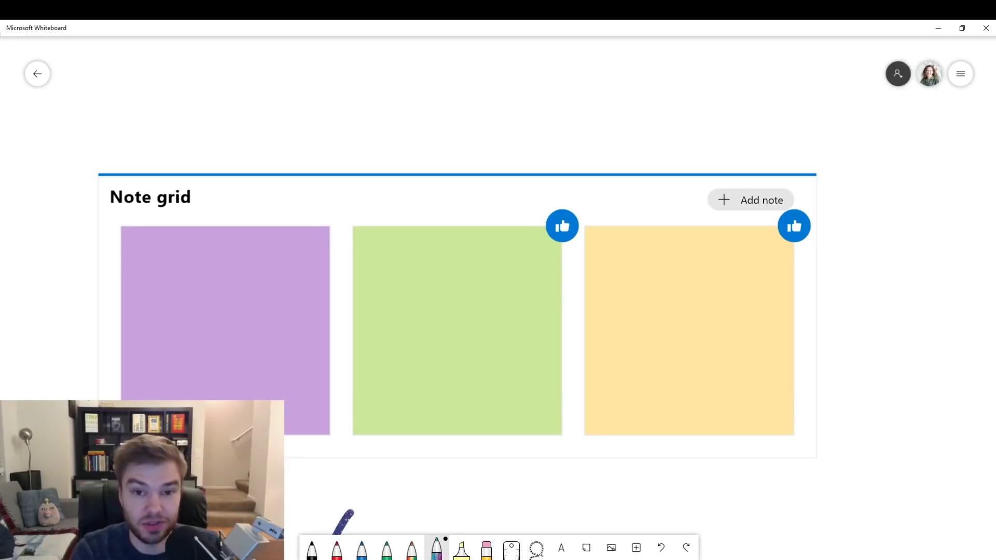
{"action": "left_click", "coordinate": [457, 173]}
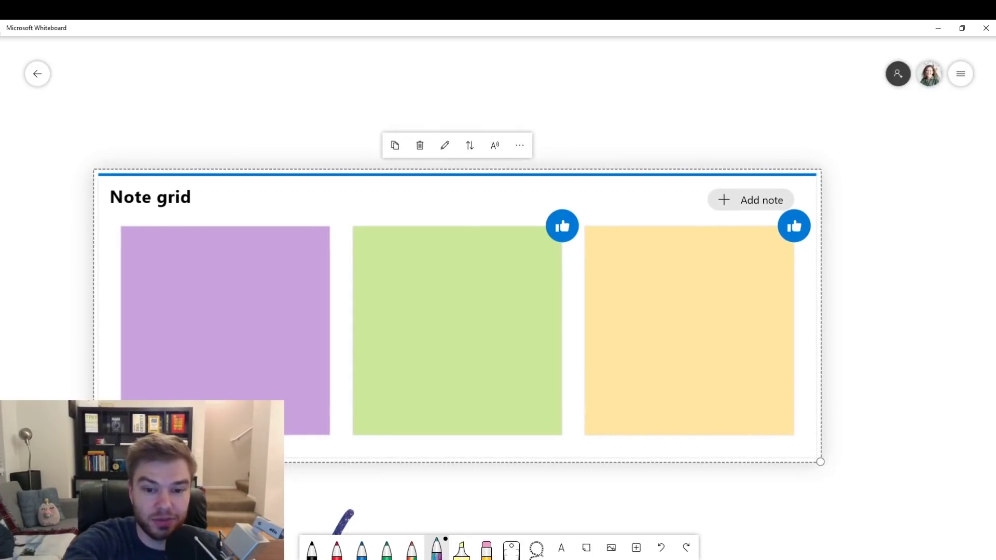
- Sort the note grid by reaction count so the liked notes come first
{"action": "left_click", "coordinate": [469, 144]}
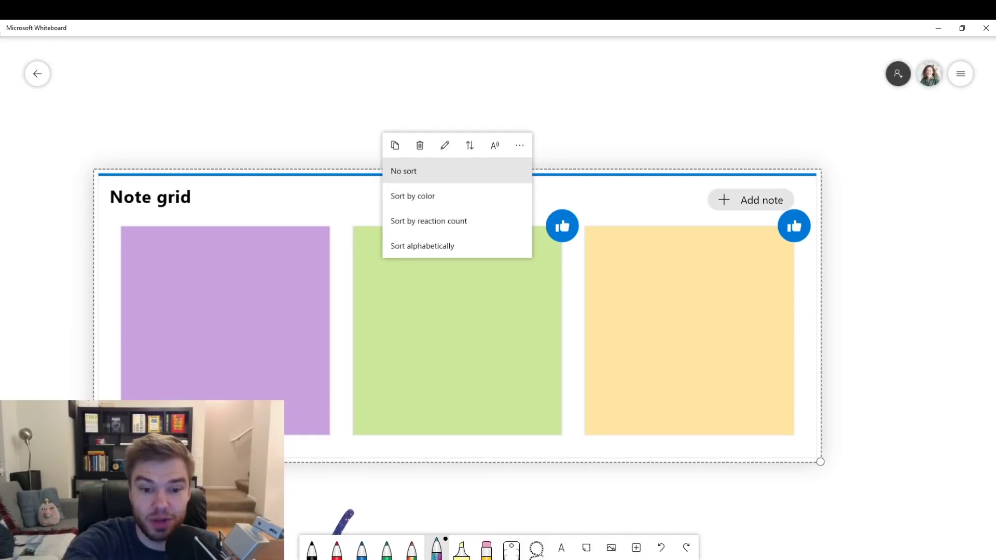
{"action": "left_click", "coordinate": [429, 220]}
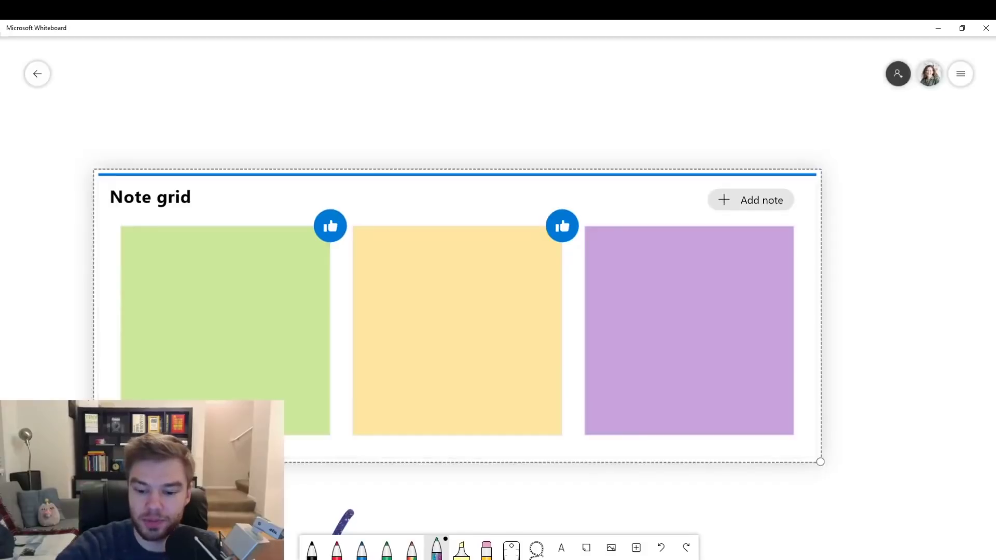
{"action": "scroll", "coordinate": [498, 295], "scroll_direction": "down", "scroll_amount": 5}
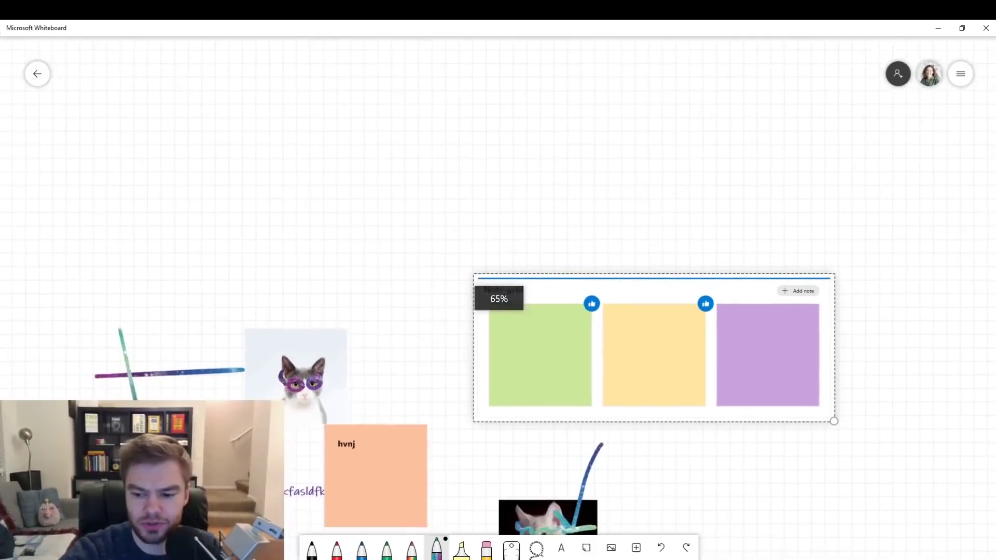
- Insert a List (Preview) panel and place it beside the note grid
{"action": "left_click_drag", "start_coordinate": [545, 350], "coordinate": [467, 273]}
{"action": "mouse_move", "coordinate": [739, 350]}
{"action": "left_mouse_down"}
{"action": "mouse_move", "coordinate": [155, 362]}
{"action": "mouse_move", "coordinate": [187, 354]}
{"action": "left_mouse_up"}
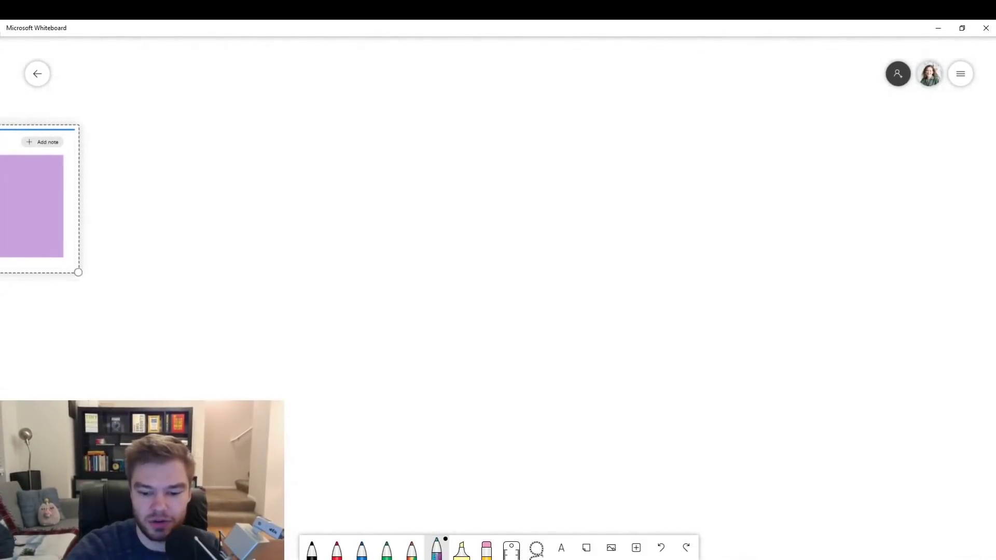
{"action": "left_click_drag", "start_coordinate": [234, 311], "coordinate": [483, 303]}
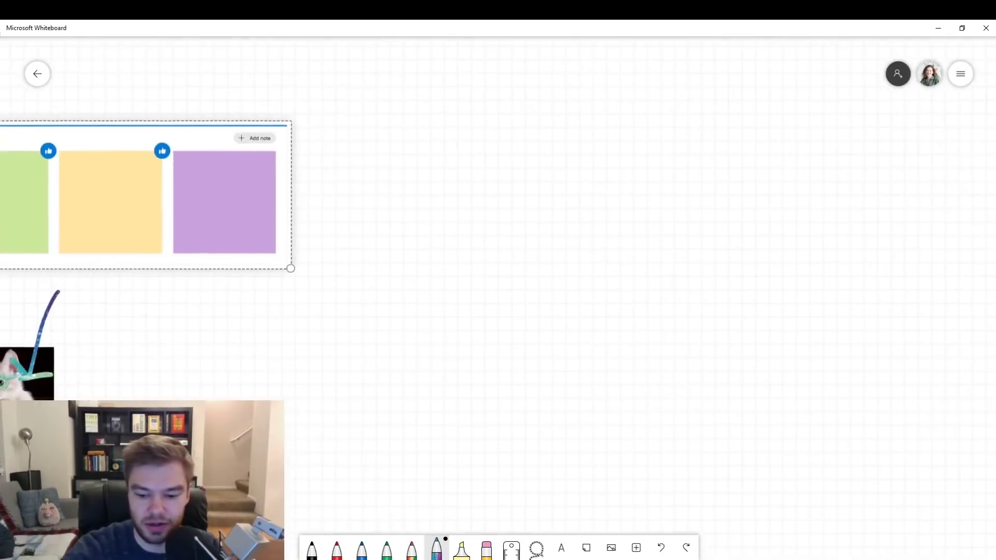
{"action": "left_click", "coordinate": [635, 548]}
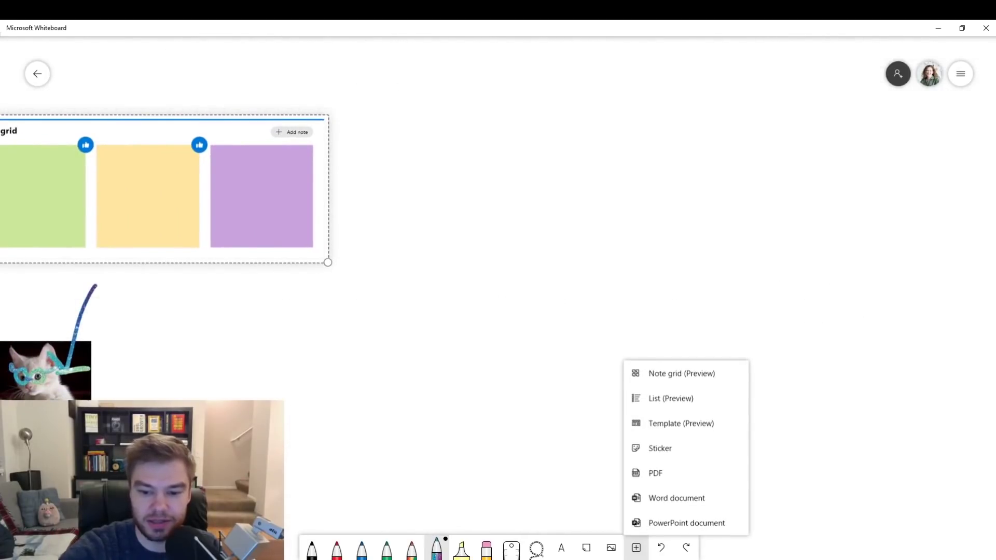
{"action": "left_click", "coordinate": [671, 398]}
{"action": "left_click_drag", "start_coordinate": [660, 412], "coordinate": [497, 304]}
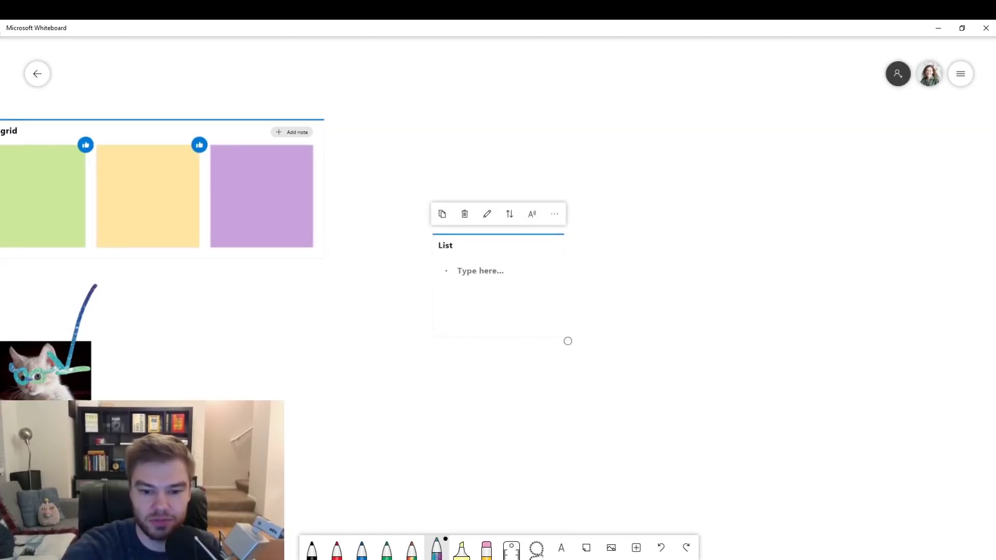
{"action": "scroll", "coordinate": [498, 280], "scroll_direction": "up", "scroll_amount": 5}
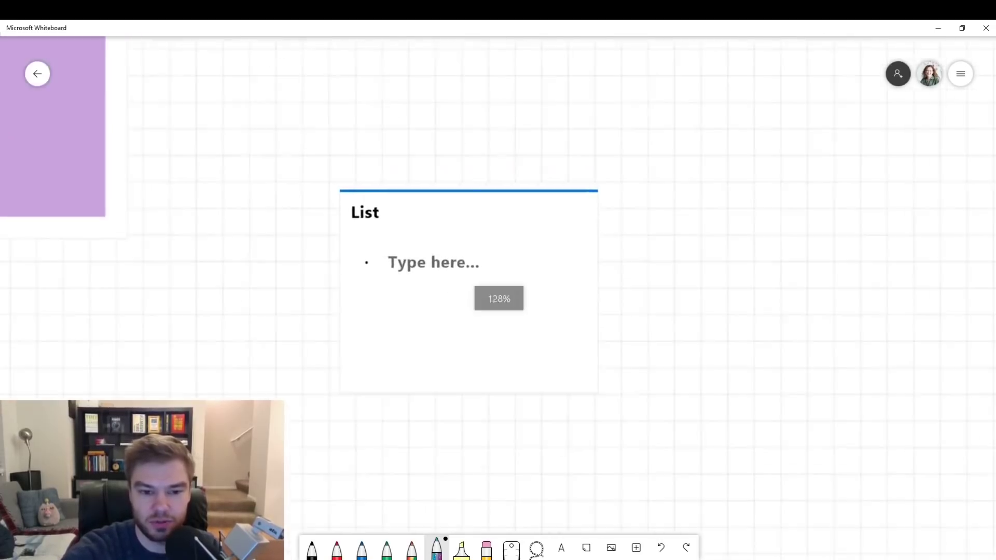
{"action": "scroll", "coordinate": [498, 280], "scroll_direction": "up", "scroll_amount": 3}
- Fill in two bullet items in the list
{"action": "left_click", "coordinate": [422, 272]}
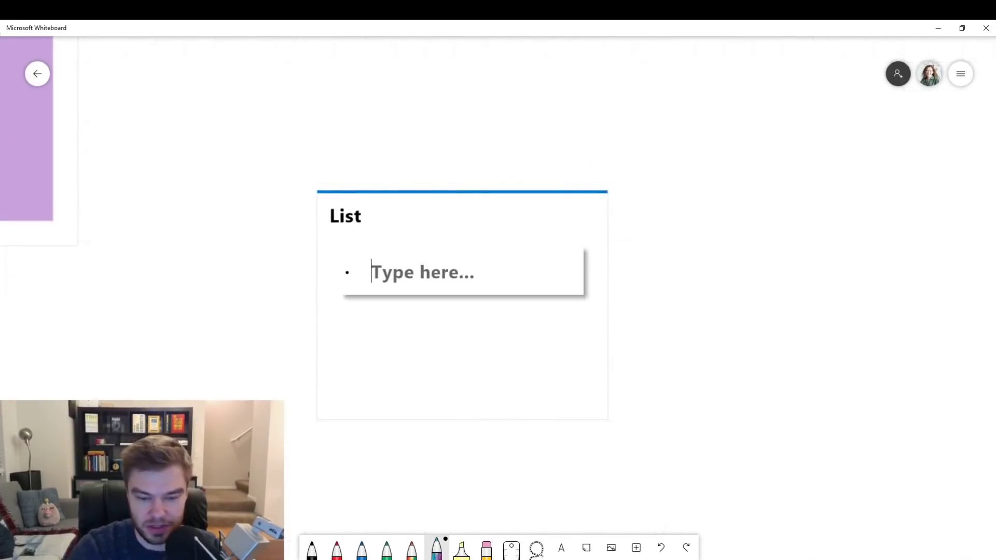
{"action": "type", "text": "jkhkjhkj"}
{"action": "key", "text": "Return"}
{"action": "type", "text": "nmn"}
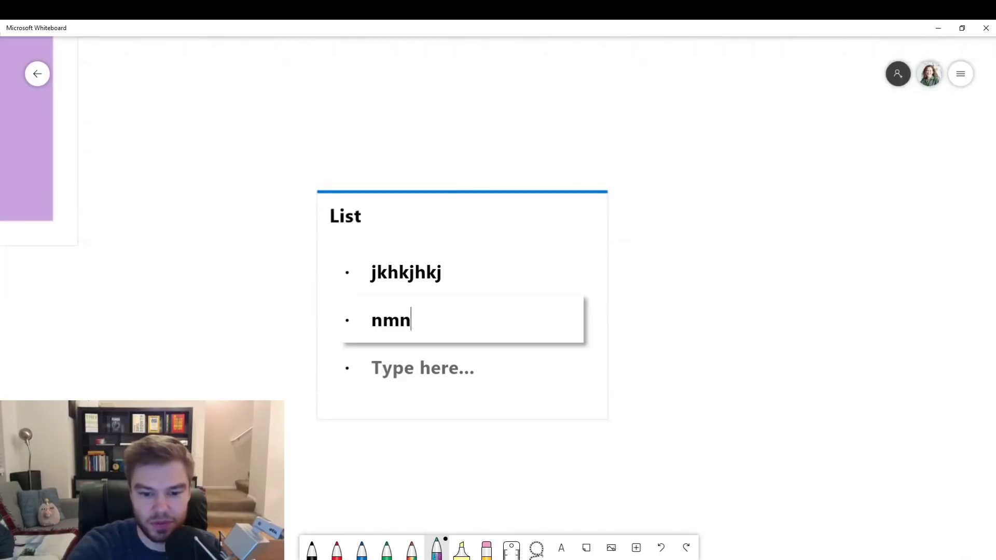
{"action": "key", "text": "Return"}
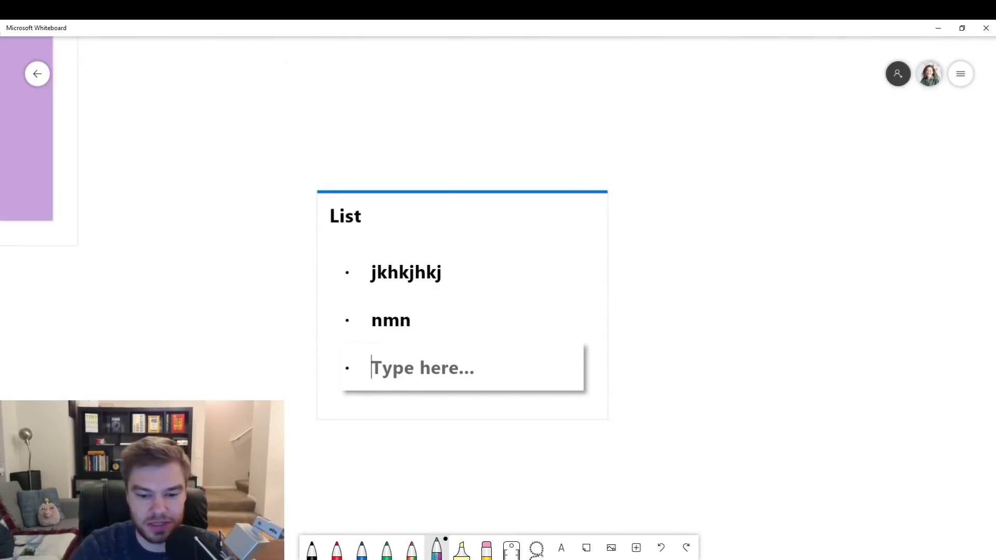
{"action": "key", "text": "Escape"}
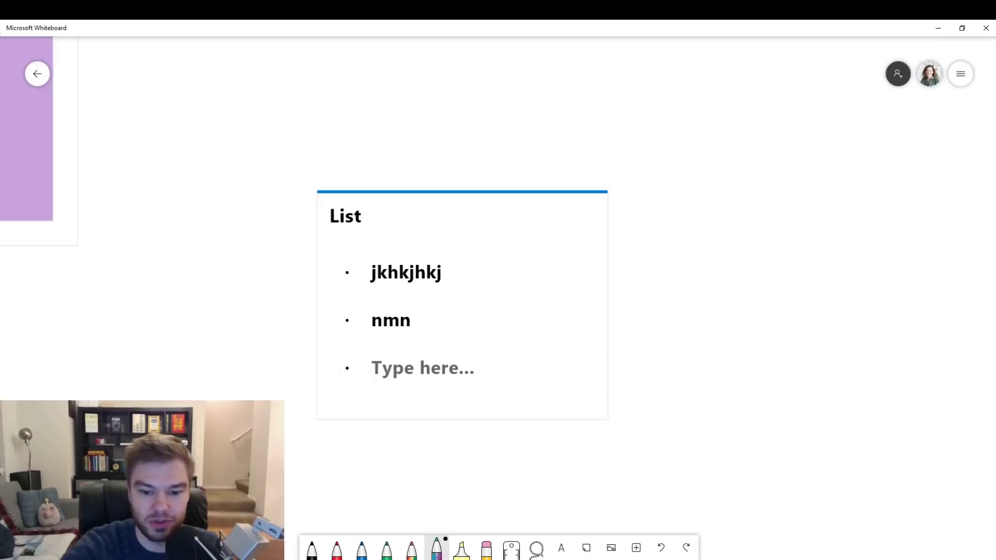
{"action": "scroll", "coordinate": [498, 296], "scroll_direction": "down", "scroll_amount": 5}
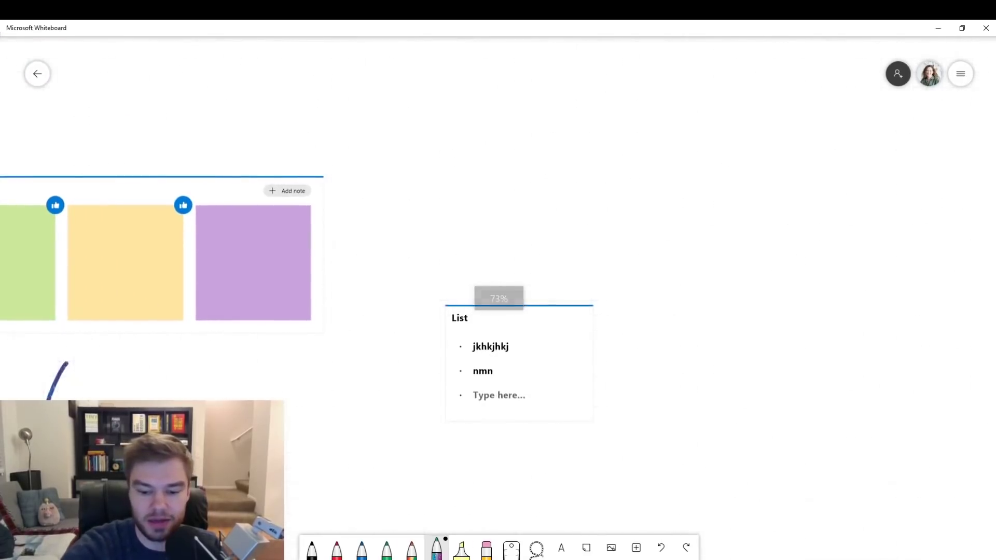
- Insert four Pets in Space stickers from the sticker collection
{"action": "left_click", "coordinate": [636, 548]}
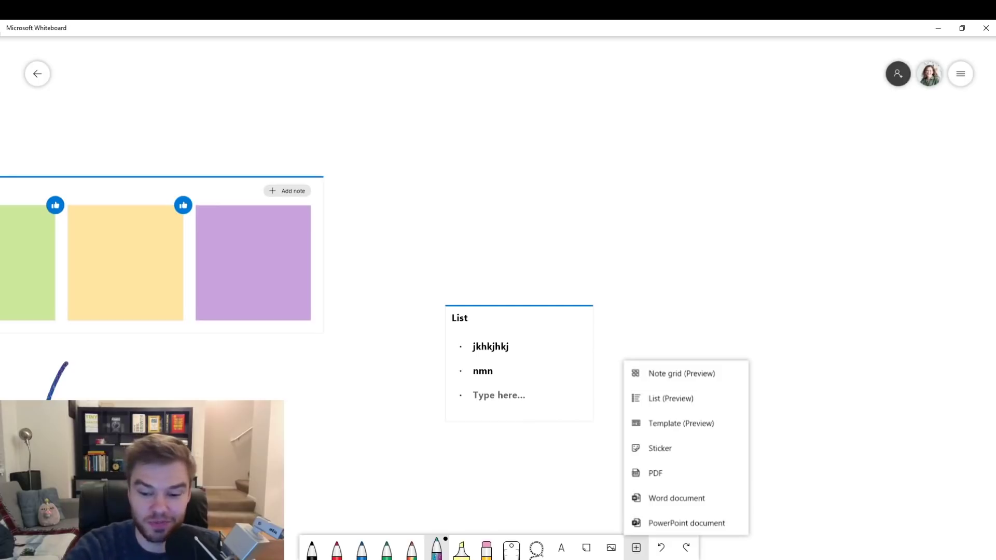
{"action": "left_click", "coordinate": [660, 448]}
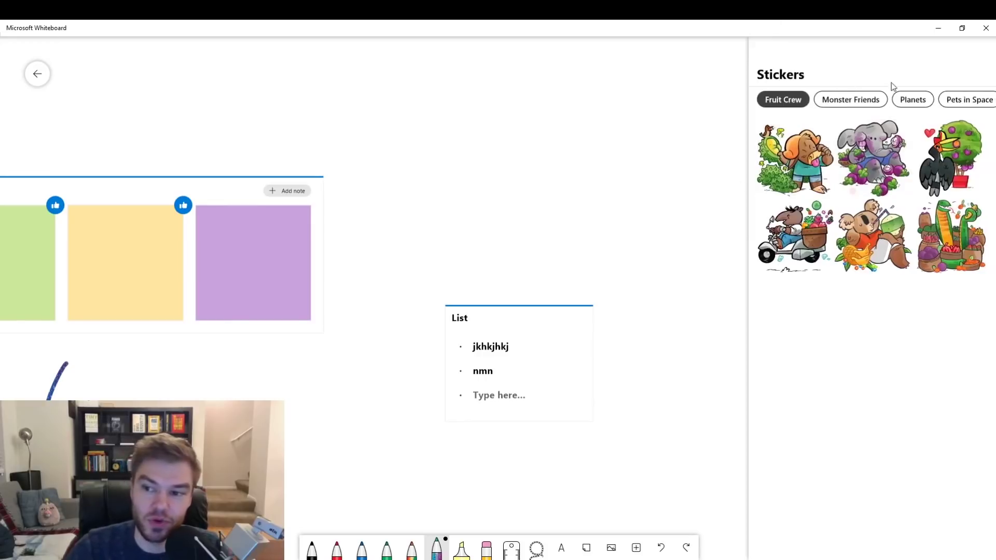
{"action": "left_click", "coordinate": [913, 101]}
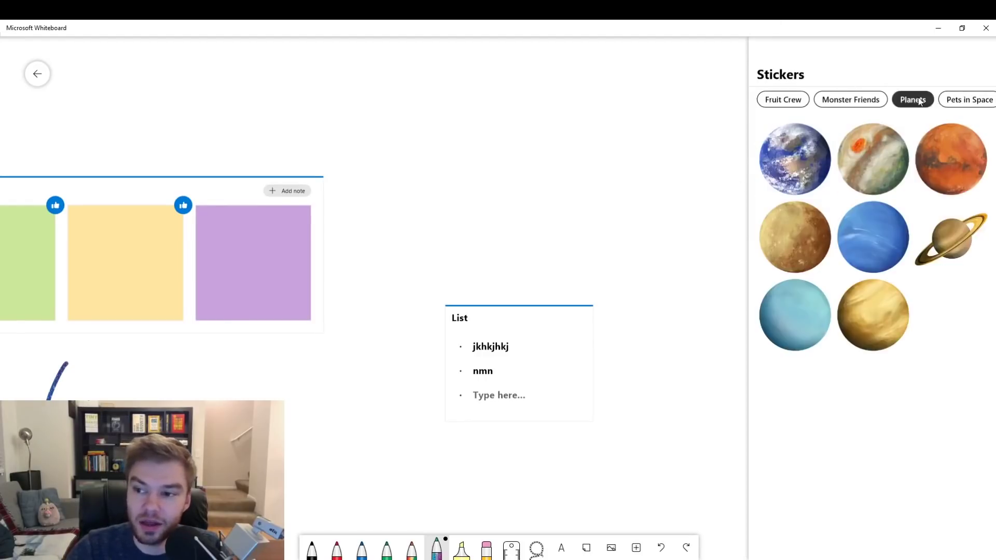
{"action": "left_click", "coordinate": [951, 101]}
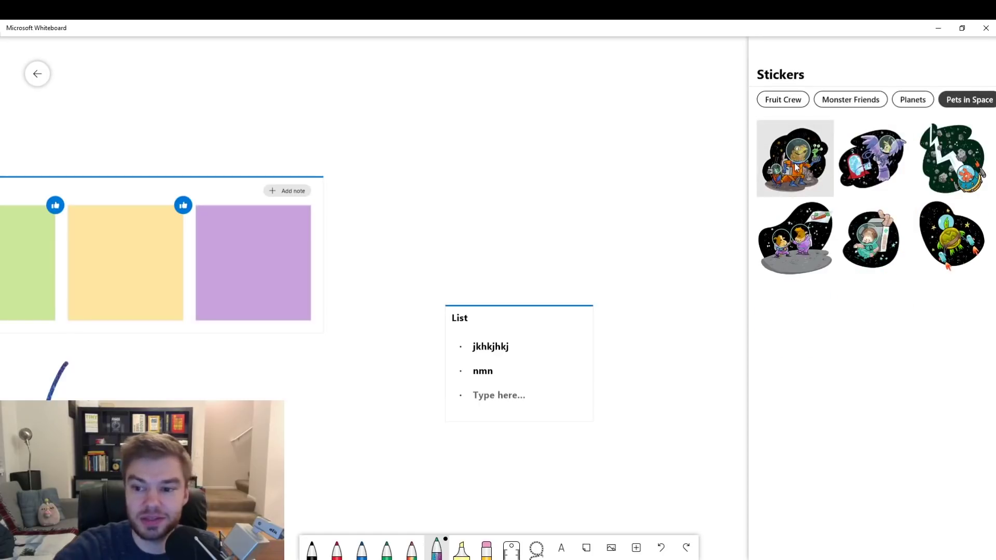
{"action": "left_click", "coordinate": [795, 162]}
{"action": "left_click", "coordinate": [951, 159]}
{"action": "left_click", "coordinate": [871, 238]}
{"action": "left_click", "coordinate": [951, 236]}
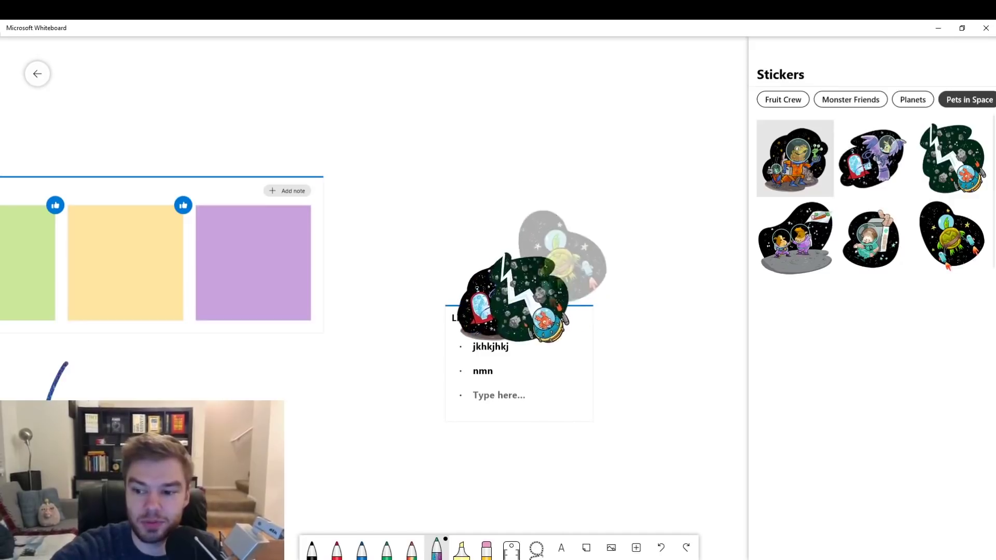
{"action": "left_click", "coordinate": [871, 238]}
- Scatter the hamster, turtle spaceship and asteroid stickers to different spots around the list
{"action": "left_click", "coordinate": [502, 300]}
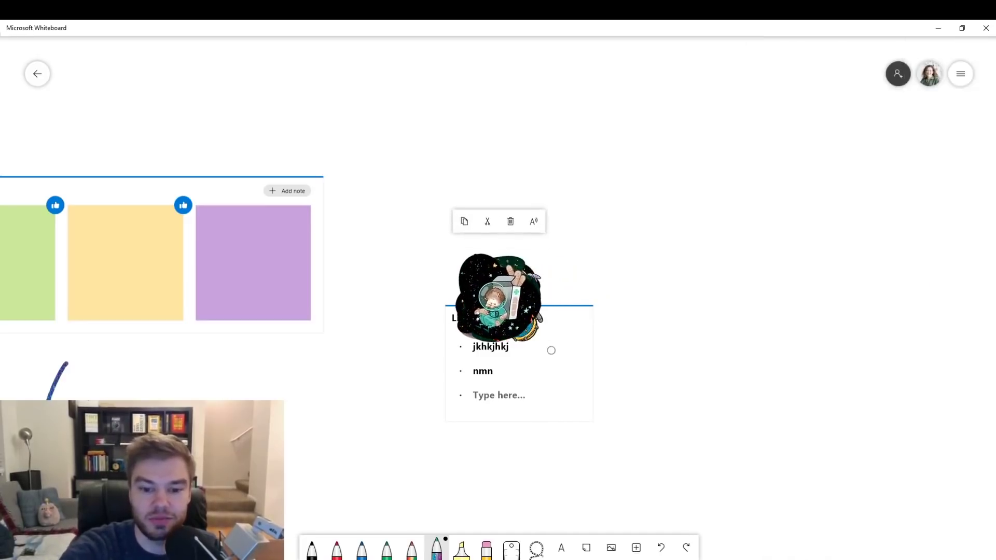
{"action": "left_click_drag", "start_coordinate": [501, 300], "coordinate": [676, 195]}
{"action": "left_click_drag", "start_coordinate": [501, 300], "coordinate": [412, 159]}
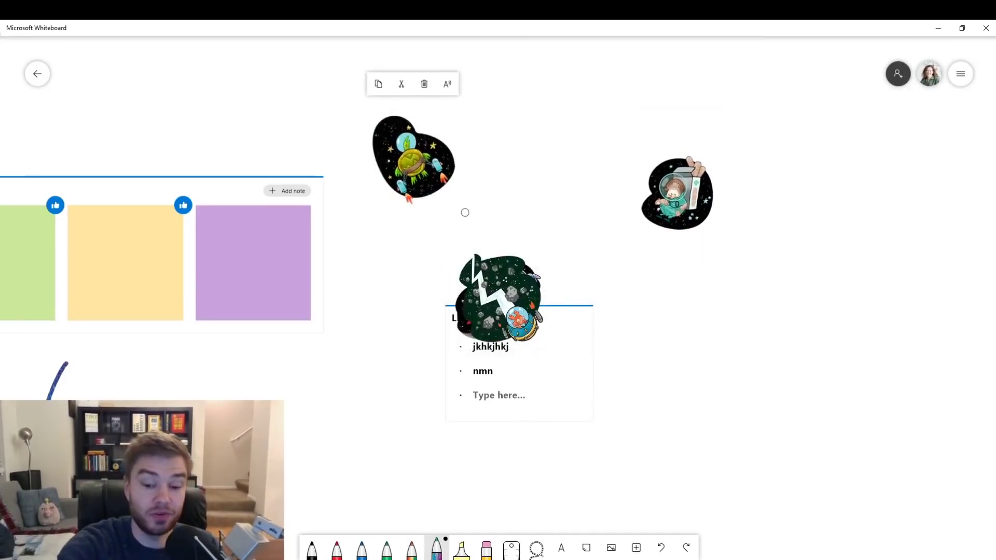
{"action": "left_click_drag", "start_coordinate": [501, 300], "coordinate": [708, 358]}
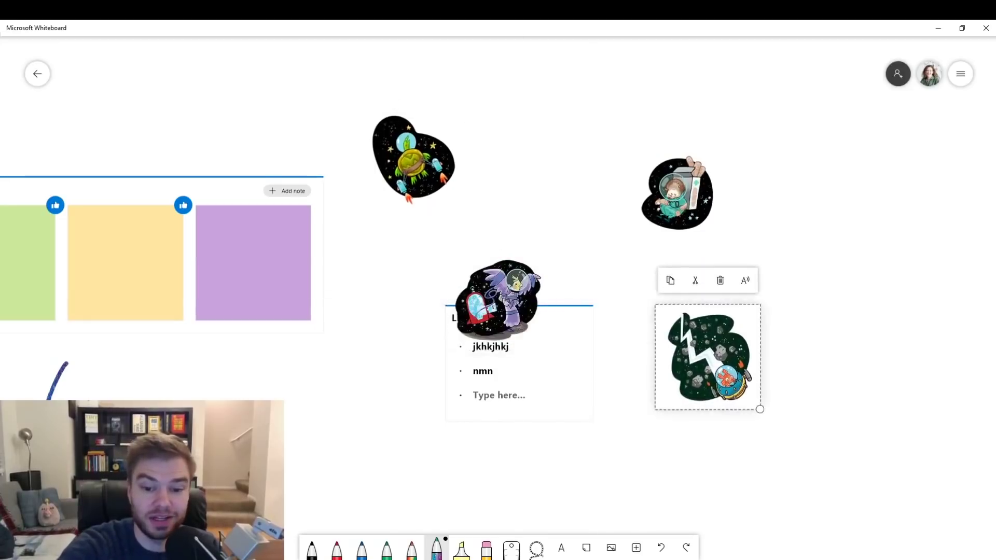
{"action": "left_click_drag", "start_coordinate": [544, 195], "coordinate": [524, 247]}
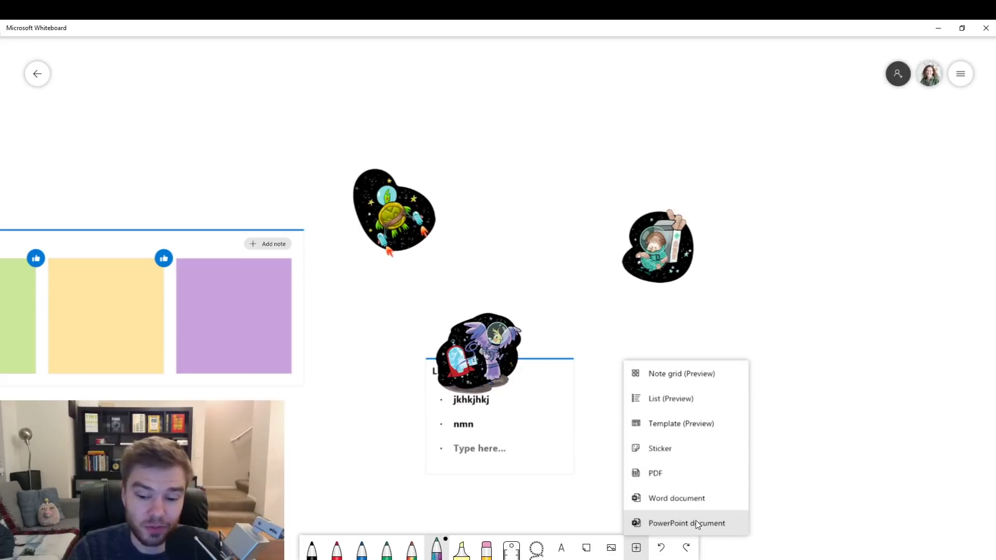
{"action": "left_click", "coordinate": [696, 520]}
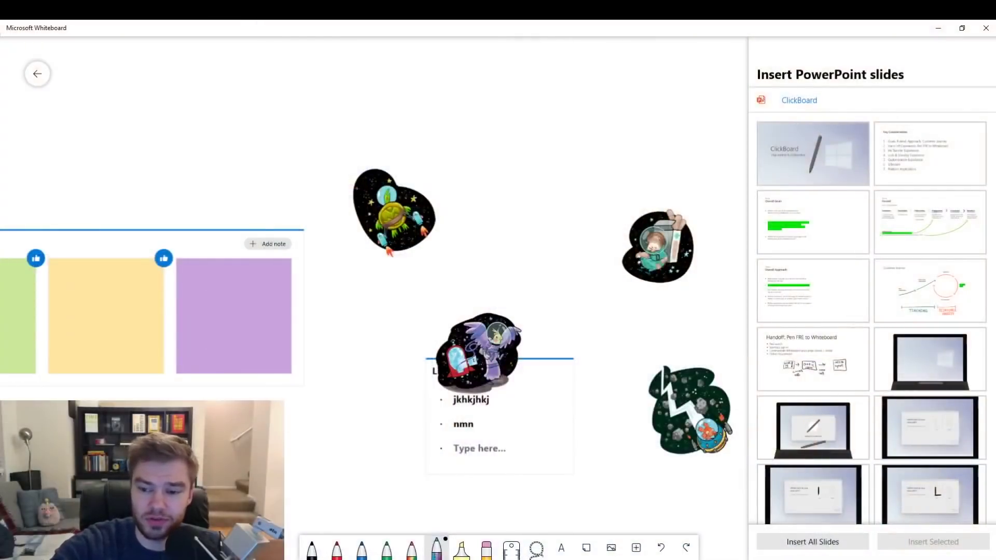
- Insert the ClickBoard title slide and the Customer Journey slide onto the board
{"action": "left_click", "coordinate": [812, 153]}
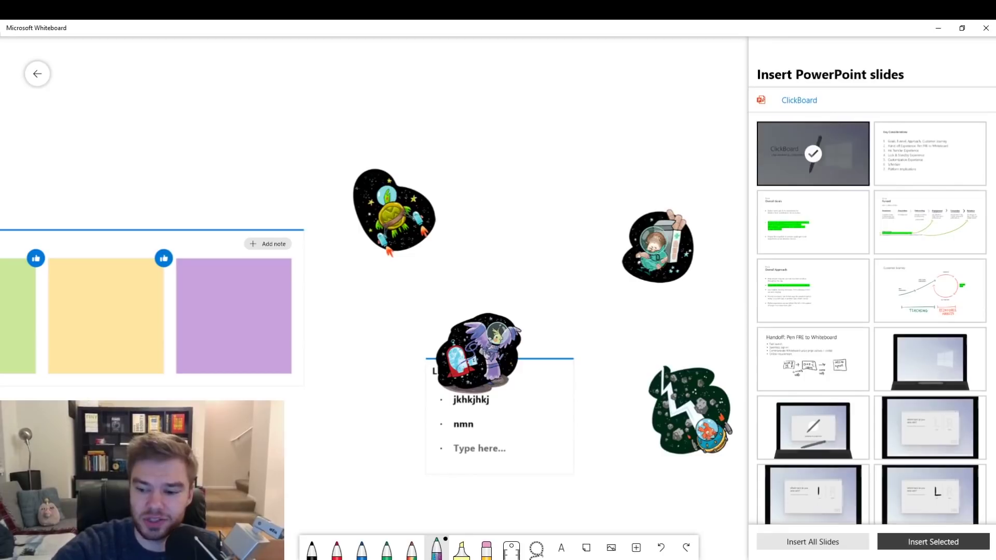
{"action": "left_click", "coordinate": [930, 427]}
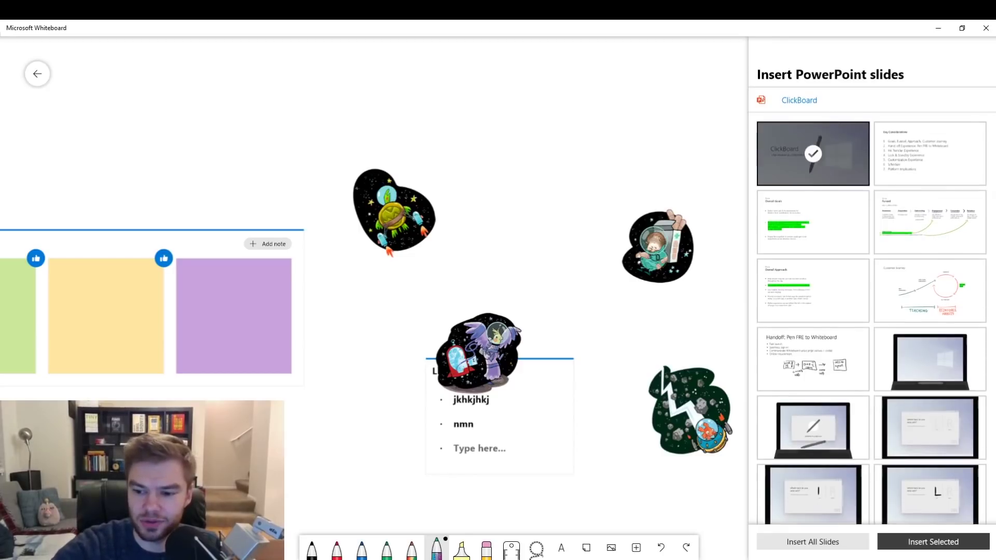
{"action": "left_click", "coordinate": [929, 291]}
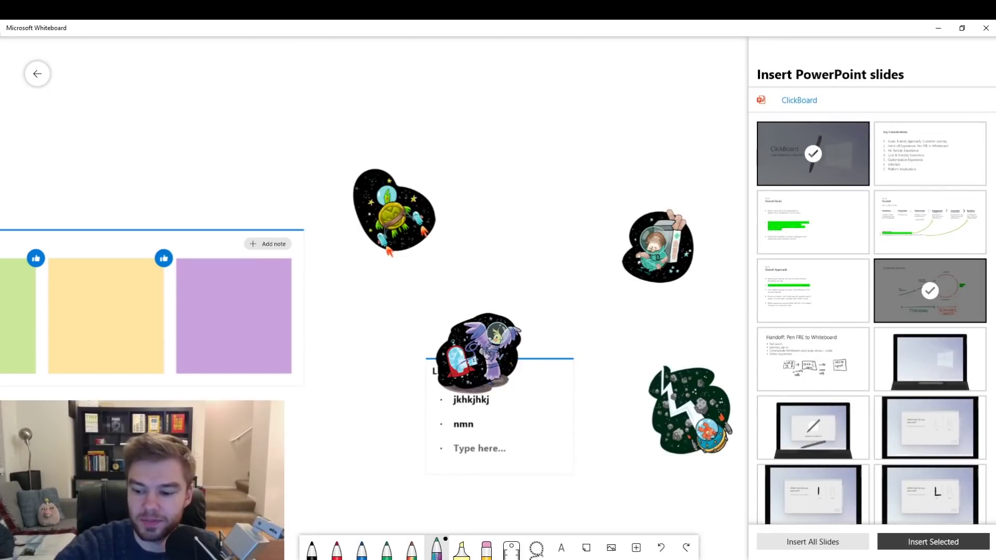
{"action": "left_click", "coordinate": [932, 541]}
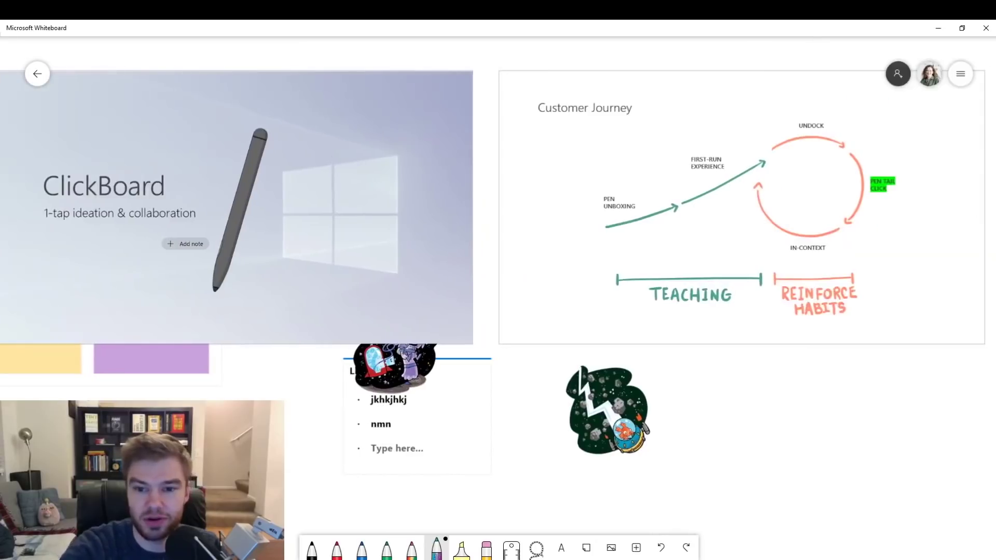
- Move the Customer Journey slide to the right and frame both slides in view
{"action": "left_click_drag", "start_coordinate": [498, 483], "coordinate": [543, 512]}
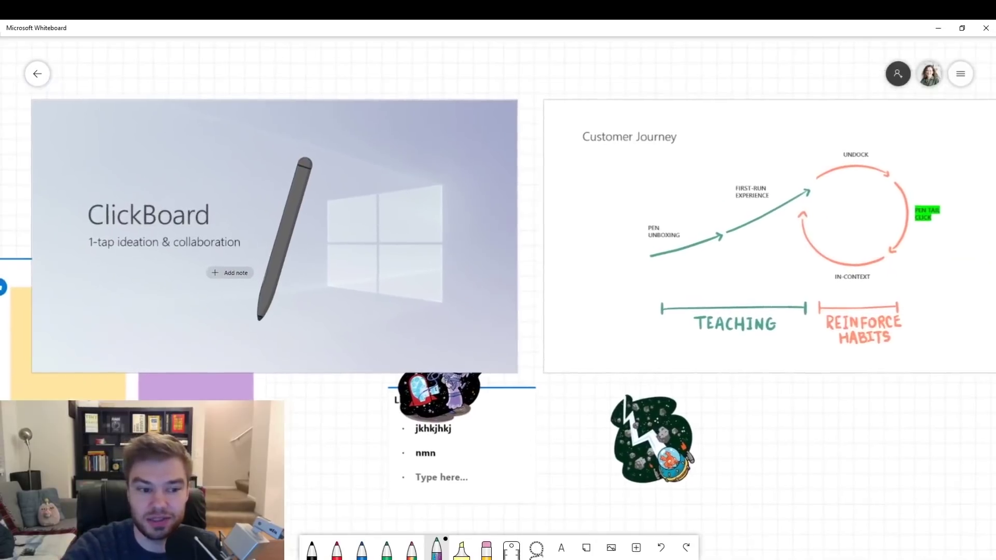
{"action": "scroll", "coordinate": [498, 295], "scroll_direction": "down", "scroll_amount": 4}
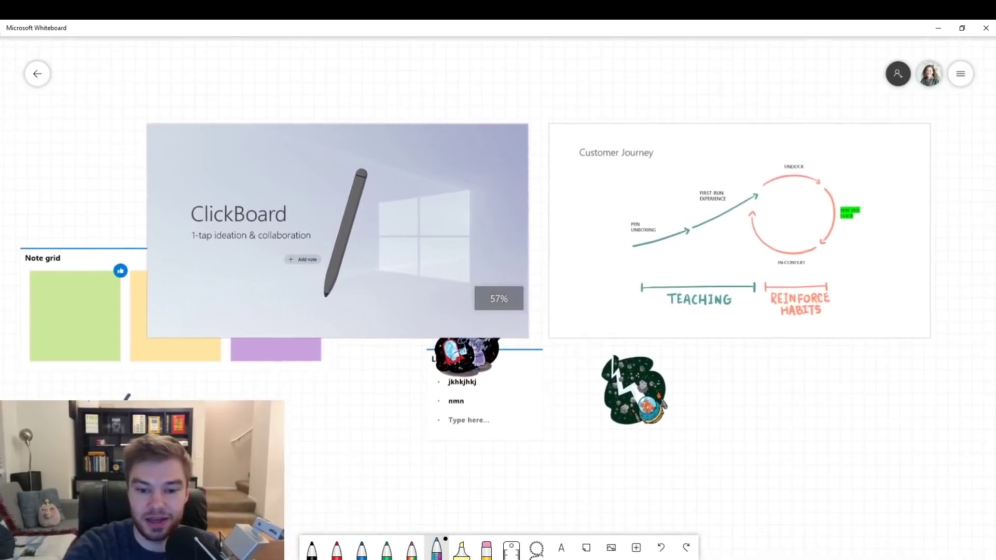
{"action": "left_click", "coordinate": [703, 195]}
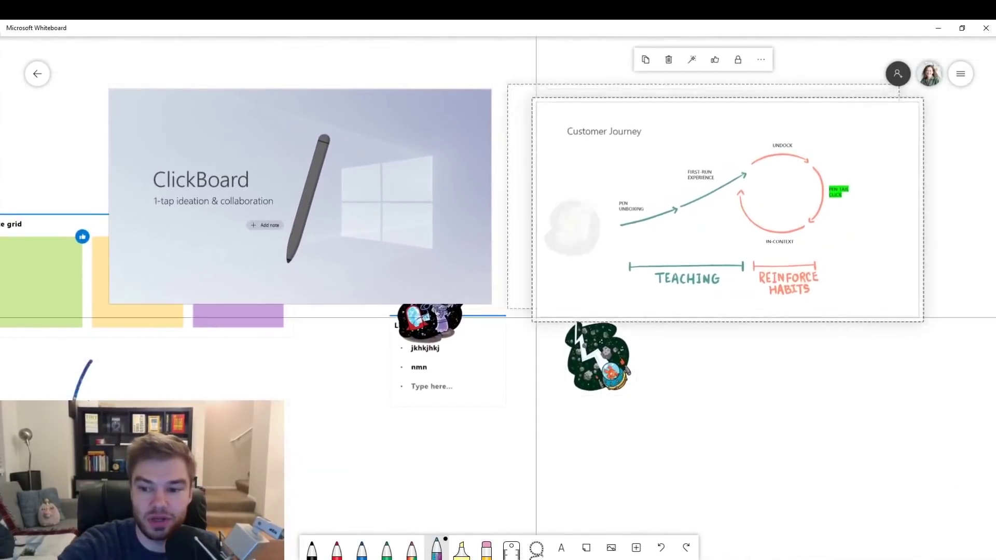
{"action": "left_click_drag", "start_coordinate": [702, 194], "coordinate": [840, 207]}
{"action": "left_click_drag", "start_coordinate": [700, 451], "coordinate": [510, 510]}
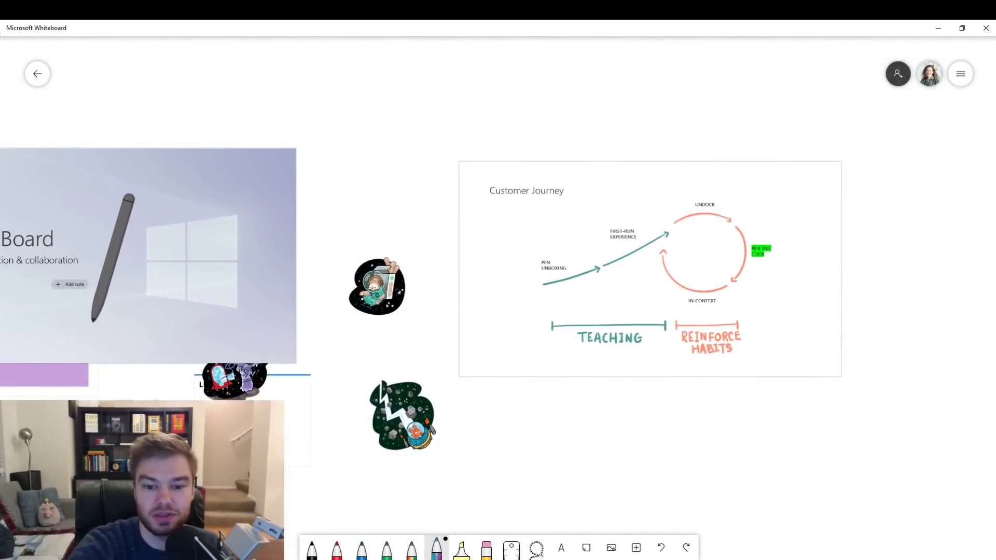
- Draw galaxy ink circling the journey cycle and arcing to the title slide with a loop
{"action": "mouse_move", "coordinate": [703, 179]}
{"action": "left_mouse_down"}
{"action": "mouse_move", "coordinate": [230, 187]}
{"action": "mouse_move", "coordinate": [297, 163]}
{"action": "left_mouse_up"}
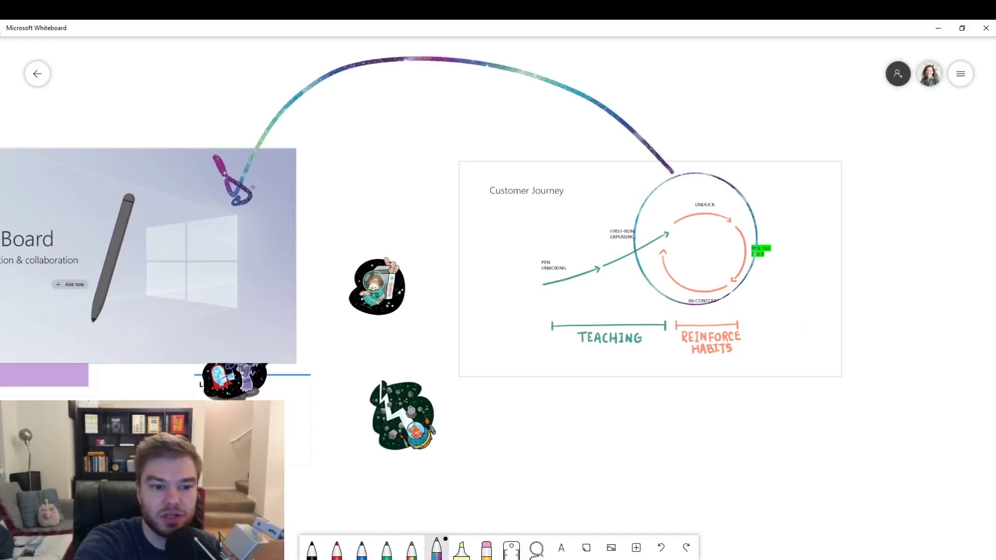
{"action": "left_click_drag", "start_coordinate": [198, 233], "coordinate": [186, 233]}
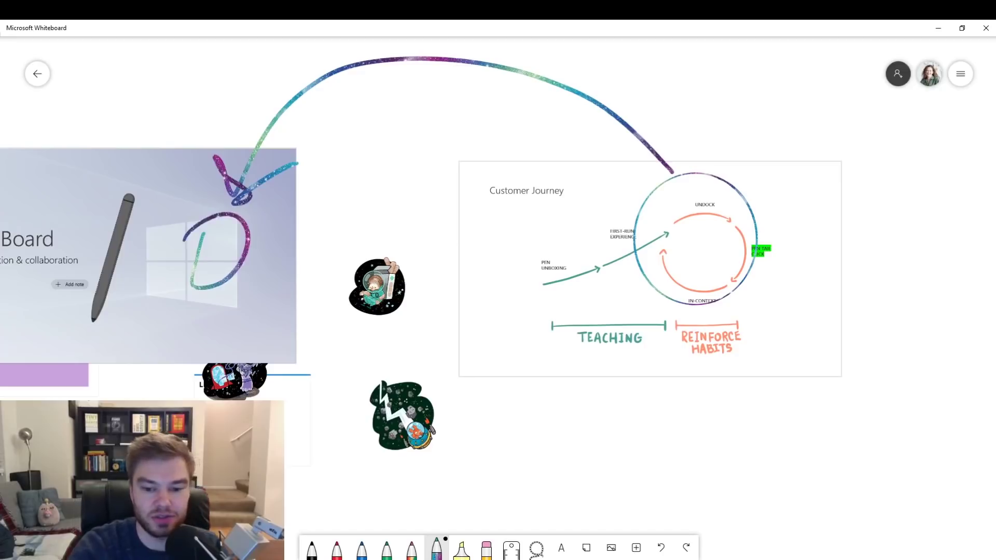
{"action": "scroll", "coordinate": [498, 299], "scroll_direction": "down", "scroll_amount": 3}
{"action": "scroll", "coordinate": [498, 299], "scroll_direction": "down", "scroll_amount": 2}
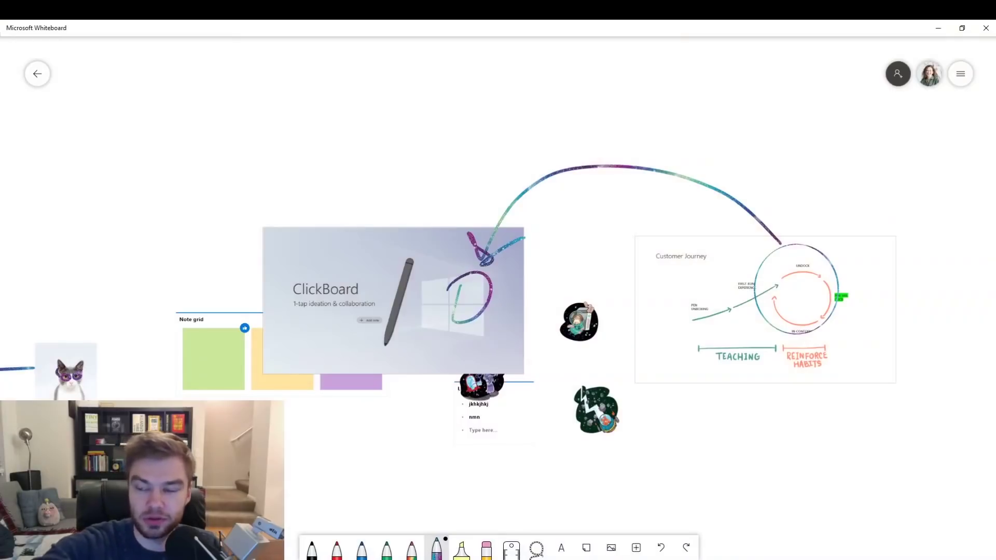
- Dismiss Settings, pan to blank canvas and choose the green pen
{"action": "left_click", "coordinate": [960, 73]}
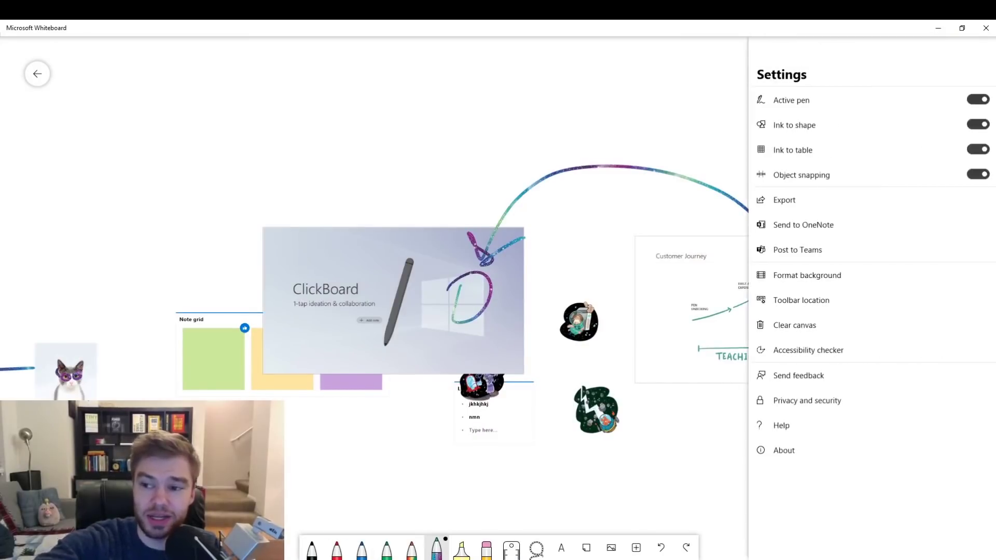
{"action": "key", "text": "Escape"}
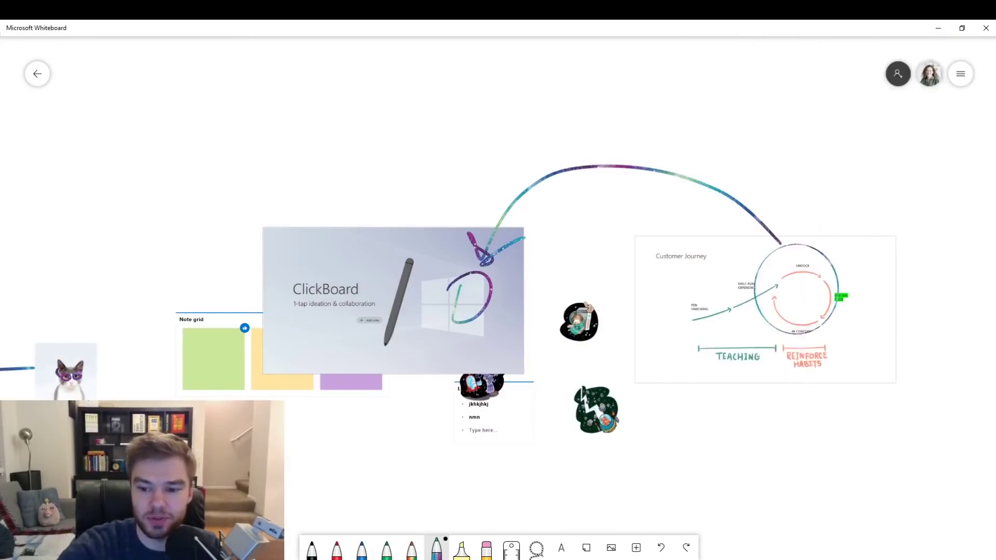
{"action": "left_click_drag", "start_coordinate": [699, 436], "coordinate": [340, 162]}
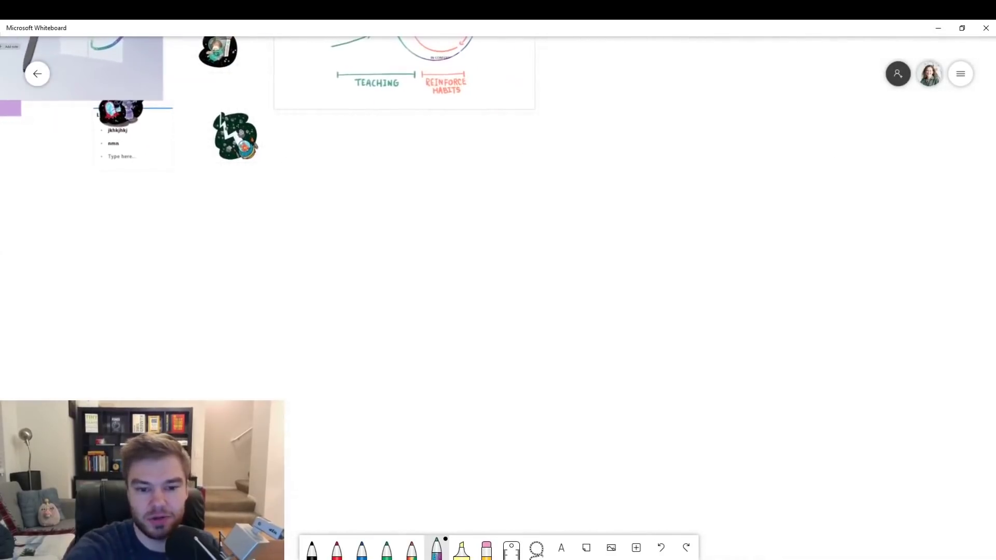
{"action": "scroll", "coordinate": [499, 280], "scroll_direction": "down", "scroll_amount": 3}
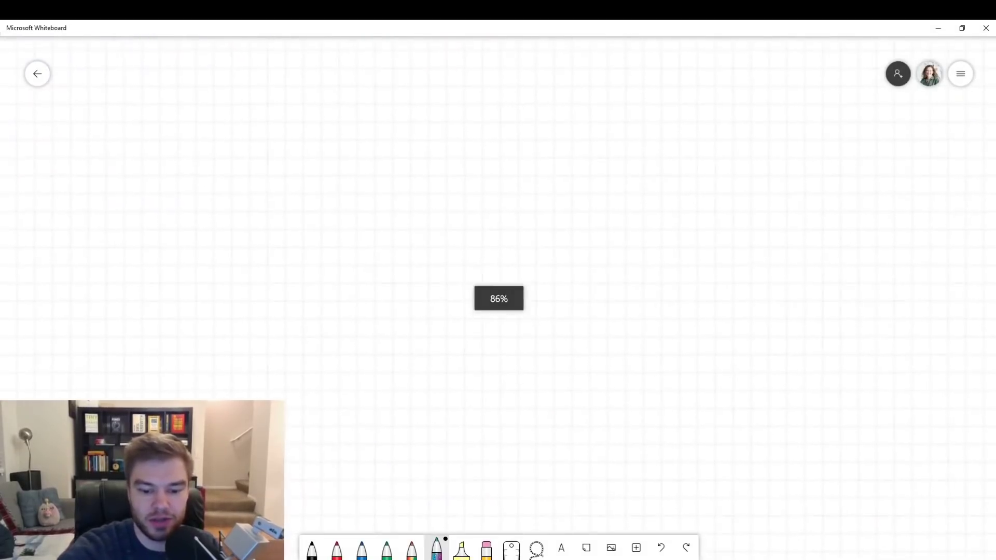
{"action": "left_click", "coordinate": [413, 548]}
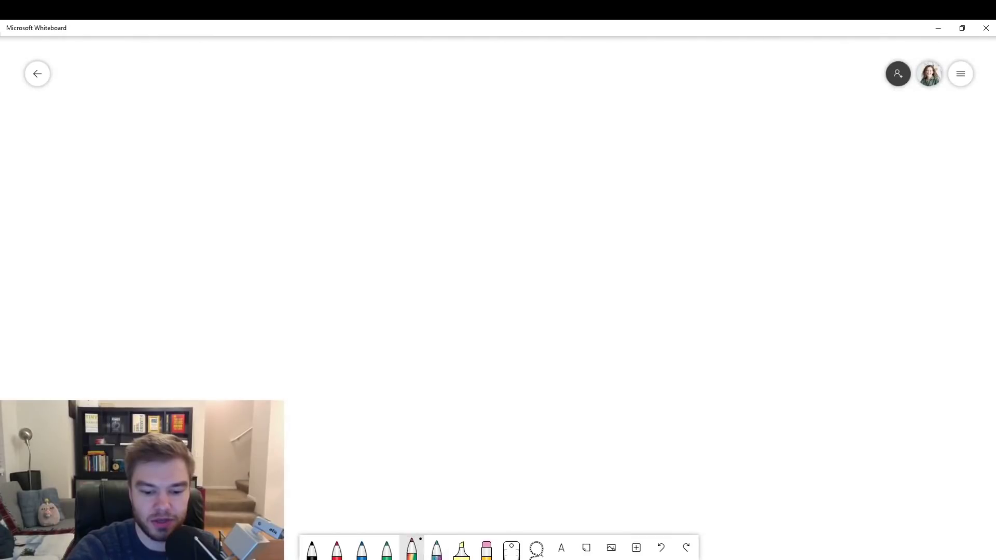
{"action": "left_click", "coordinate": [386, 549]}
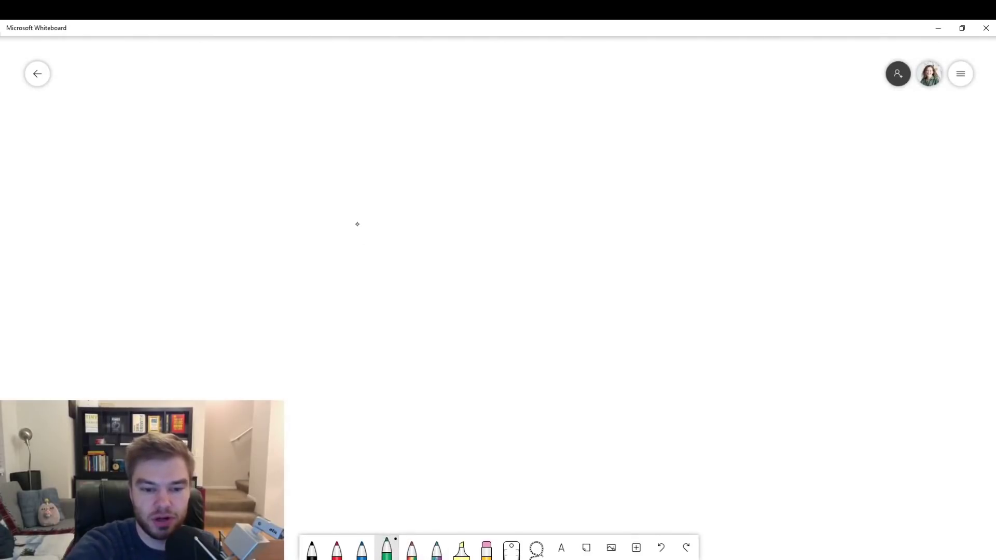
- Draw a green circle, a square beside it and a rough rectangle below
{"action": "left_click_drag", "start_coordinate": [301, 350], "coordinate": [368, 219]}
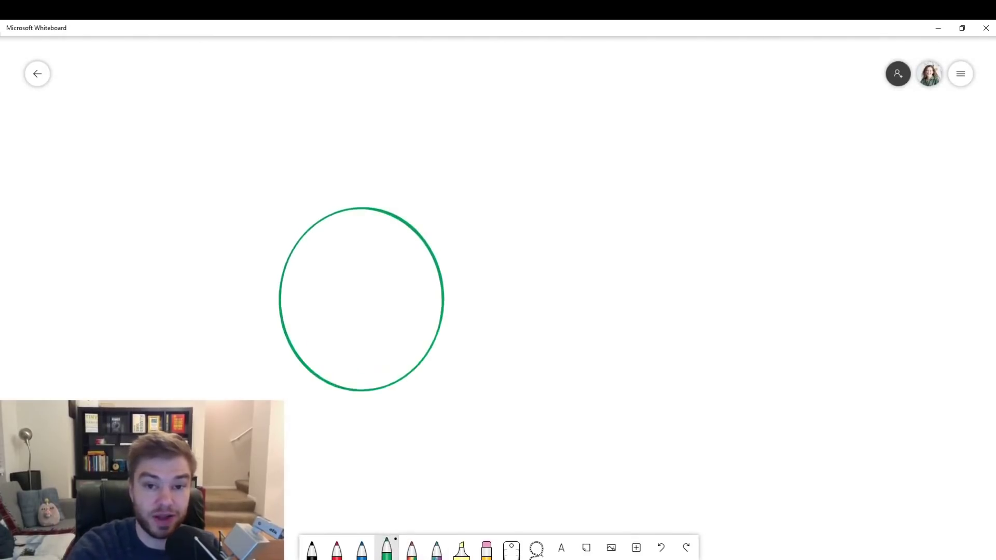
{"action": "mouse_move", "coordinate": [514, 123]}
{"action": "left_mouse_down"}
{"action": "mouse_move", "coordinate": [624, 284]}
{"action": "mouse_move", "coordinate": [515, 124]}
{"action": "left_mouse_up"}
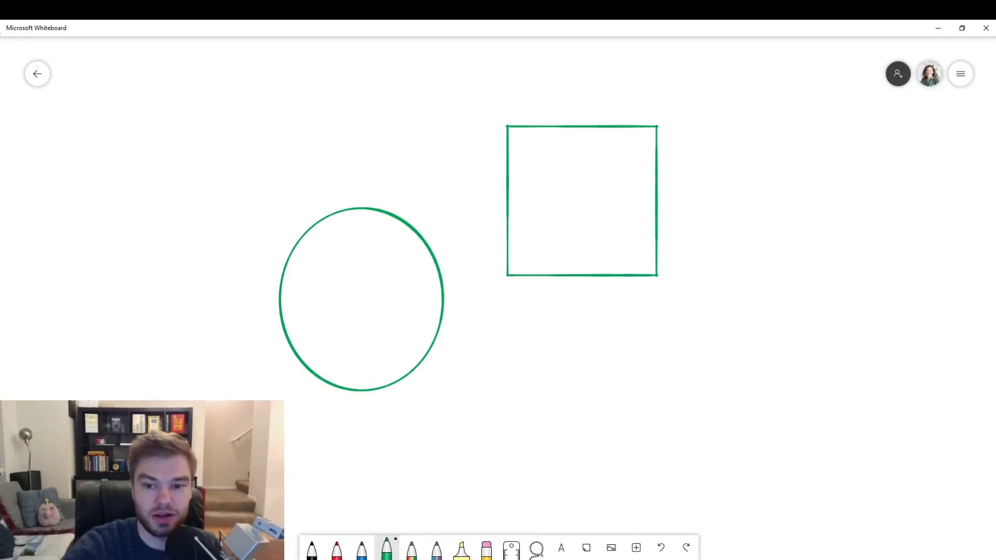
{"action": "left_click_drag", "start_coordinate": [562, 410], "coordinate": [556, 411]}
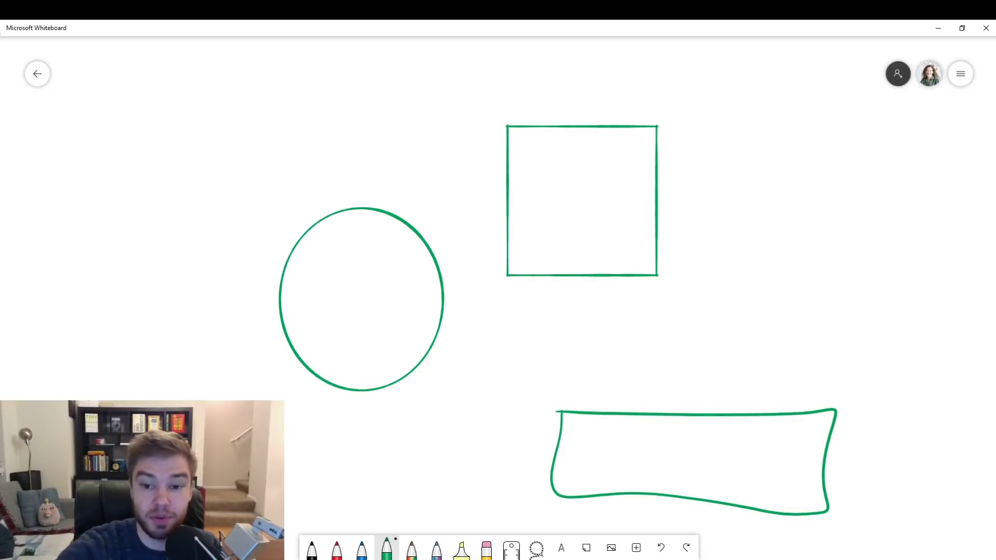
{"action": "left_click_drag", "start_coordinate": [700, 327], "coordinate": [700, 233]}
{"action": "scroll", "coordinate": [545, 288], "scroll_direction": "up", "scroll_amount": 2}
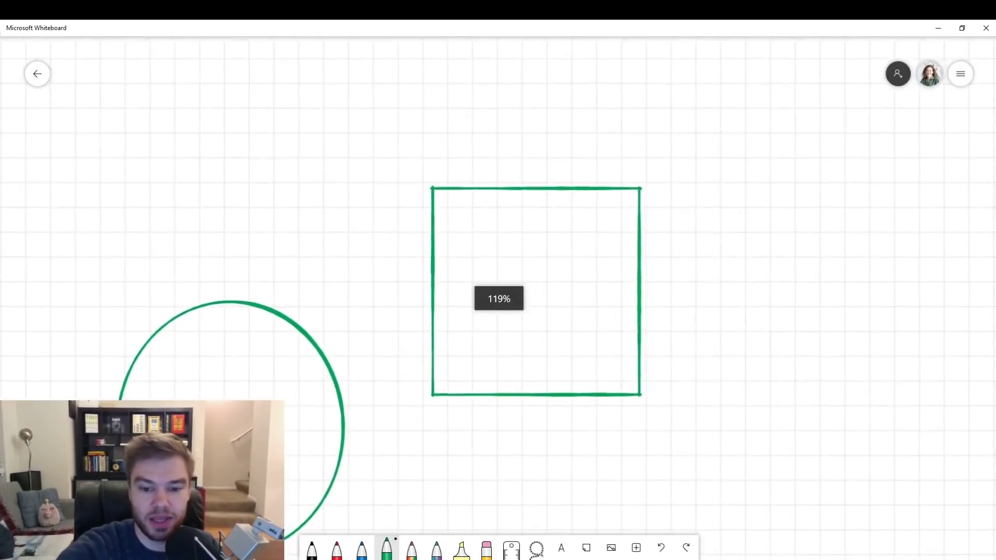
- Stroke across the square to turn it into a four-column, four-row table
{"action": "left_click_drag", "start_coordinate": [545, 156], "coordinate": [543, 436]}
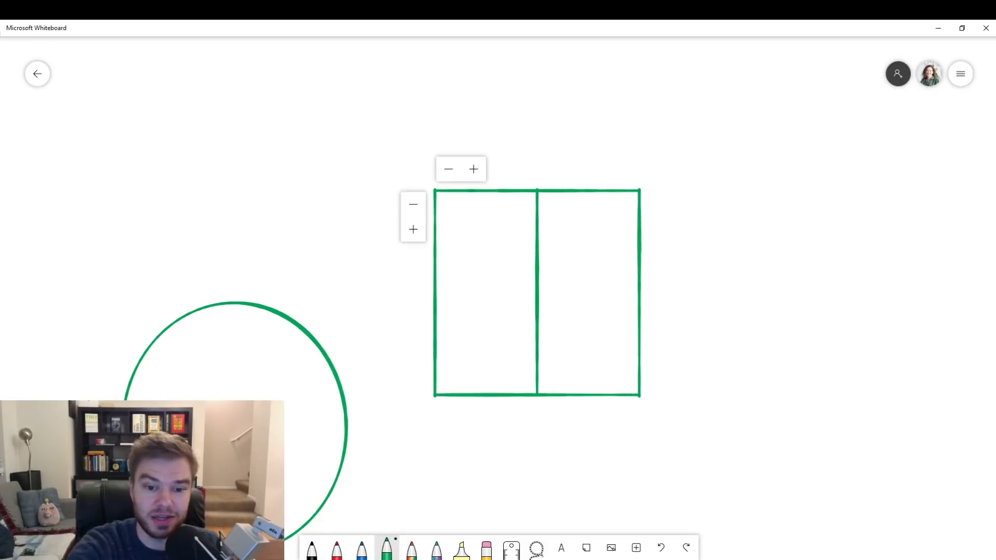
{"action": "left_click_drag", "start_coordinate": [373, 291], "coordinate": [702, 292]}
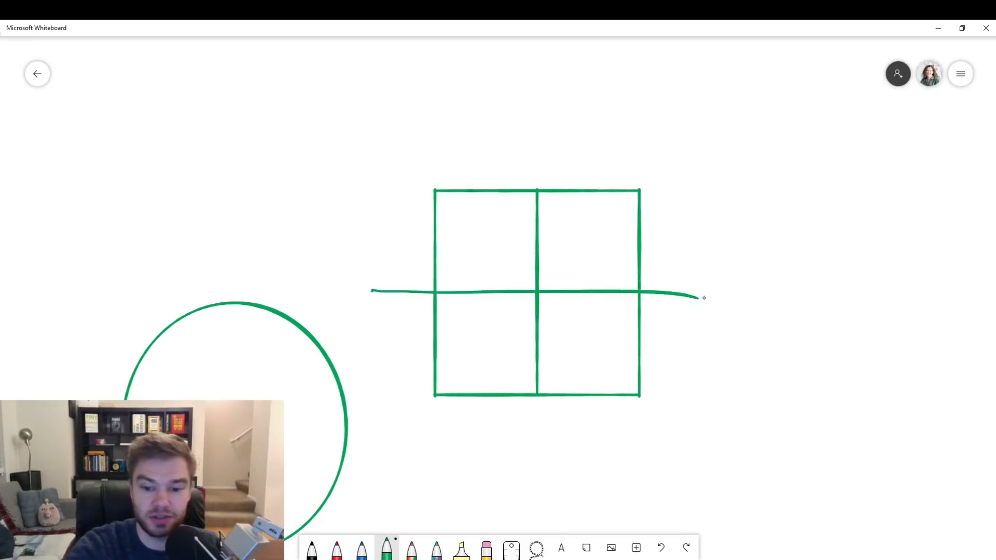
{"action": "left_click_drag", "start_coordinate": [594, 156], "coordinate": [595, 405]}
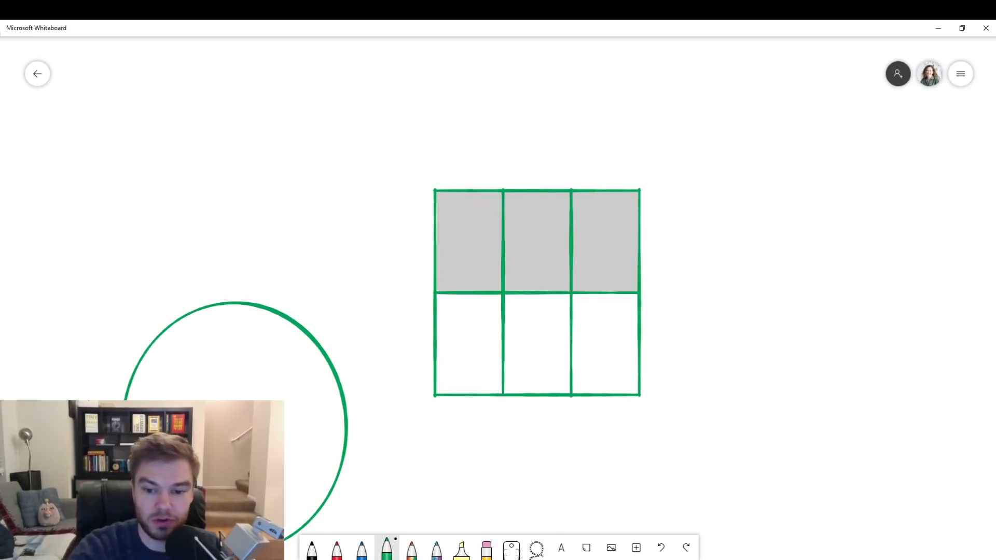
{"action": "left_click_drag", "start_coordinate": [389, 347], "coordinate": [682, 348]}
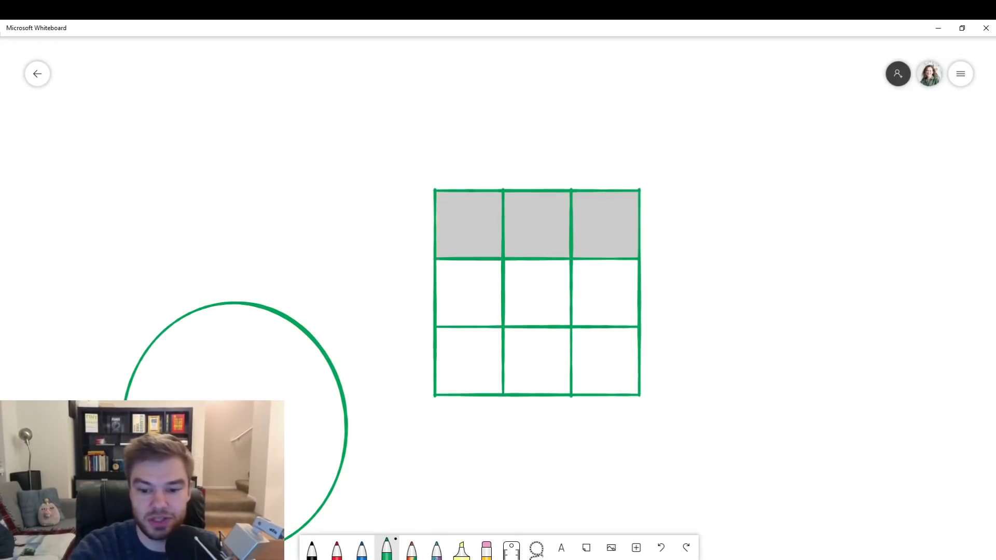
{"action": "left_click_drag", "start_coordinate": [607, 156], "coordinate": [610, 447]}
{"action": "left_click_drag", "start_coordinate": [412, 356], "coordinate": [680, 355]}
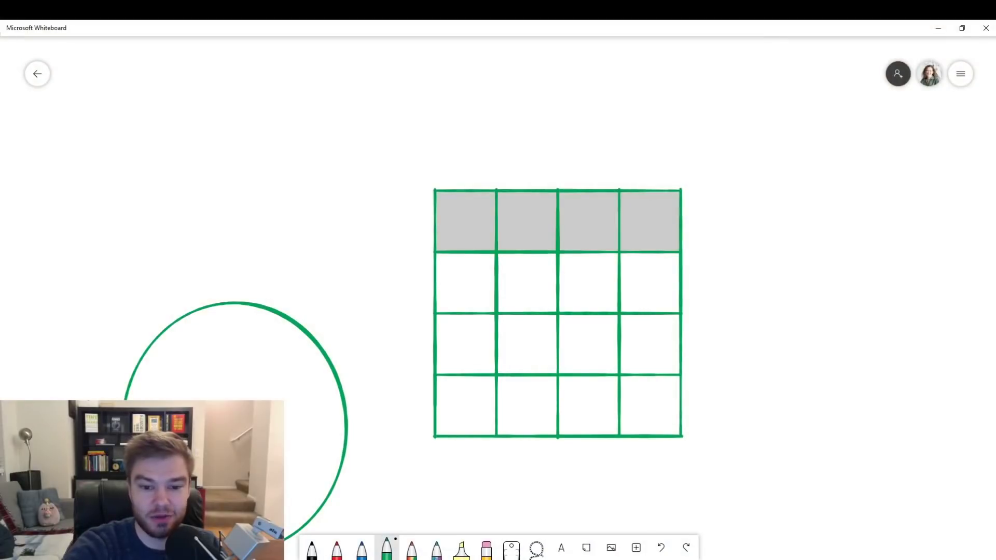
- Handwrite cat, dog and a wavy scribble in the table's header cells
{"action": "left_click_drag", "start_coordinate": [451, 225], "coordinate": [490, 233]}
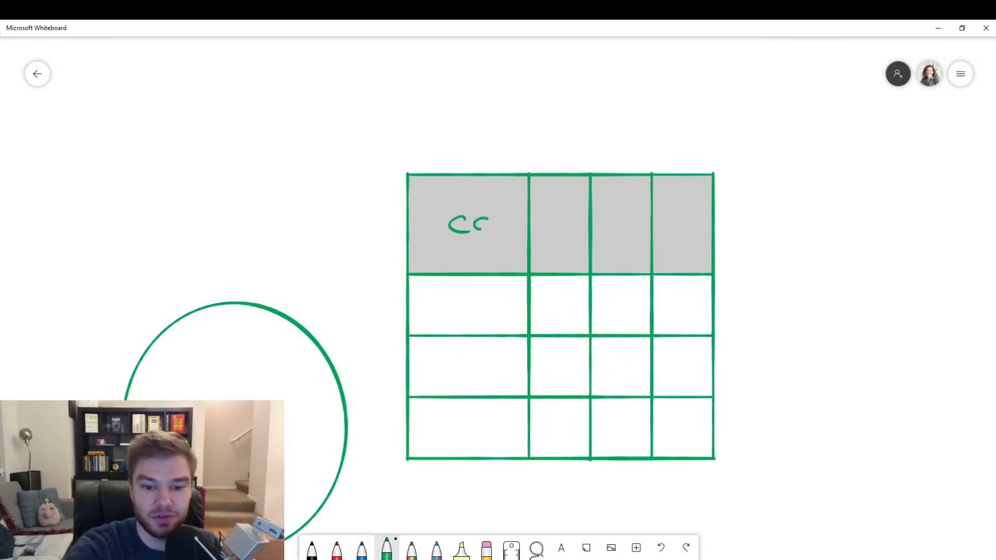
{"action": "mouse_move", "coordinate": [506, 198]}
{"action": "left_mouse_down"}
{"action": "mouse_move", "coordinate": [513, 238]}
{"action": "mouse_move", "coordinate": [537, 219]}
{"action": "left_mouse_up"}
{"action": "mouse_move", "coordinate": [607, 199]}
{"action": "left_mouse_down"}
{"action": "mouse_move", "coordinate": [603, 237]}
{"action": "mouse_move", "coordinate": [627, 234]}
{"action": "mouse_move", "coordinate": [634, 260]}
{"action": "left_mouse_up"}
{"action": "left_click_drag", "start_coordinate": [703, 234], "coordinate": [867, 245]}
{"action": "left_click_drag", "start_coordinate": [545, 351], "coordinate": [460, 330]}
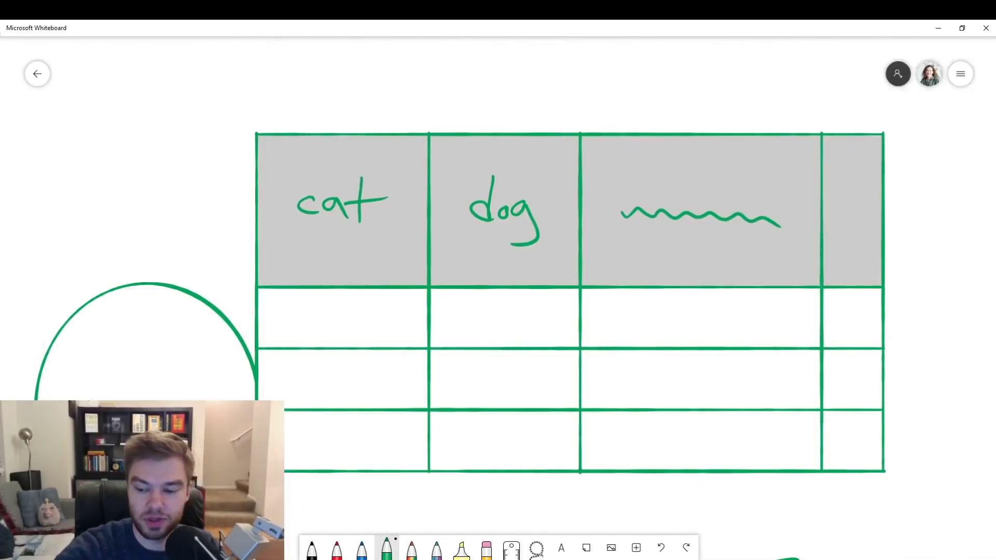
{"action": "scroll", "coordinate": [498, 299], "scroll_direction": "down", "scroll_amount": 3}
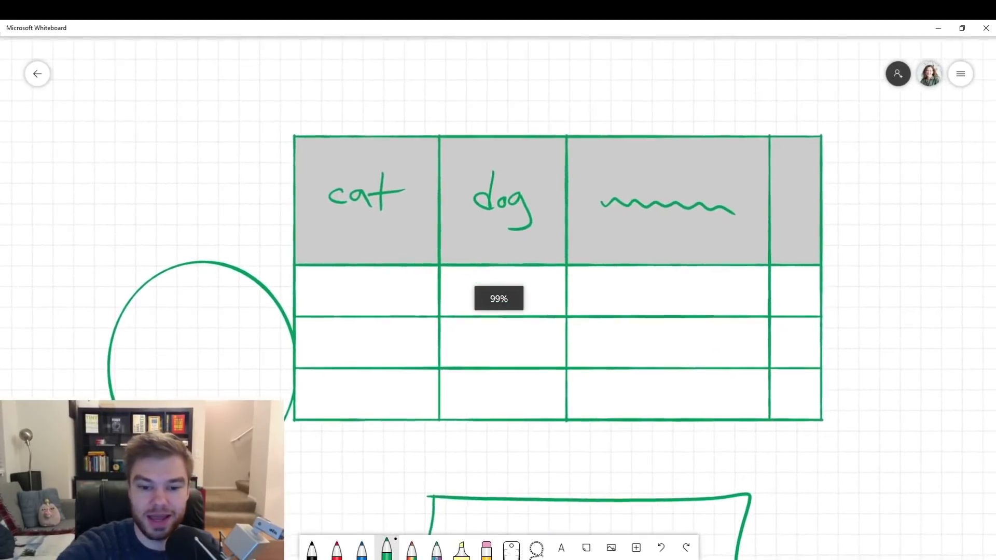
{"action": "scroll", "coordinate": [498, 299], "scroll_direction": "up", "scroll_amount": 1}
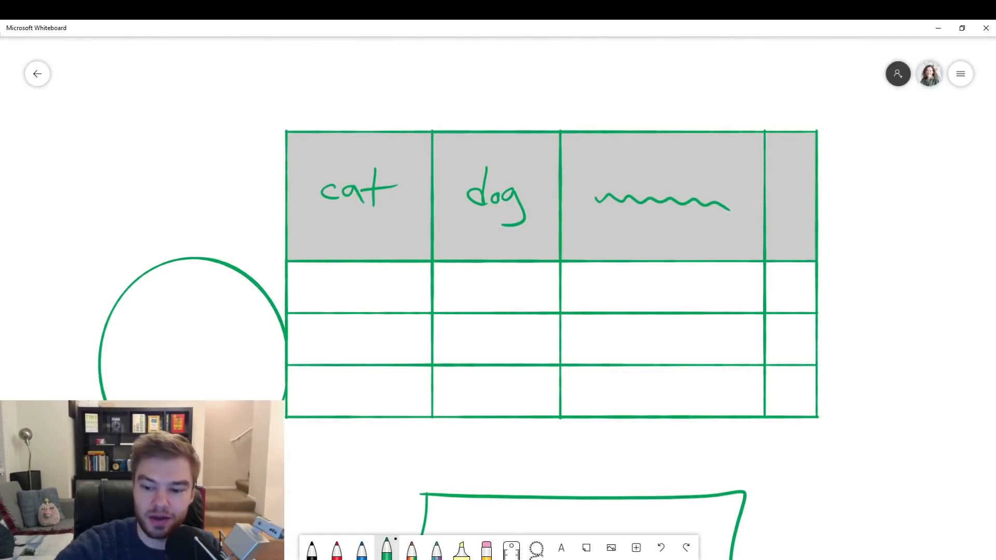
- Pan right of the table to empty space and start handwriting Microsoft in green
{"action": "left_click_drag", "start_coordinate": [622, 350], "coordinate": [397, 370]}
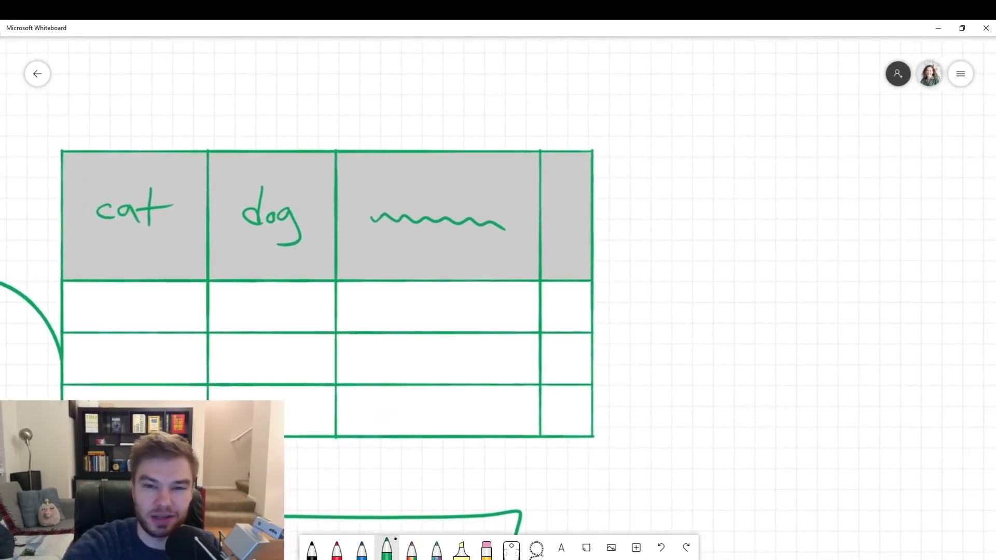
{"action": "left_click_drag", "start_coordinate": [623, 350], "coordinate": [199, 347]}
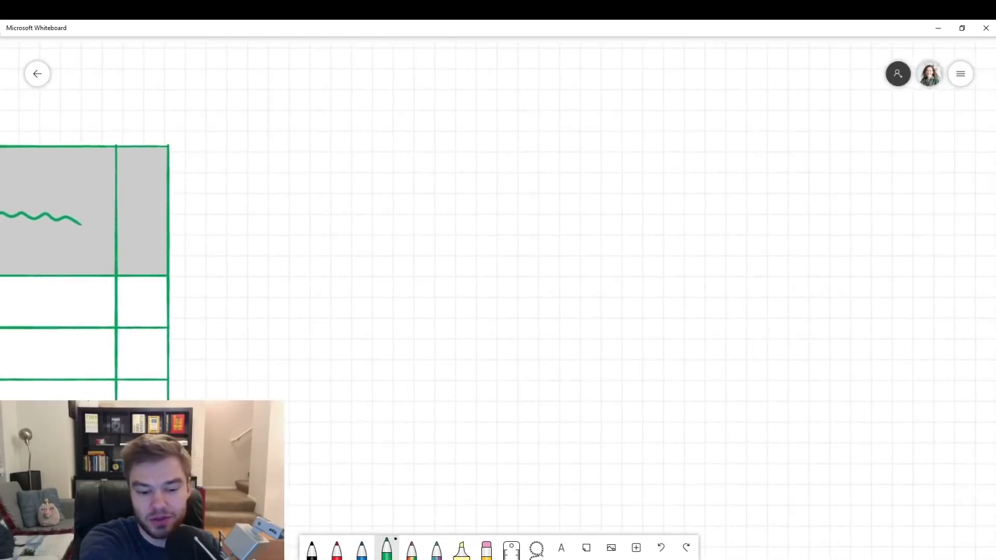
{"action": "left_click_drag", "start_coordinate": [544, 311], "coordinate": [444, 331]}
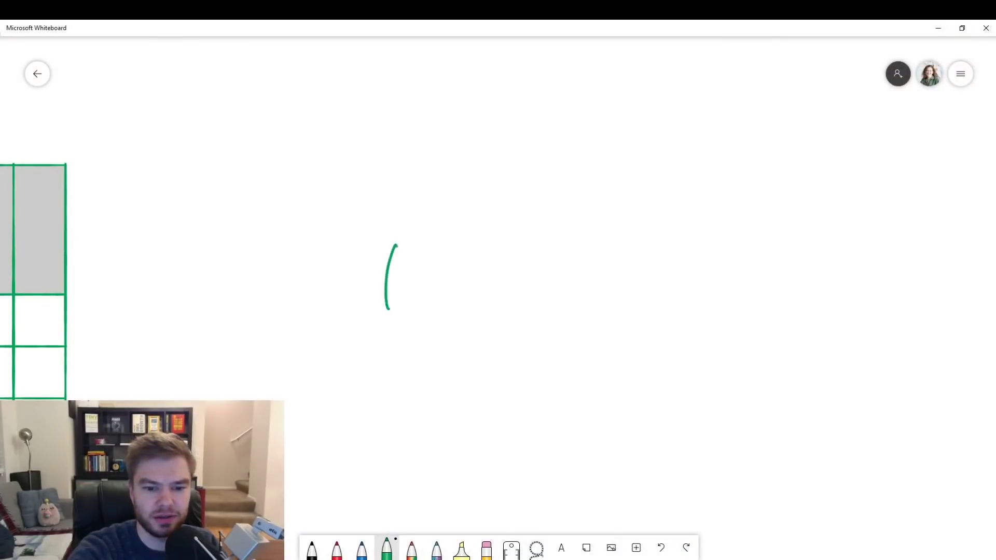
{"action": "left_click_drag", "start_coordinate": [395, 248], "coordinate": [430, 303]}
- Finish handwriting Microsoft and neaten it with ink beautification
{"action": "mouse_move", "coordinate": [447, 256]}
{"action": "left_mouse_down"}
{"action": "mouse_move", "coordinate": [476, 297]}
{"action": "mouse_move", "coordinate": [548, 277]}
{"action": "mouse_move", "coordinate": [576, 287]}
{"action": "left_mouse_up"}
{"action": "mouse_move", "coordinate": [626, 234]}
{"action": "left_mouse_down"}
{"action": "mouse_move", "coordinate": [603, 288]}
{"action": "mouse_move", "coordinate": [644, 283]}
{"action": "left_mouse_up"}
{"action": "left_click_drag", "start_coordinate": [623, 257], "coordinate": [678, 253]}
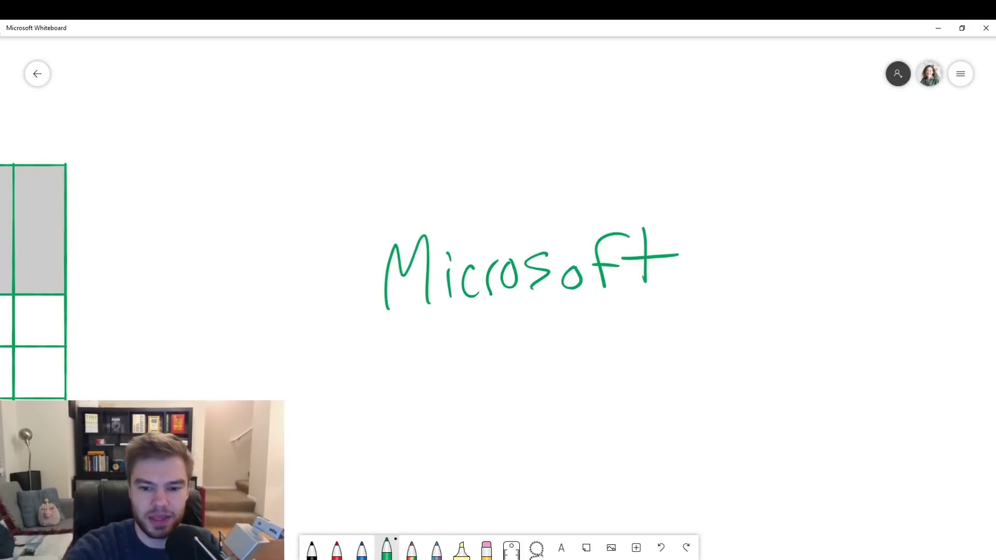
{"action": "left_click", "coordinate": [529, 273]}
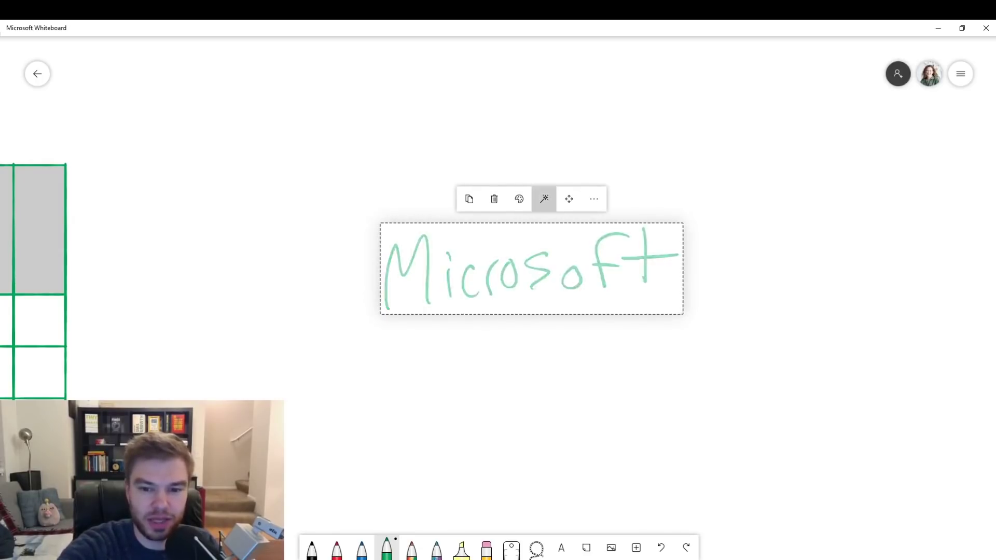
{"action": "left_click", "coordinate": [544, 199]}
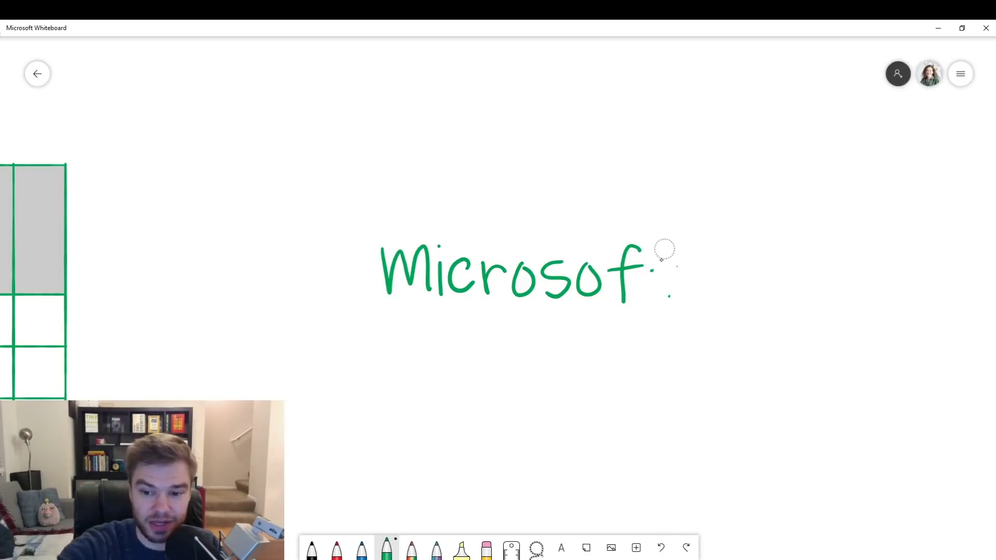
- Recolour the word Microsof orange, then enlarge and straighten it
{"action": "left_click", "coordinate": [509, 272]}
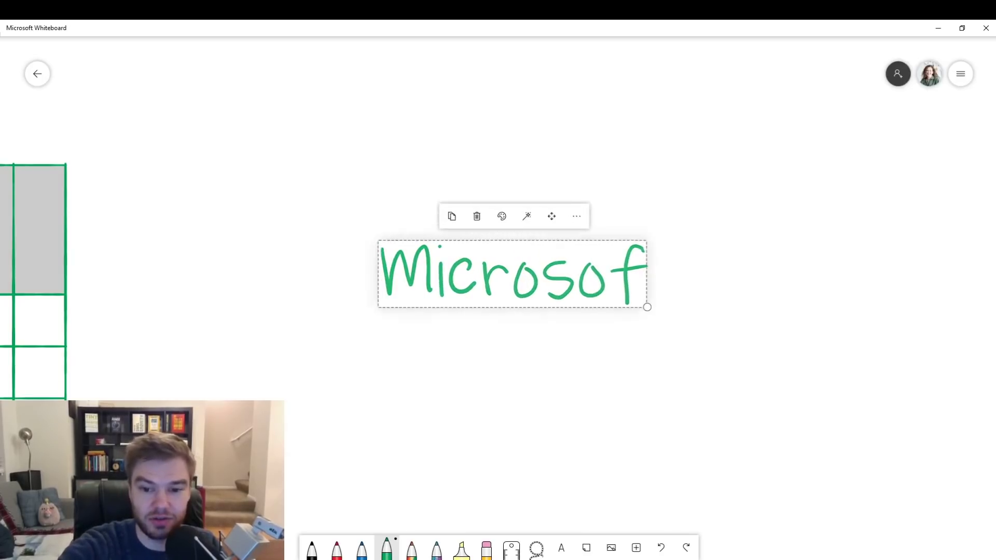
{"action": "left_click", "coordinate": [500, 216]}
{"action": "left_click", "coordinate": [475, 242]}
{"action": "left_click", "coordinate": [739, 351]}
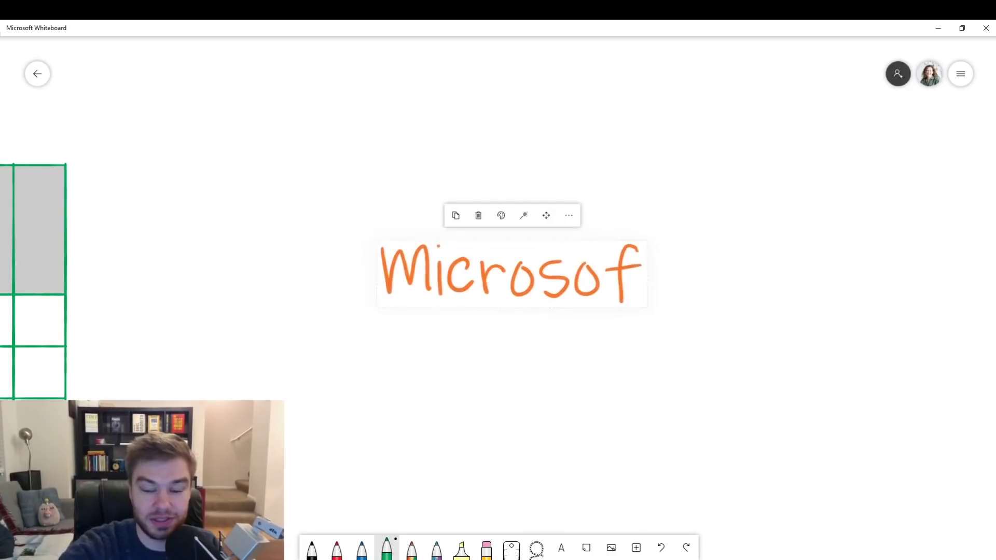
{"action": "left_click", "coordinate": [509, 272]}
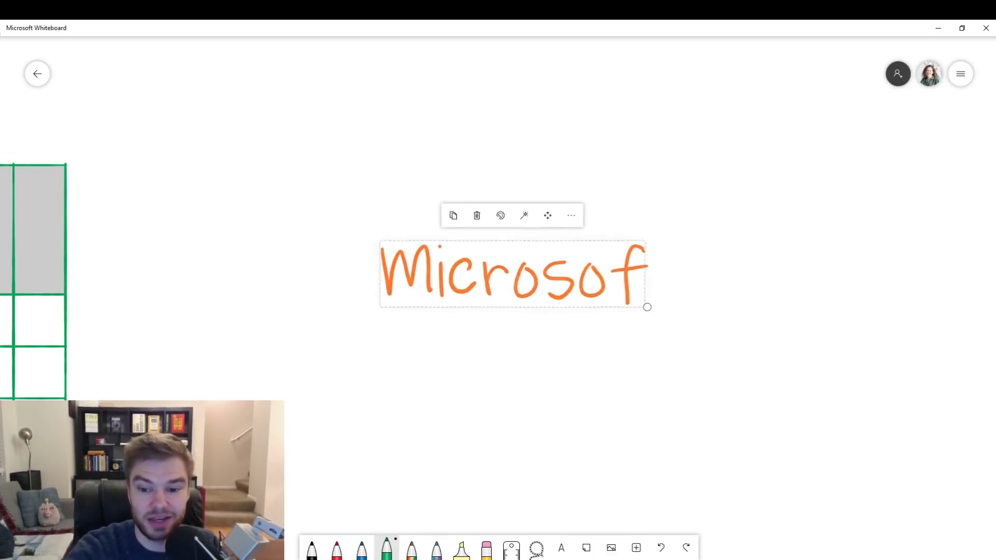
{"action": "mouse_move", "coordinate": [645, 305]}
{"action": "left_mouse_down"}
{"action": "mouse_move", "coordinate": [606, 289]}
{"action": "mouse_move", "coordinate": [767, 330]}
{"action": "left_mouse_up"}
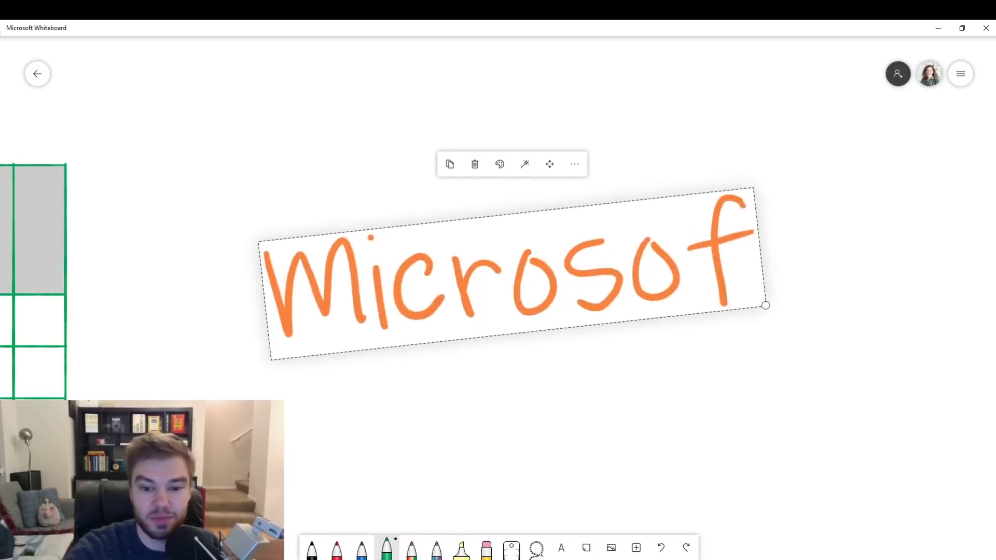
{"action": "left_click", "coordinate": [816, 389]}
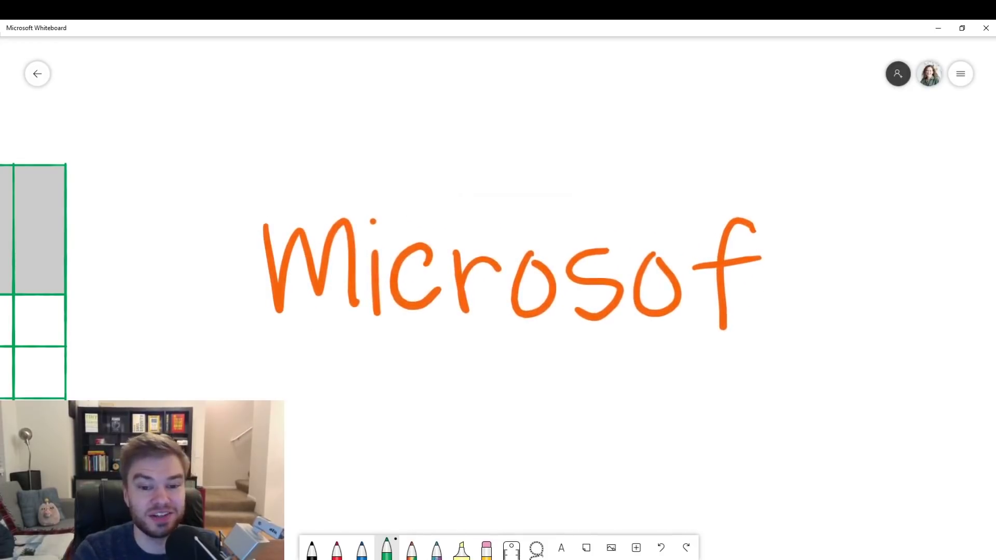
{"action": "scroll", "coordinate": [498, 280], "scroll_direction": "down", "scroll_amount": 4}
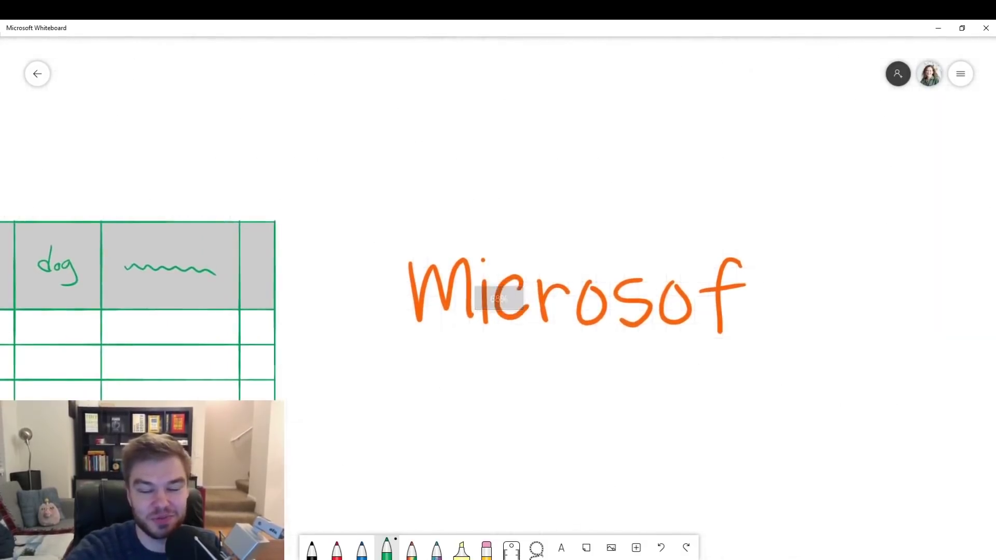
{"action": "scroll", "coordinate": [498, 280], "scroll_direction": "up", "scroll_amount": 3}
- Pan across the board to reach the Extra Help Session math notes page
{"action": "left_click_drag", "start_coordinate": [700, 248], "coordinate": [272, 249]}
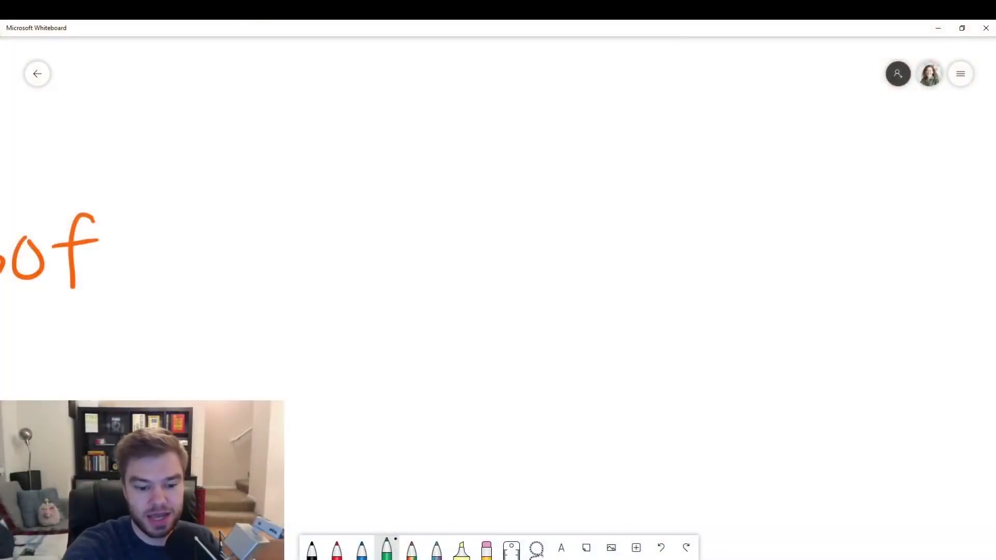
{"action": "scroll", "coordinate": [499, 280], "scroll_direction": "down", "scroll_amount": 5}
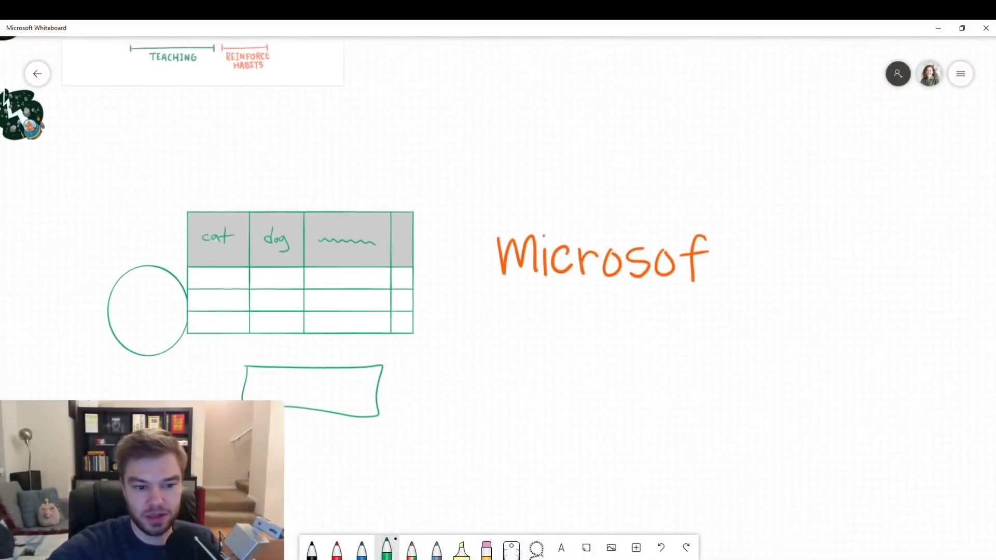
{"action": "left_click_drag", "start_coordinate": [233, 155], "coordinate": [740, 373]}
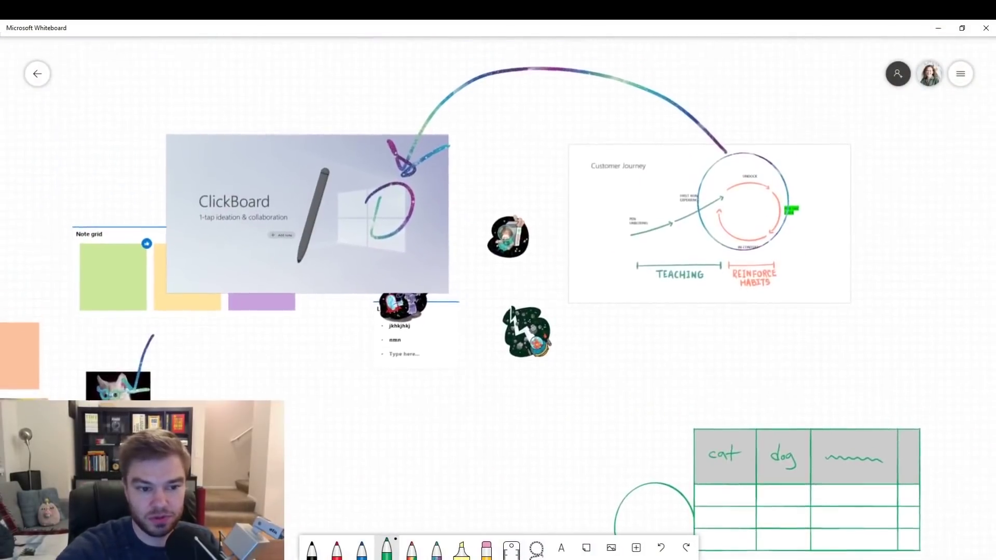
{"action": "scroll", "coordinate": [497, 280], "scroll_direction": "down", "scroll_amount": 3}
{"action": "left_click_drag", "start_coordinate": [234, 312], "coordinate": [700, 194]}
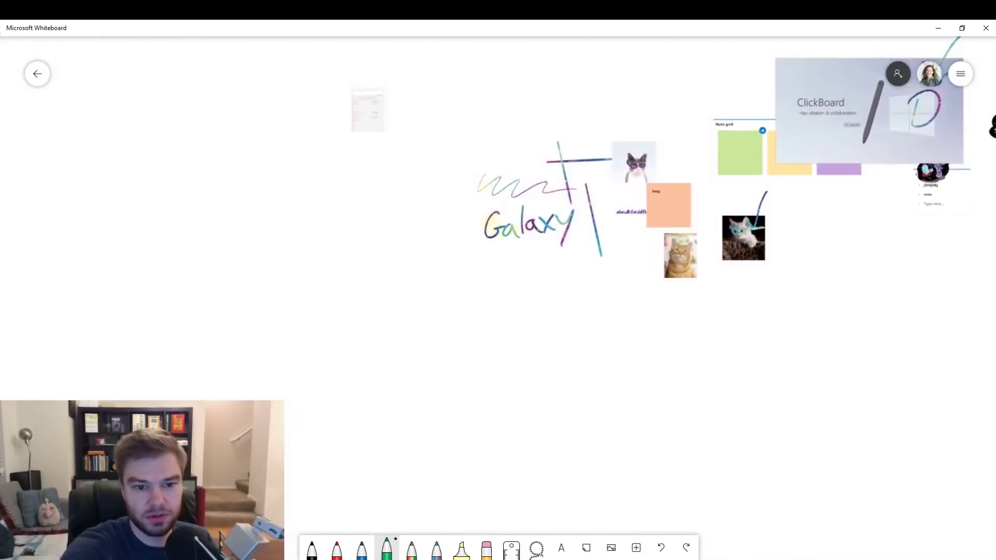
{"action": "scroll", "coordinate": [366, 109], "scroll_direction": "up", "scroll_amount": 8}
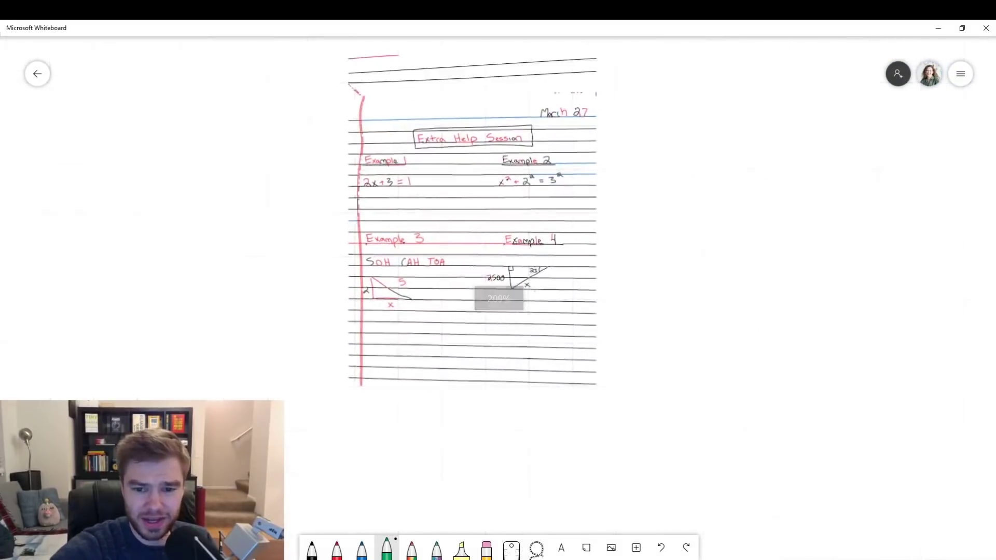
- Erase the top ruled lines, March 27 date, Extra Help Session title and Example 2
{"action": "left_click_drag", "start_coordinate": [466, 195], "coordinate": [461, 234]}
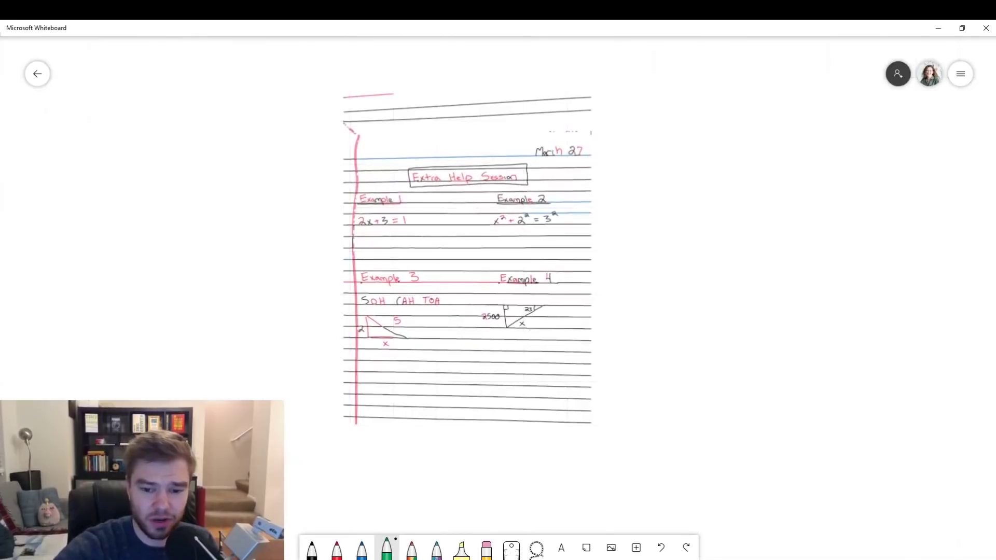
{"action": "scroll", "coordinate": [560, 295], "scroll_direction": "up", "scroll_amount": 2}
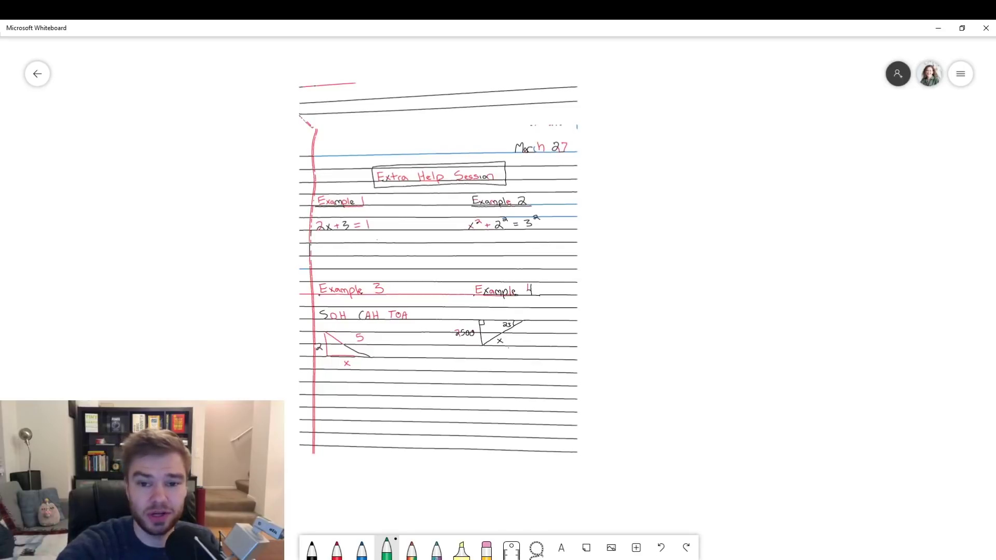
{"action": "left_click_drag", "start_coordinate": [509, 100], "coordinate": [446, 95]}
{"action": "left_click_drag", "start_coordinate": [566, 92], "coordinate": [335, 97]}
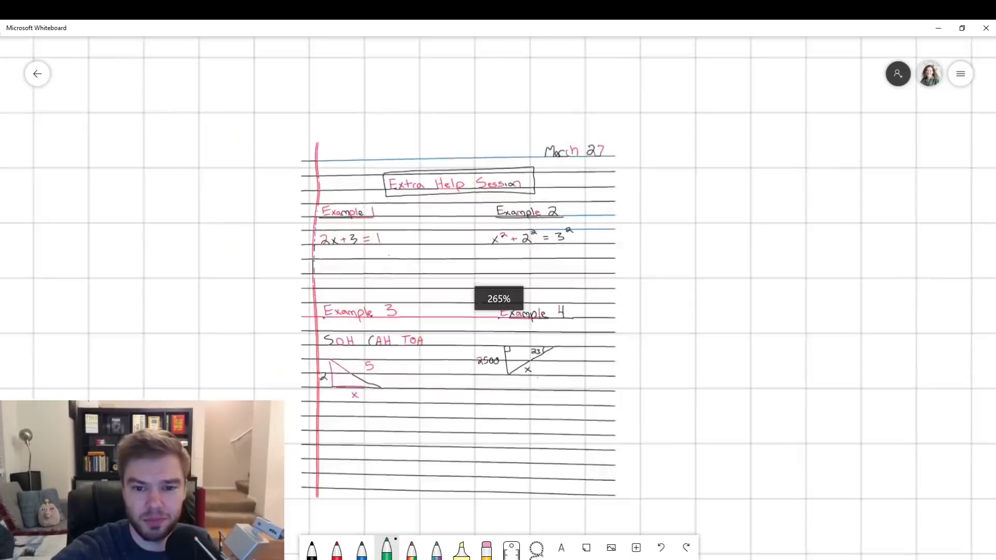
{"action": "scroll", "coordinate": [482, 300], "scroll_direction": "up", "scroll_amount": 4}
{"action": "mouse_move", "coordinate": [560, 136]}
{"action": "left_mouse_down"}
{"action": "mouse_move", "coordinate": [584, 142]}
{"action": "mouse_move", "coordinate": [498, 156]}
{"action": "mouse_move", "coordinate": [630, 171]}
{"action": "left_mouse_up"}
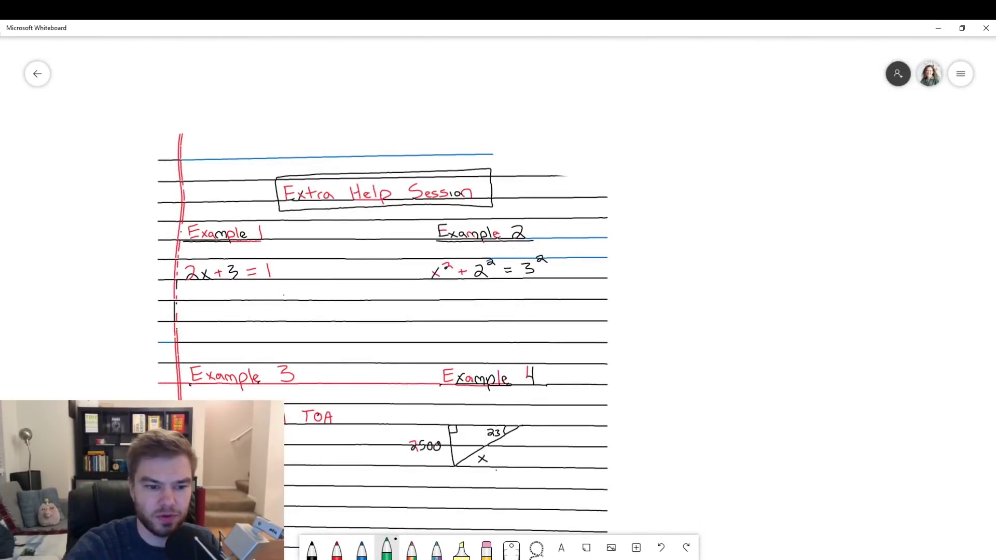
{"action": "mouse_move", "coordinate": [467, 233]}
{"action": "left_mouse_down"}
{"action": "mouse_move", "coordinate": [428, 273]}
{"action": "mouse_move", "coordinate": [405, 164]}
{"action": "mouse_move", "coordinate": [288, 181]}
{"action": "mouse_move", "coordinate": [545, 351]}
{"action": "mouse_move", "coordinate": [475, 358]}
{"action": "mouse_move", "coordinate": [529, 459]}
{"action": "mouse_move", "coordinate": [507, 388]}
{"action": "mouse_move", "coordinate": [583, 506]}
{"action": "left_mouse_up"}
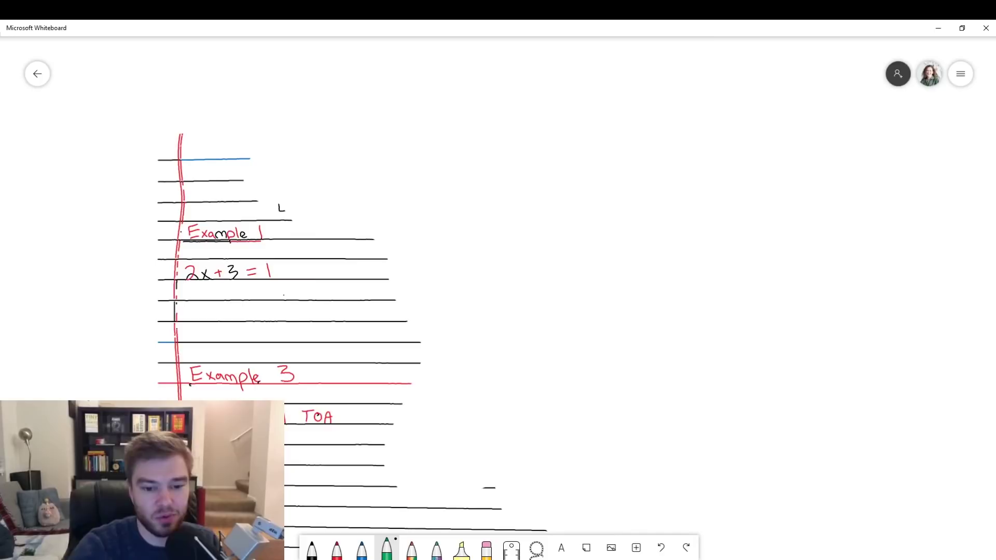
{"action": "scroll", "coordinate": [498, 303], "scroll_direction": "down", "scroll_amount": 3}
{"action": "scroll", "coordinate": [498, 303], "scroll_direction": "up", "scroll_amount": 4}
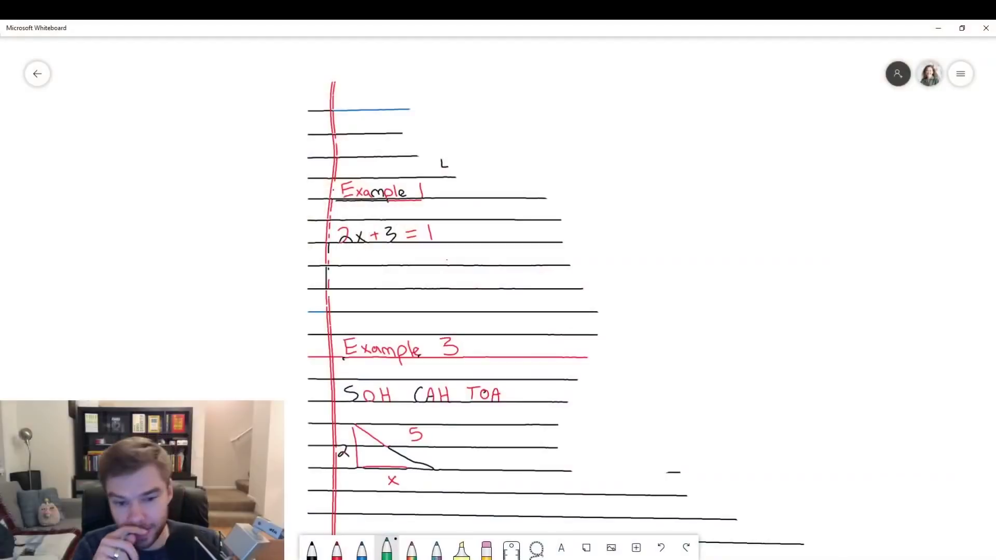
{"action": "scroll", "coordinate": [498, 296], "scroll_direction": "down", "scroll_amount": 5}
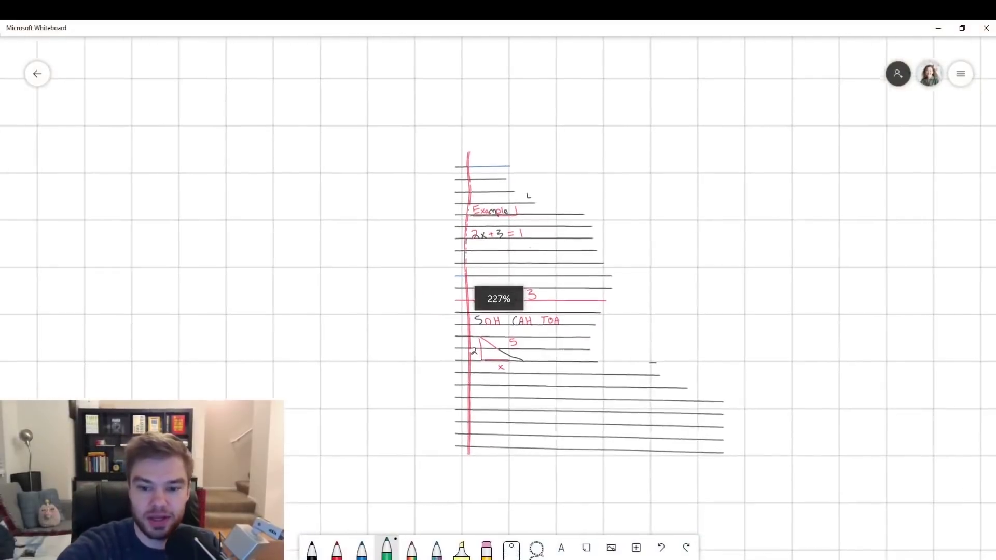
- Add Calculus 1 from Suggested contacts as a board invitee
{"action": "left_click_drag", "start_coordinate": [700, 311], "coordinate": [467, 280]}
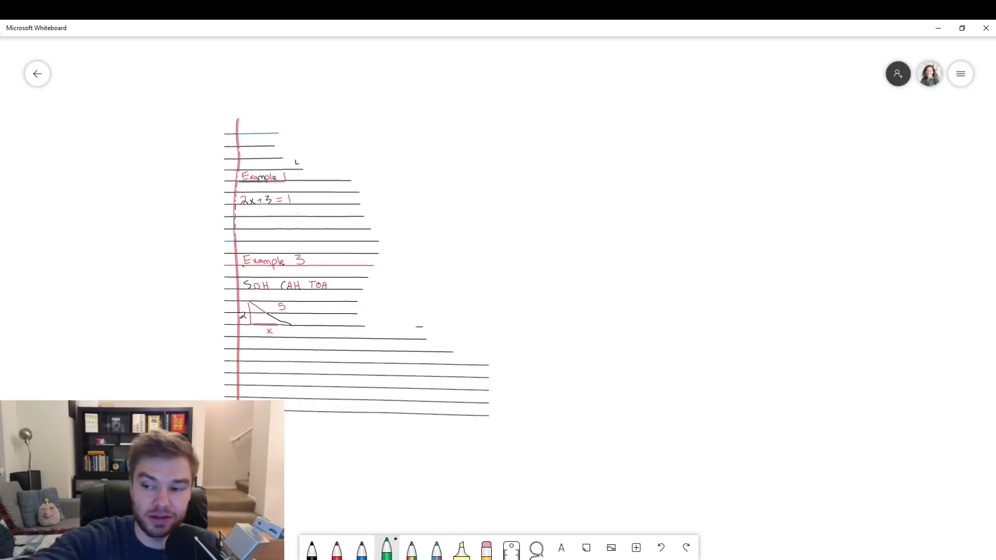
{"action": "left_click", "coordinate": [897, 73]}
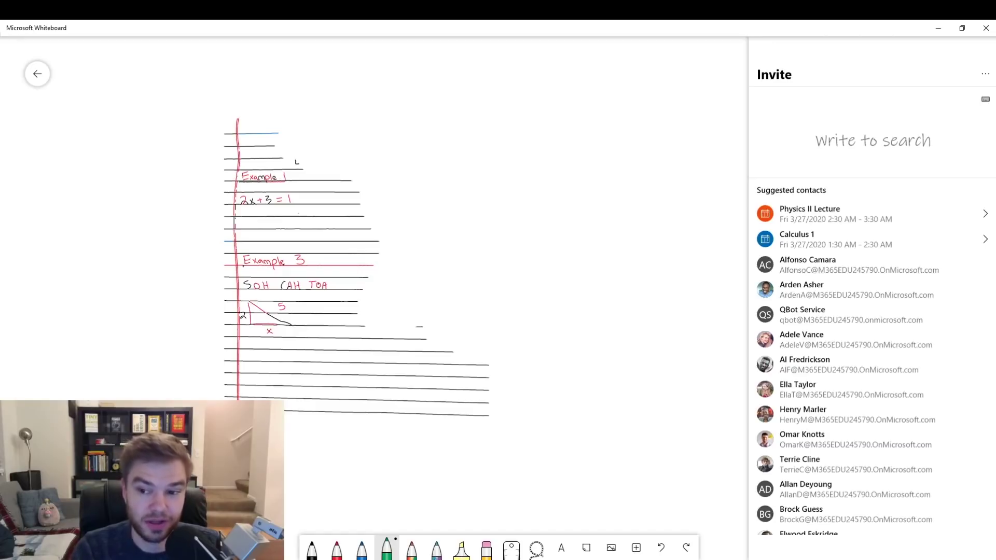
{"action": "left_click", "coordinate": [855, 239]}
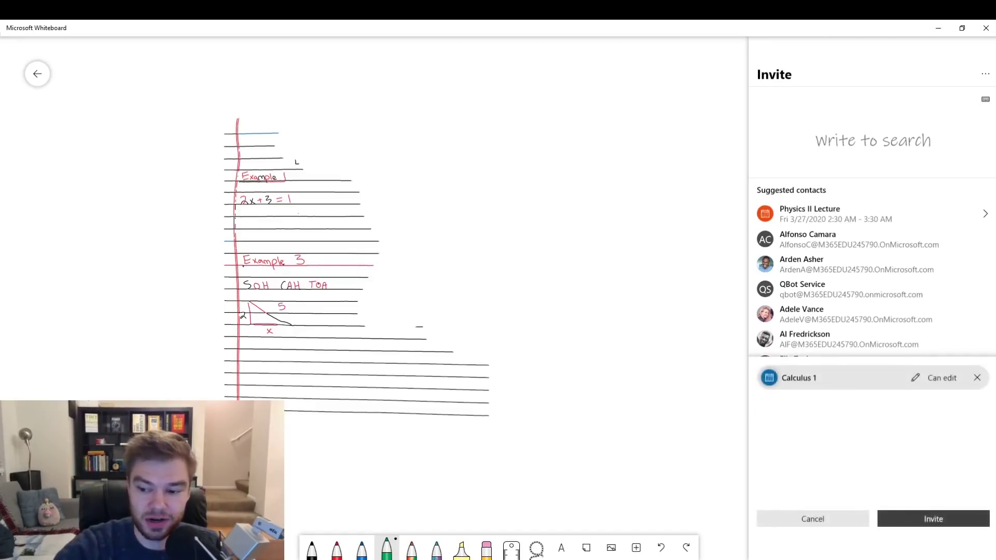
- Keep Calculus 1 on Can edit and send the invitation, closing the invite panel
{"action": "left_click", "coordinate": [934, 378]}
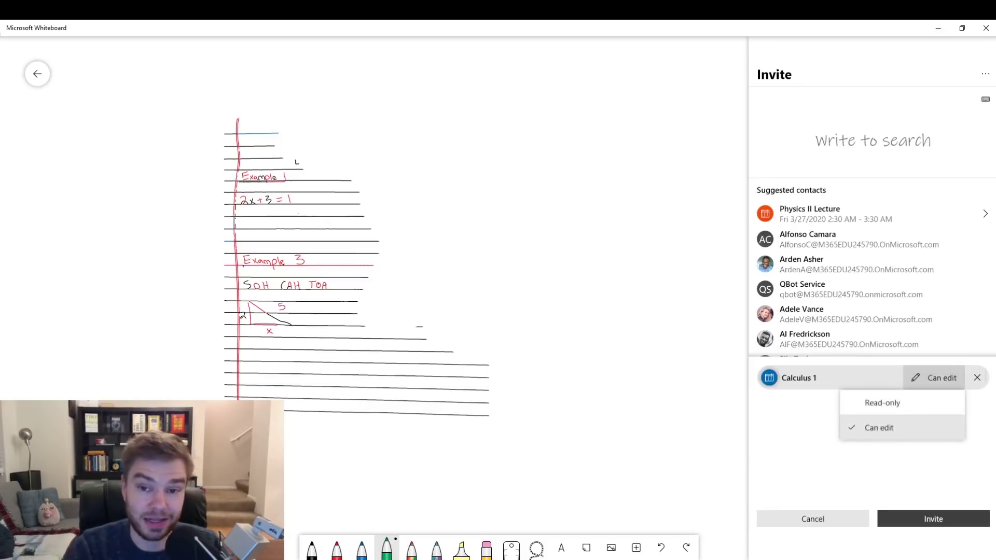
{"action": "left_click", "coordinate": [879, 427]}
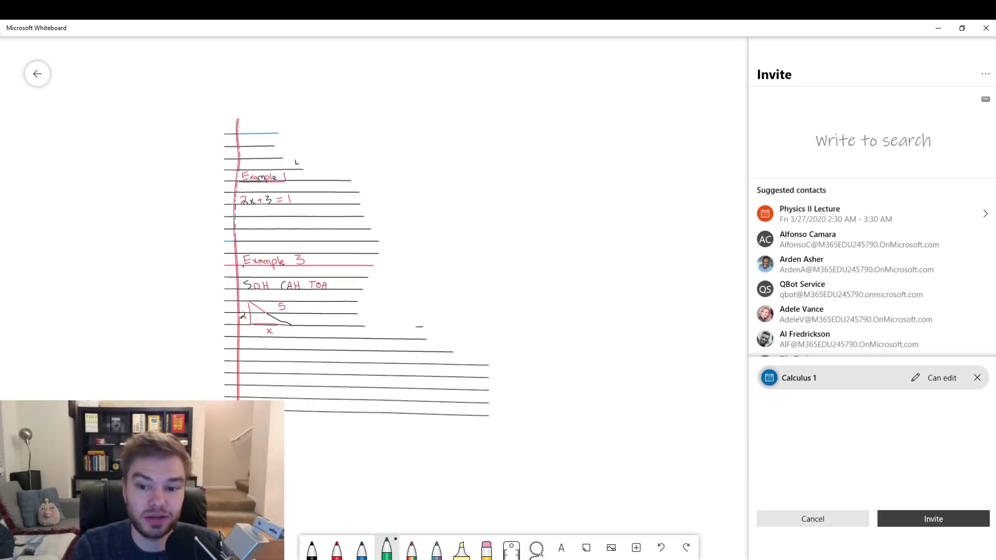
{"action": "left_click", "coordinate": [933, 519]}
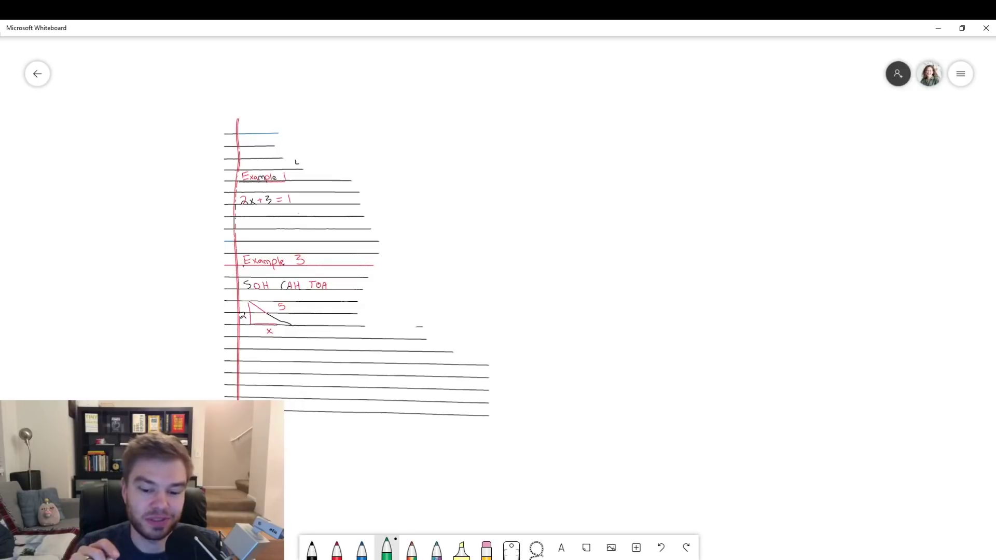
{"action": "left_click", "coordinate": [959, 74]}
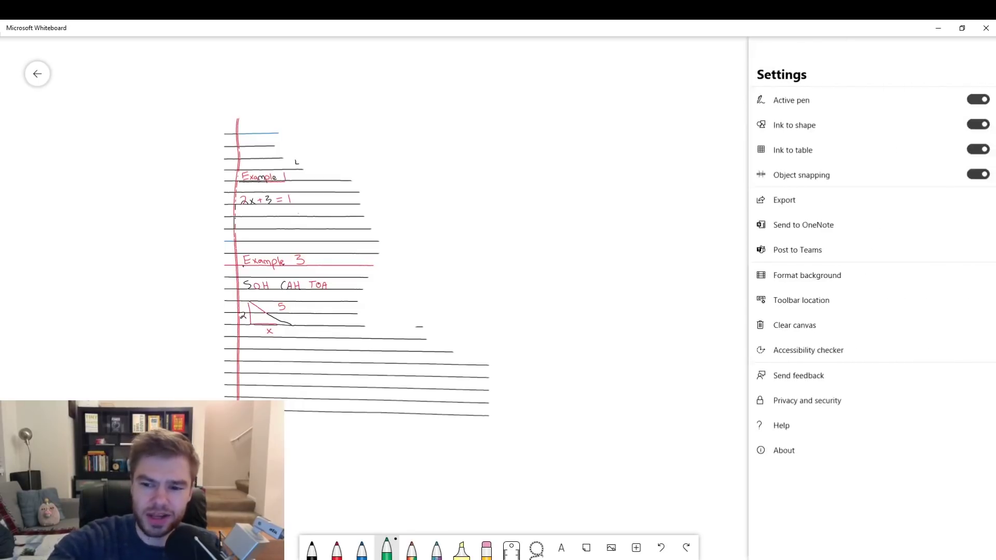
- Browse Send to OneNote into Biology Notebook > _Collaboration Space > Using the Collaboration Space, then back to its sections
{"action": "left_click", "coordinate": [803, 225]}
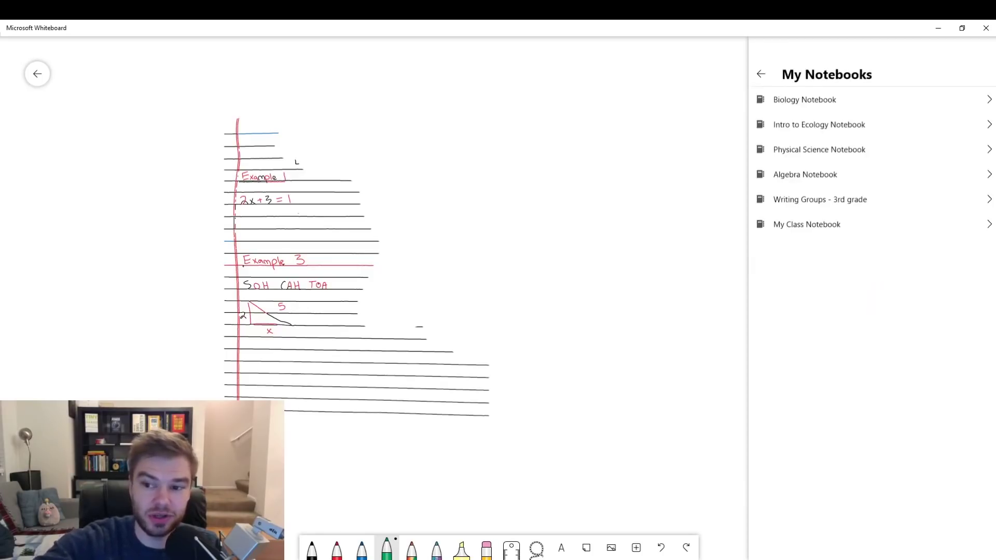
{"action": "left_click", "coordinate": [804, 100]}
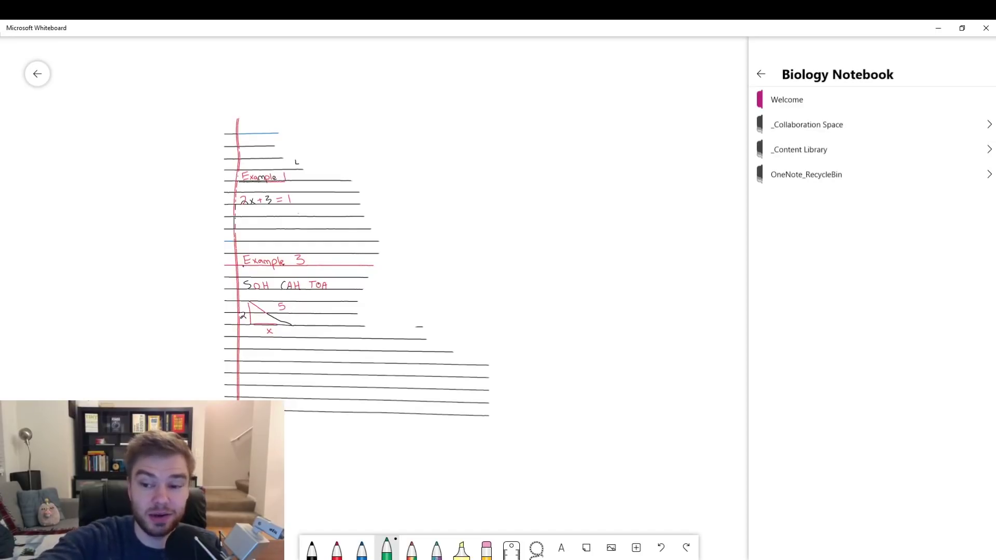
{"action": "left_click", "coordinate": [806, 124]}
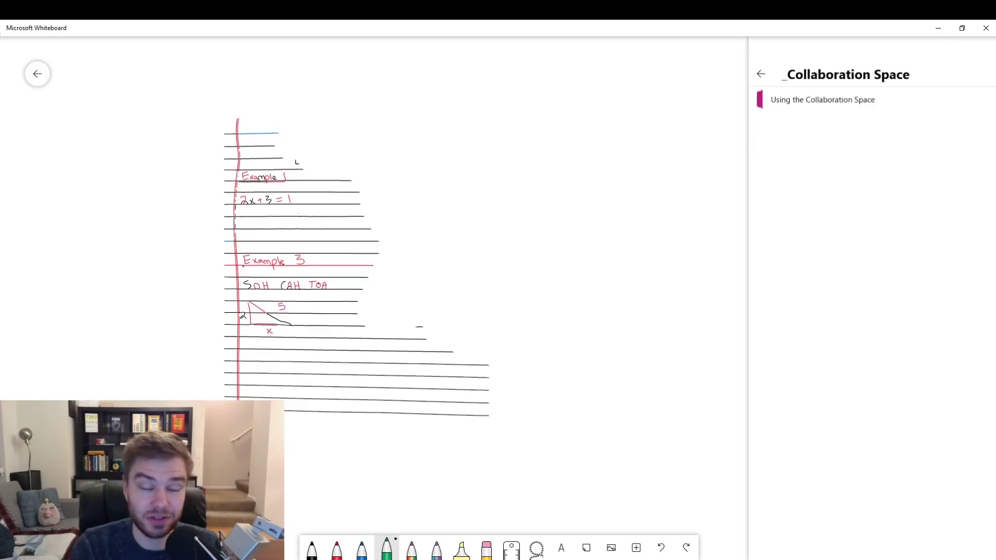
{"action": "left_click", "coordinate": [822, 100]}
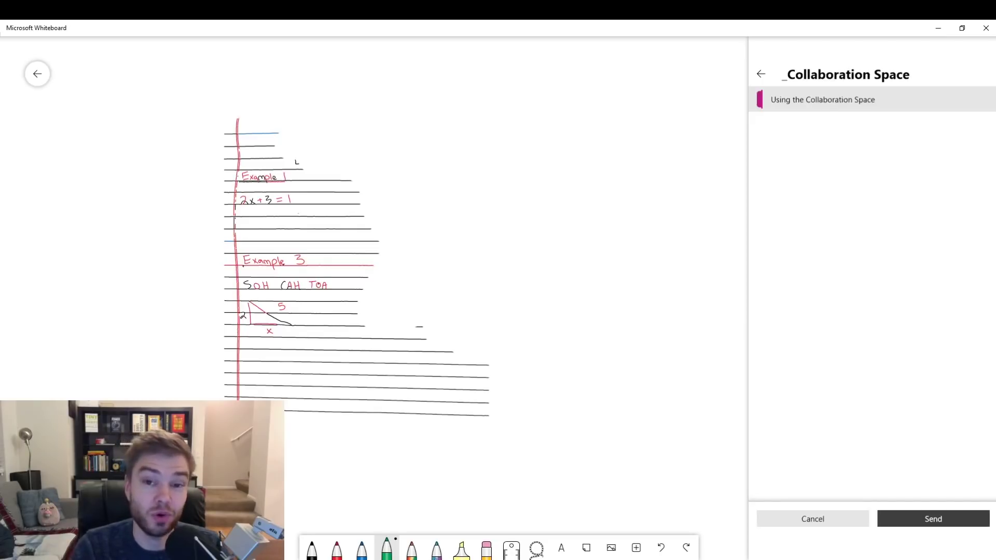
{"action": "left_click", "coordinate": [760, 73]}
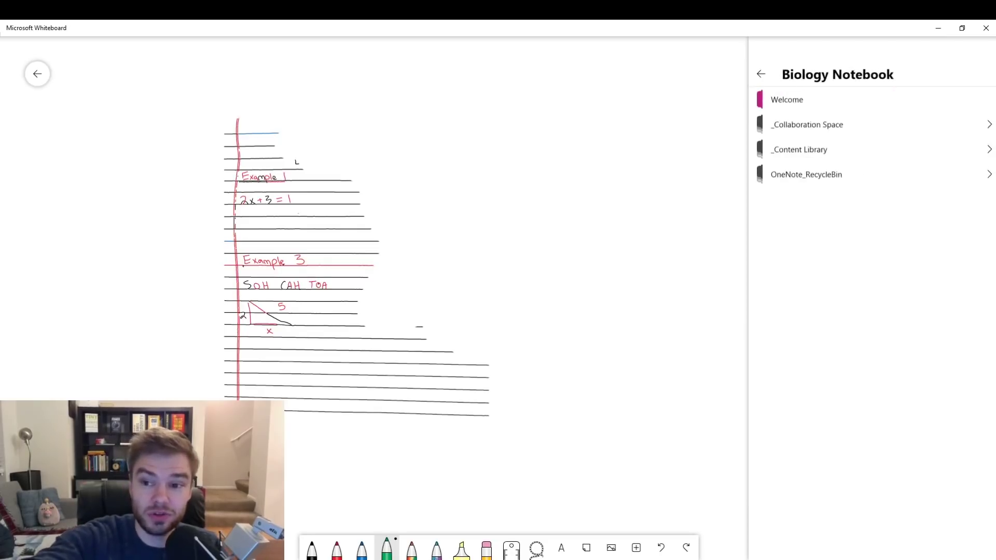
- Back out of OneNote to Settings, preview Post to Teams, and return to the settings list
{"action": "left_click", "coordinate": [761, 74]}
{"action": "left_click", "coordinate": [761, 74]}
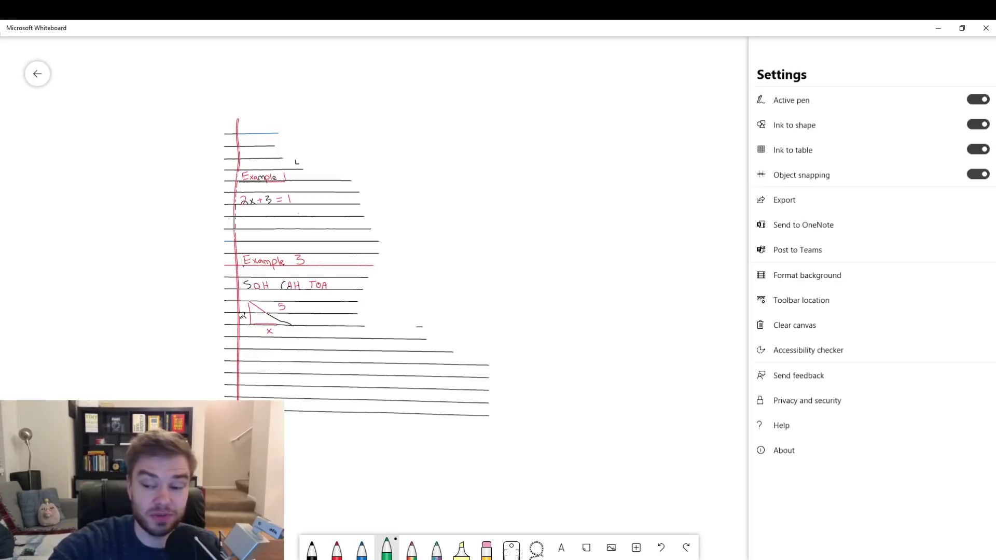
{"action": "left_click", "coordinate": [796, 250]}
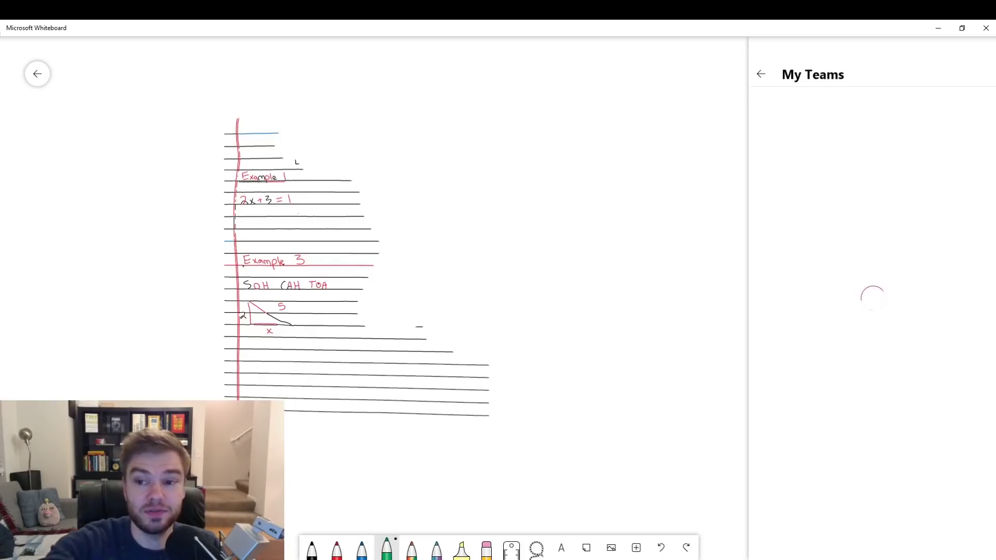
{"action": "left_click", "coordinate": [760, 74]}
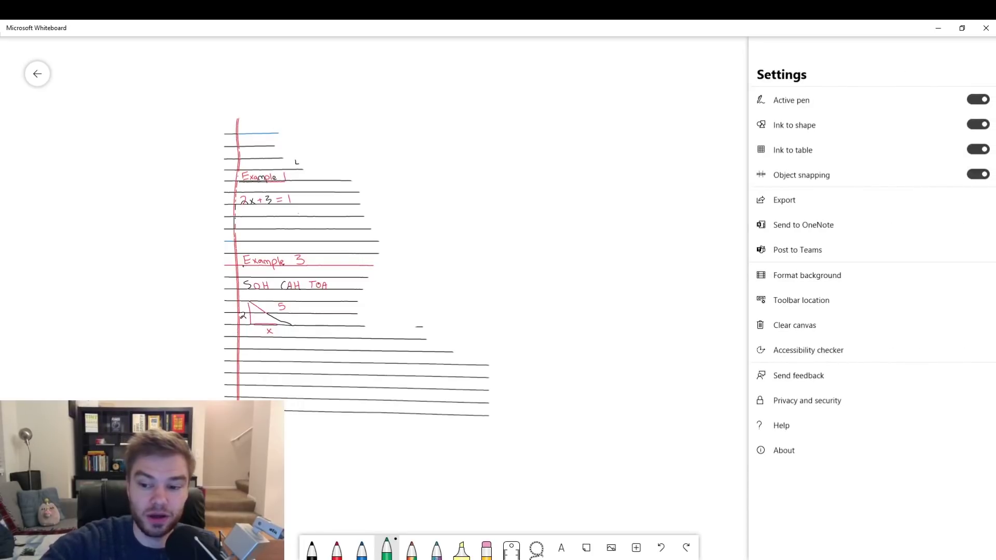
- Try black then lavender background with dot and square grids, settle on lavender with no grid, and close
{"action": "left_click", "coordinate": [807, 275]}
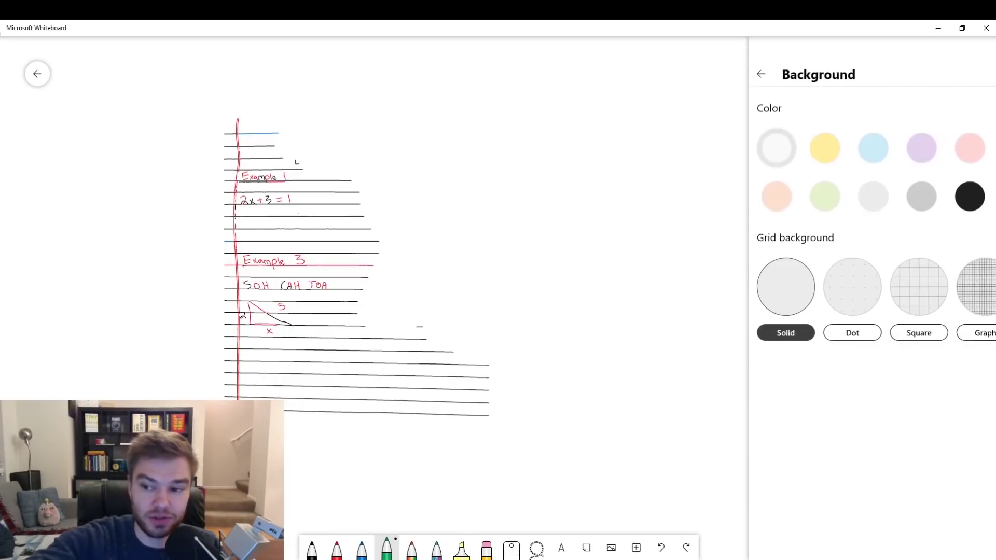
{"action": "left_click", "coordinate": [969, 196]}
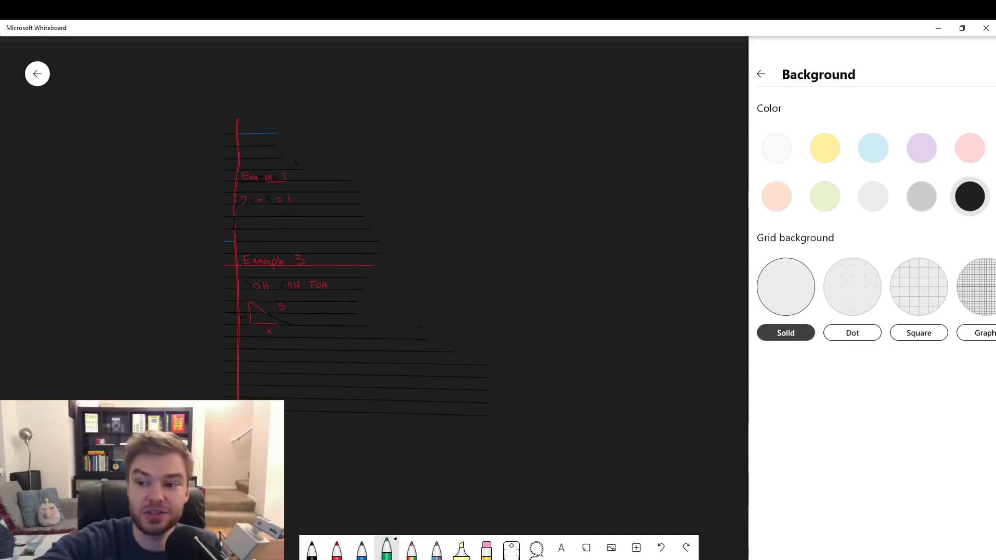
{"action": "left_click", "coordinate": [920, 148]}
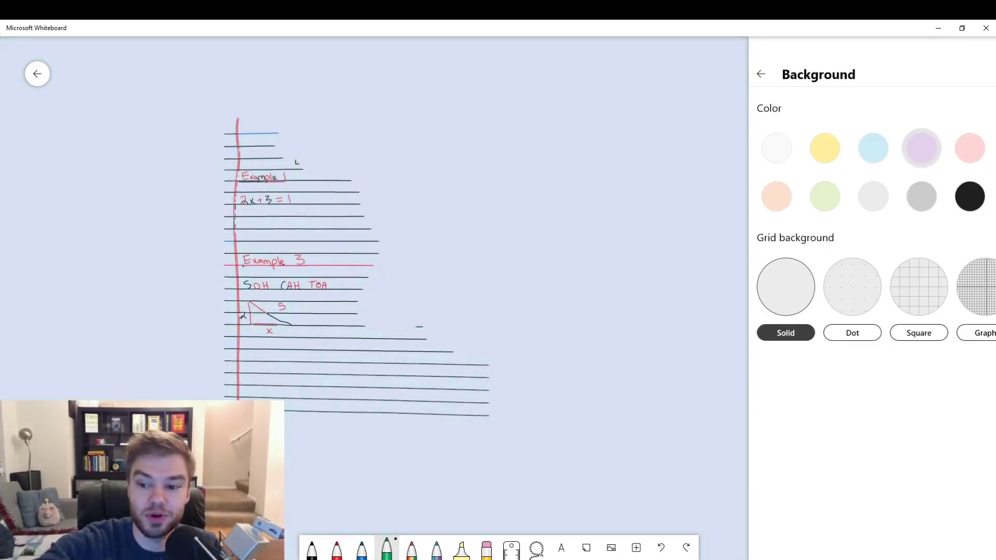
{"action": "left_click", "coordinate": [851, 286]}
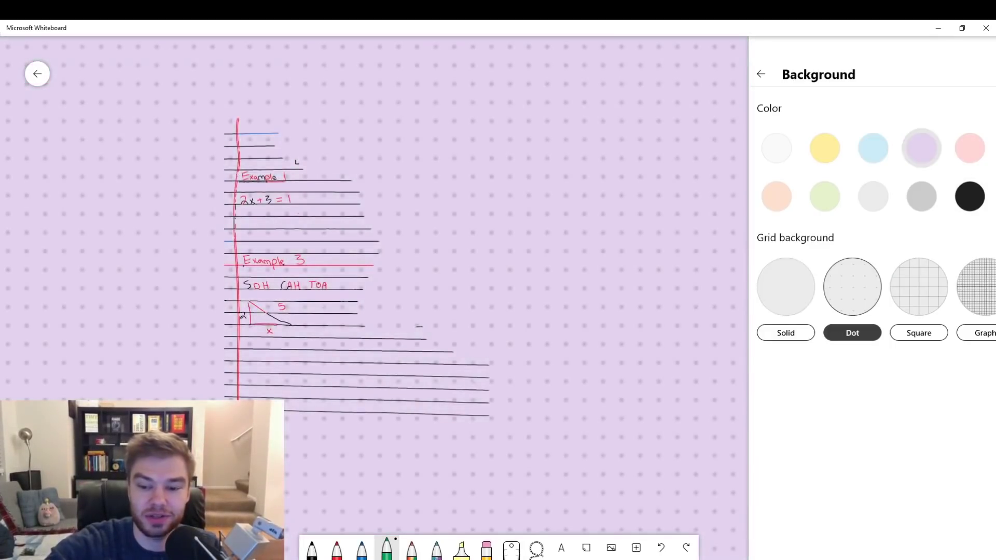
{"action": "left_click", "coordinate": [917, 287]}
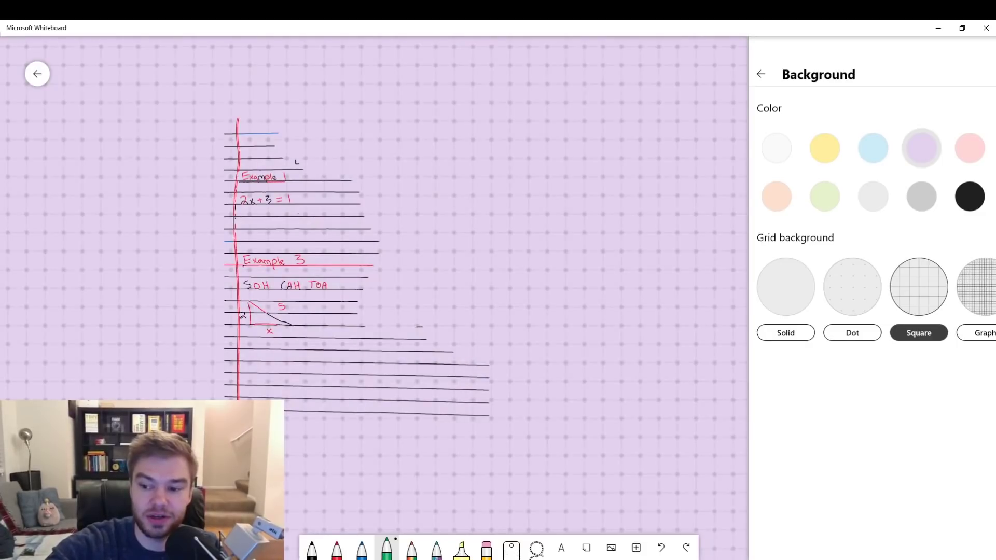
{"action": "left_click", "coordinate": [785, 287]}
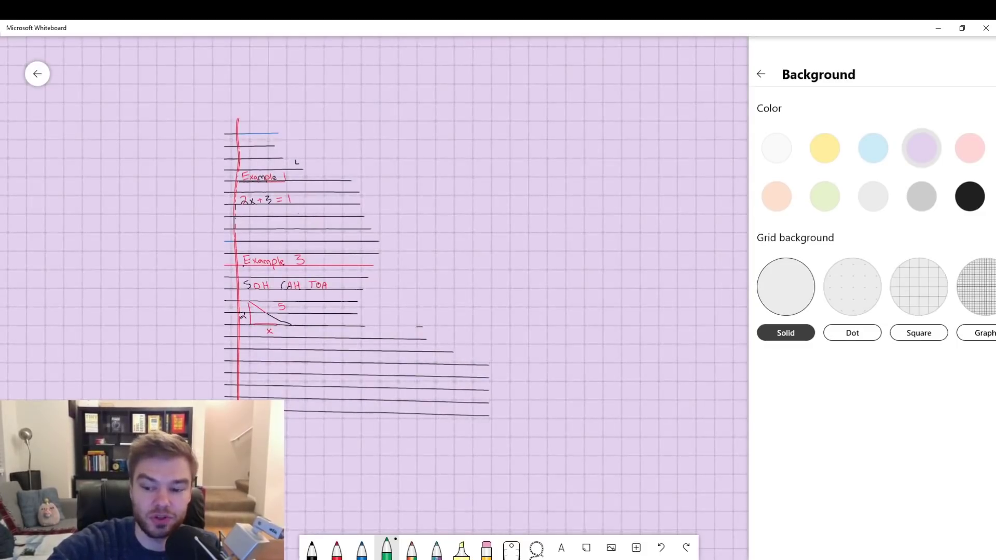
{"action": "key", "text": "Escape"}
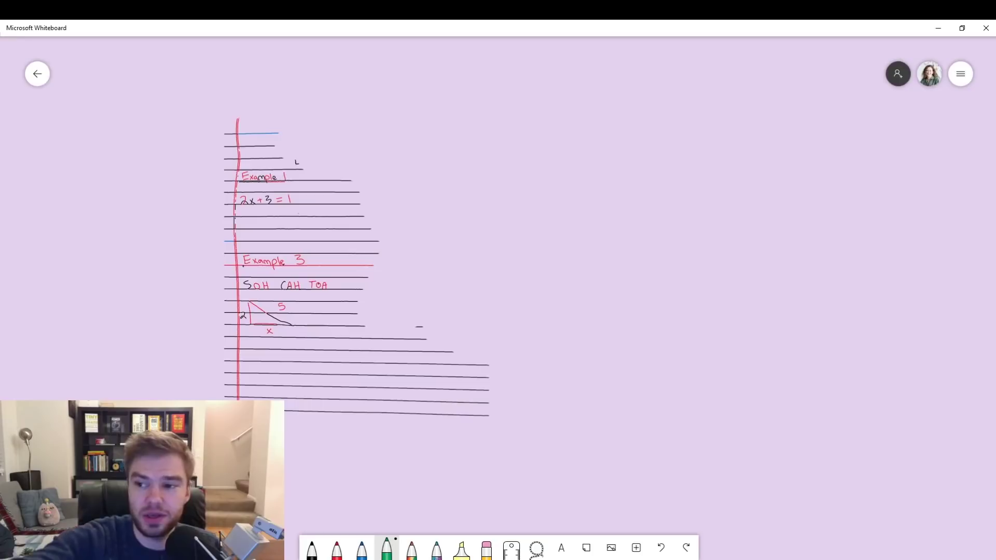
{"action": "left_click", "coordinate": [958, 74]}
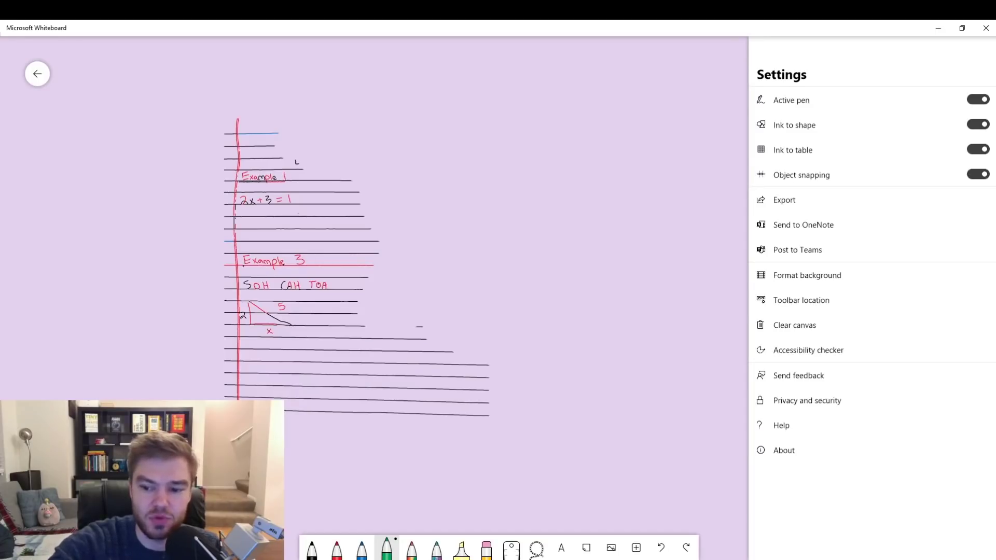
{"action": "left_click", "coordinate": [801, 300]}
{"action": "left_click", "coordinate": [763, 136]}
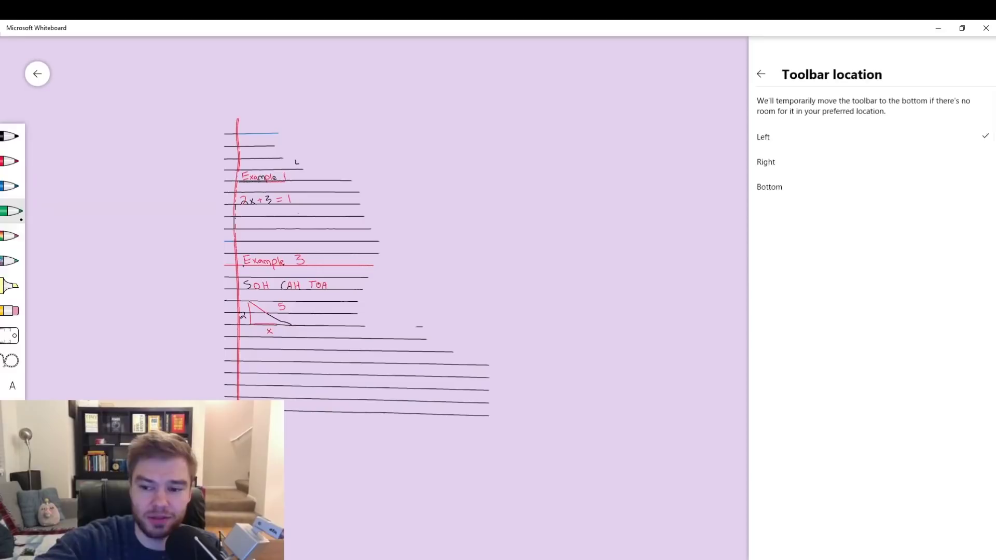
{"action": "left_click", "coordinate": [766, 161]}
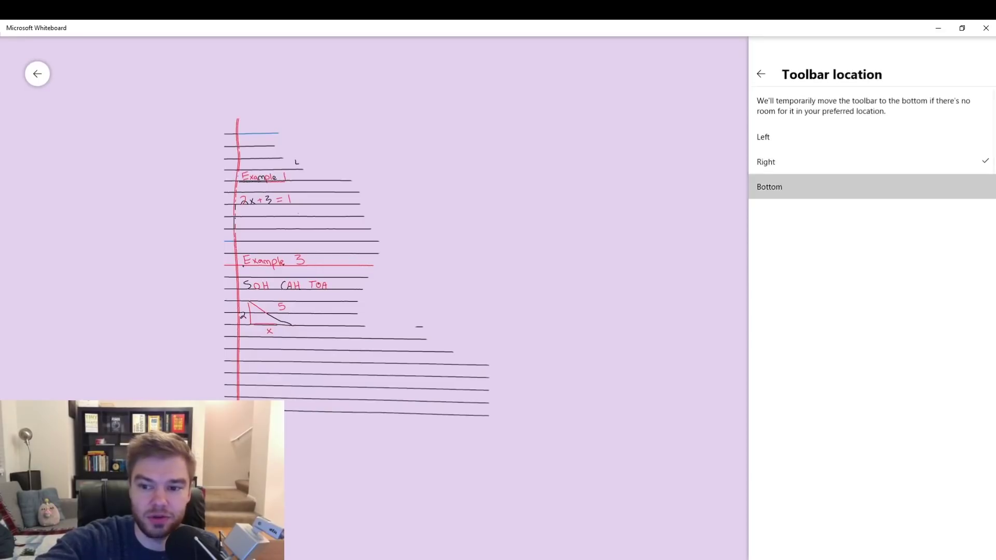
{"action": "left_click", "coordinate": [768, 186]}
{"action": "key", "text": "Escape"}
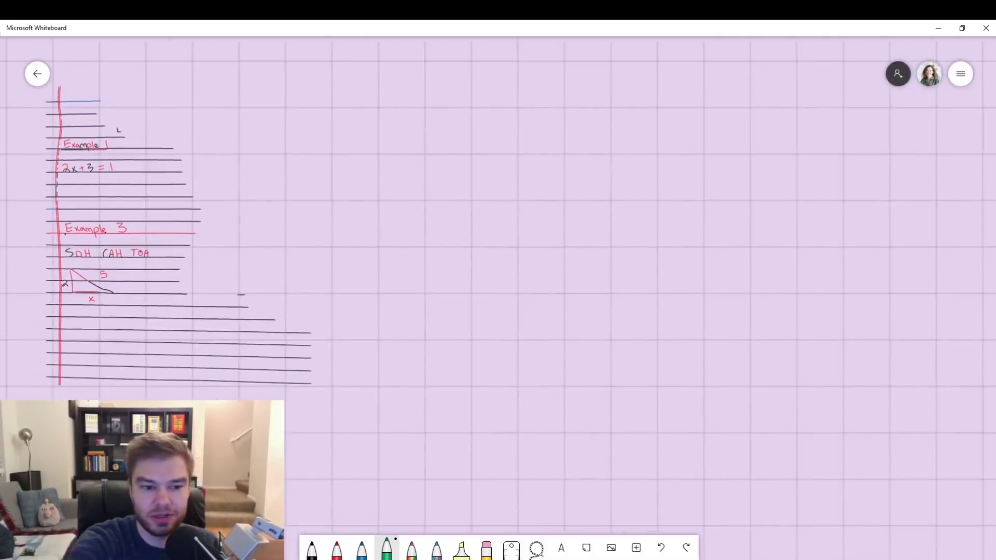
{"action": "scroll", "coordinate": [498, 280], "scroll_direction": "right", "scroll_amount": 10}
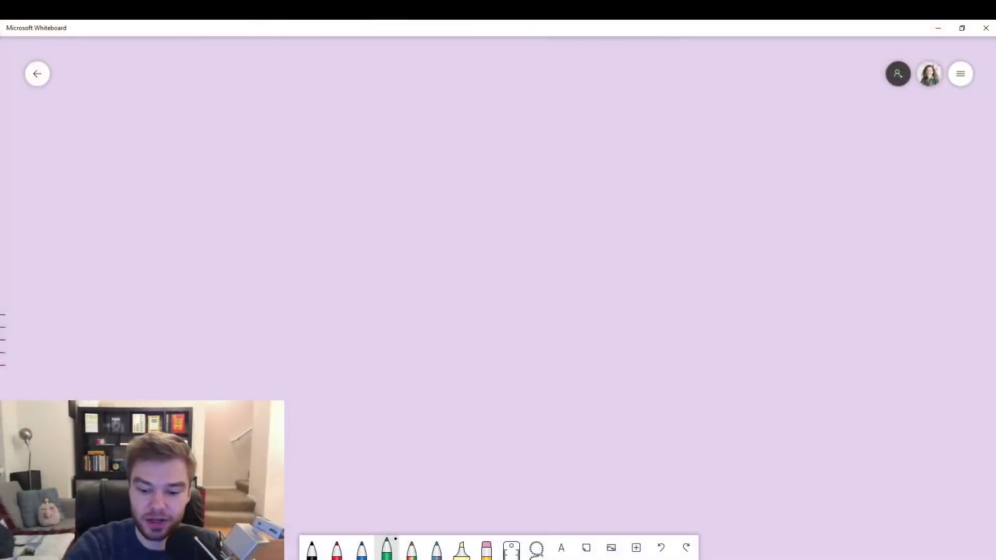
- Browse the Insert menu's Templates to add the KWL template to the board
{"action": "left_click", "coordinate": [635, 548]}
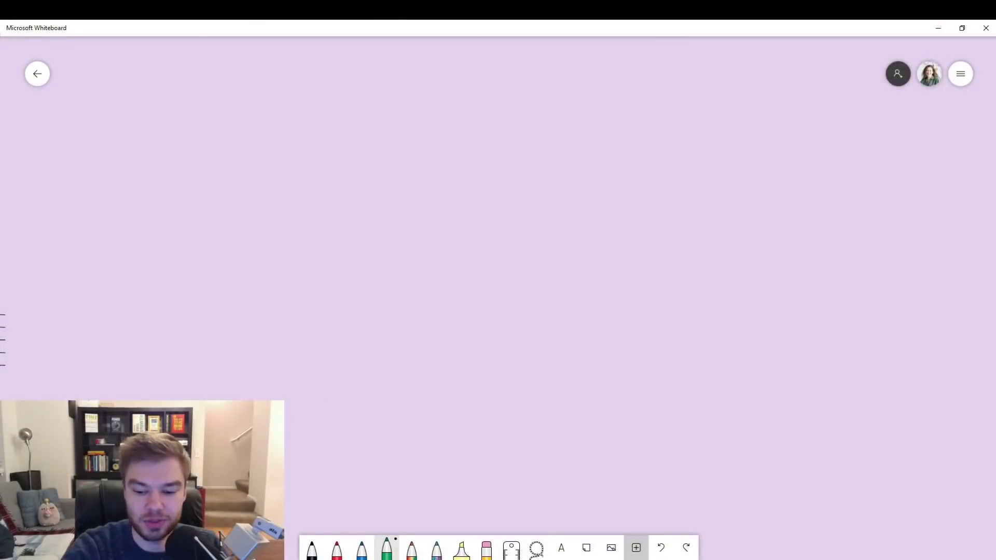
{"action": "left_click", "coordinate": [680, 423]}
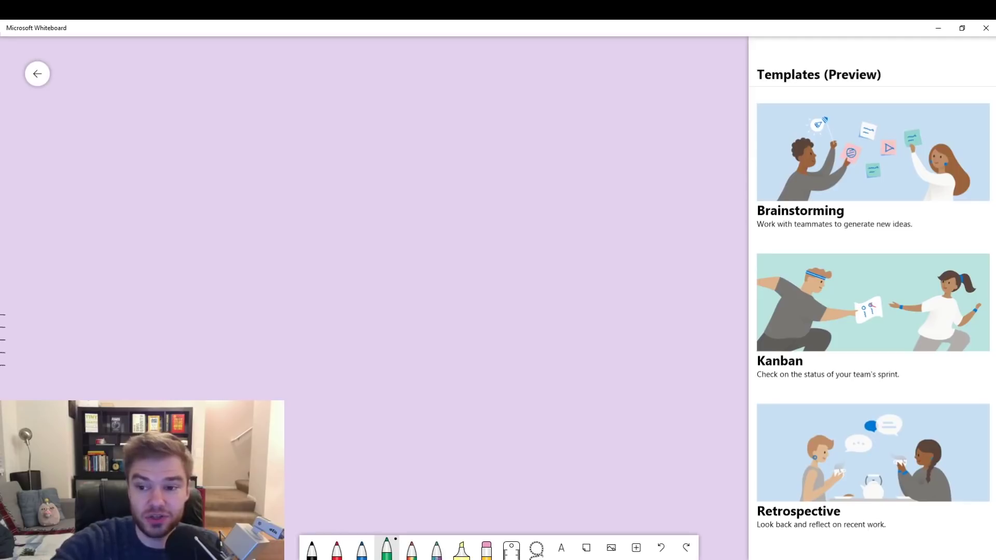
{"action": "scroll", "coordinate": [871, 311], "scroll_direction": "down", "scroll_amount": 3}
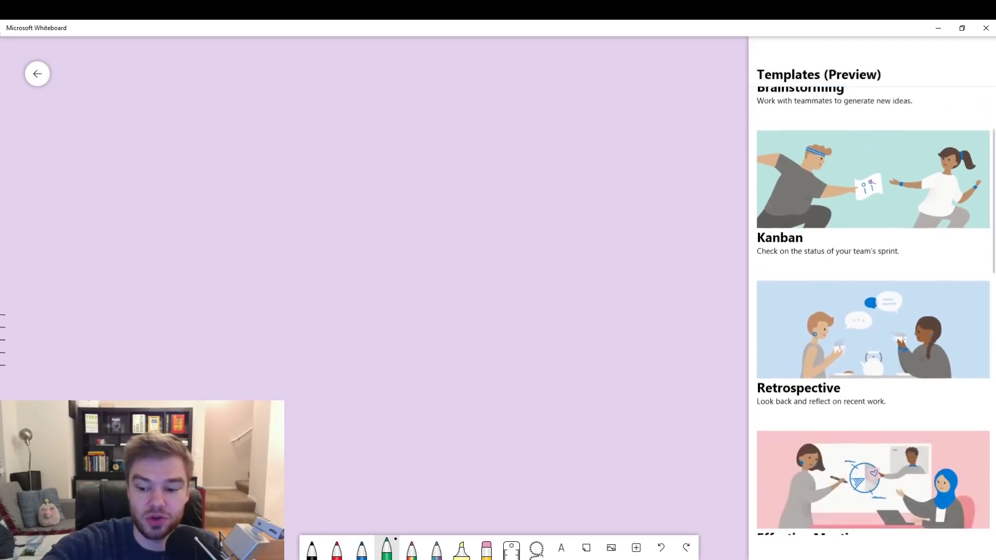
{"action": "scroll", "coordinate": [871, 311], "scroll_direction": "down", "scroll_amount": 2}
{"action": "scroll", "coordinate": [872, 311], "scroll_direction": "down", "scroll_amount": 1}
{"action": "scroll", "coordinate": [871, 311], "scroll_direction": "down", "scroll_amount": 3}
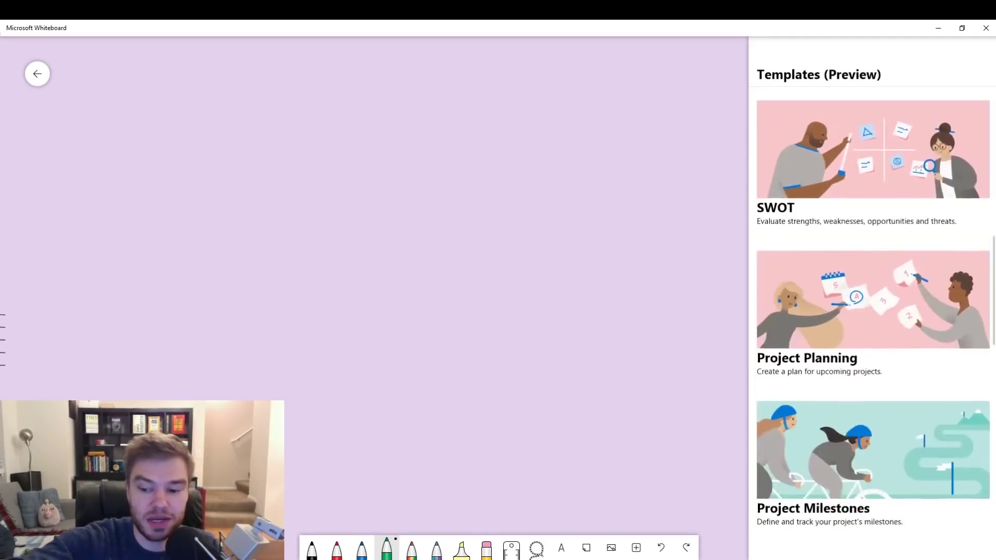
{"action": "scroll", "coordinate": [872, 311], "scroll_direction": "down", "scroll_amount": 1}
{"action": "scroll", "coordinate": [871, 311], "scroll_direction": "down", "scroll_amount": 2}
{"action": "scroll", "coordinate": [871, 311], "scroll_direction": "down", "scroll_amount": 1}
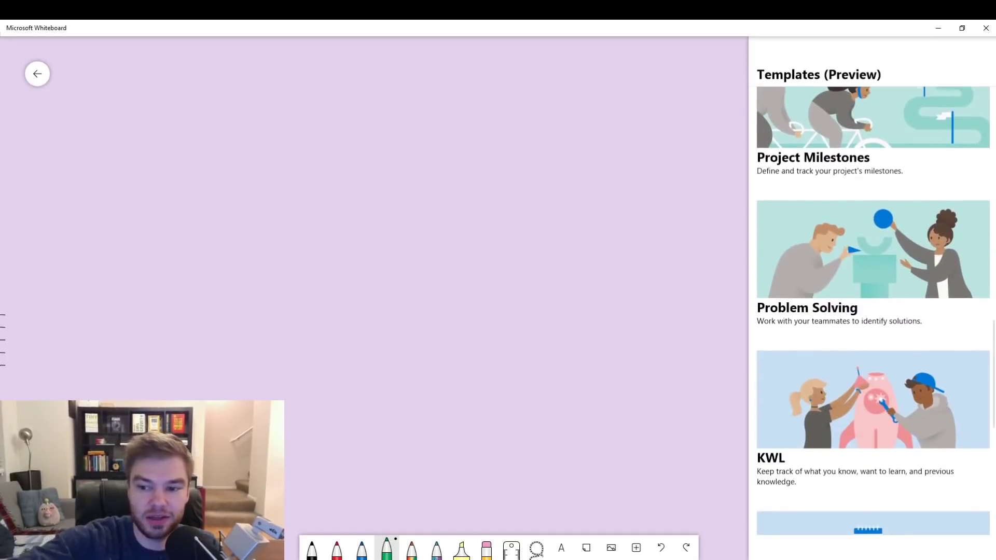
{"action": "scroll", "coordinate": [871, 311], "scroll_direction": "down", "scroll_amount": 2}
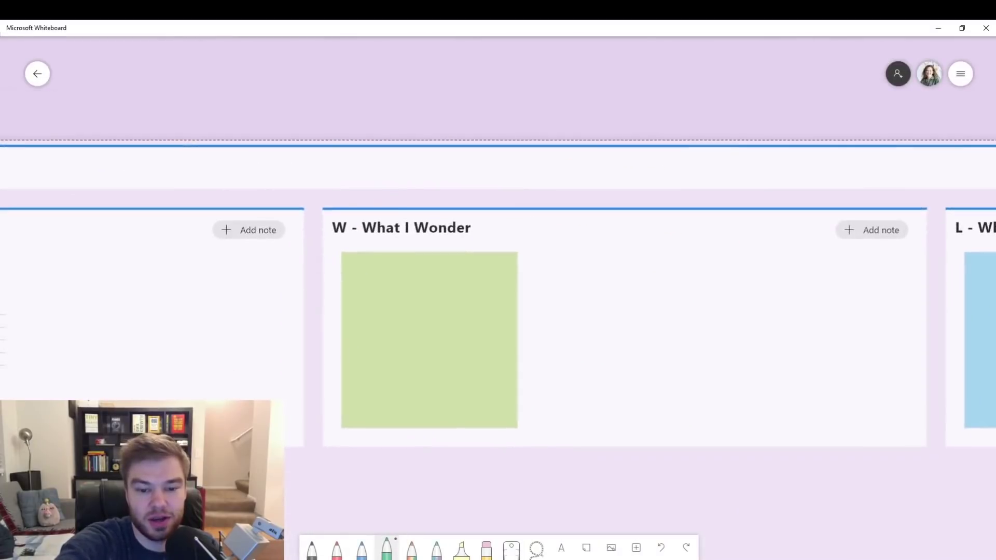
{"action": "scroll", "coordinate": [498, 311], "scroll_direction": "down", "scroll_amount": 5}
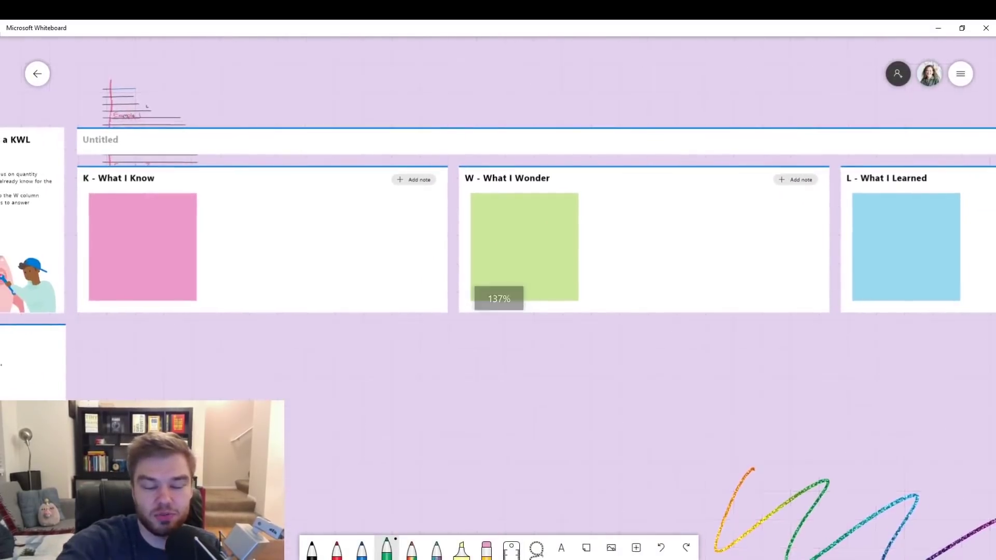
- Drag the KWL template higher on the board and recentre the view on the tips card and K column
{"action": "left_click_drag", "start_coordinate": [497, 272], "coordinate": [377, 341]}
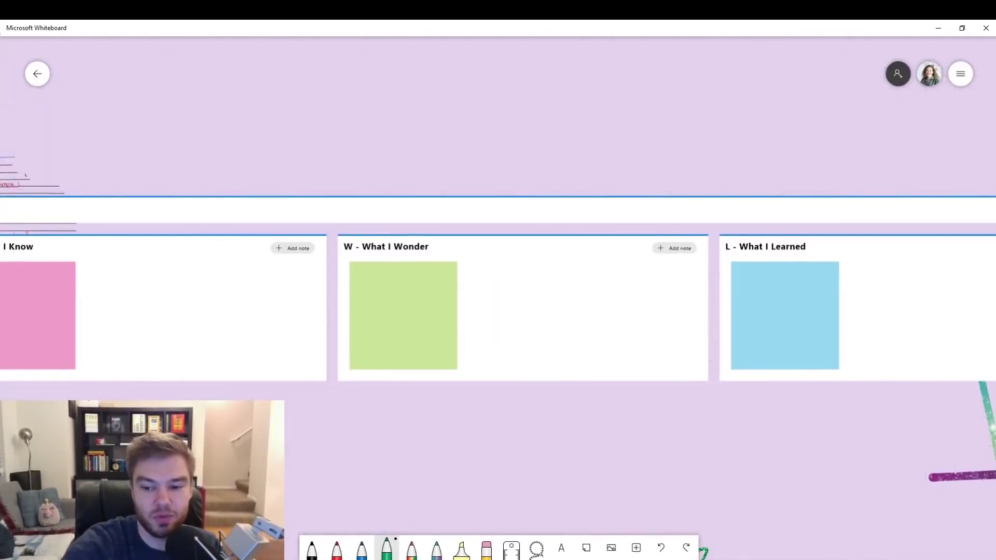
{"action": "scroll", "coordinate": [497, 311], "scroll_direction": "down", "scroll_amount": 3}
{"action": "scroll", "coordinate": [498, 312], "scroll_direction": "down", "scroll_amount": 3}
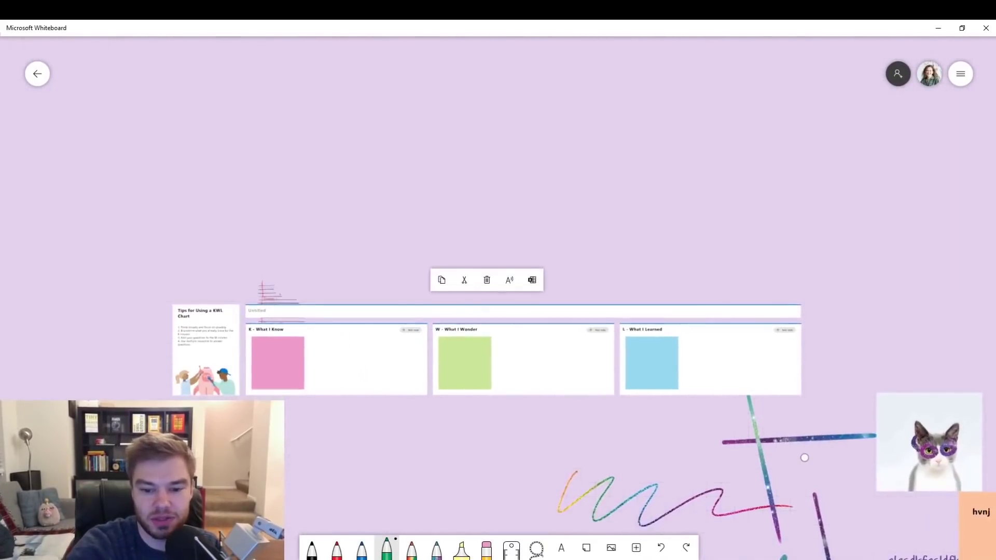
{"action": "left_click_drag", "start_coordinate": [700, 358], "coordinate": [735, 218]}
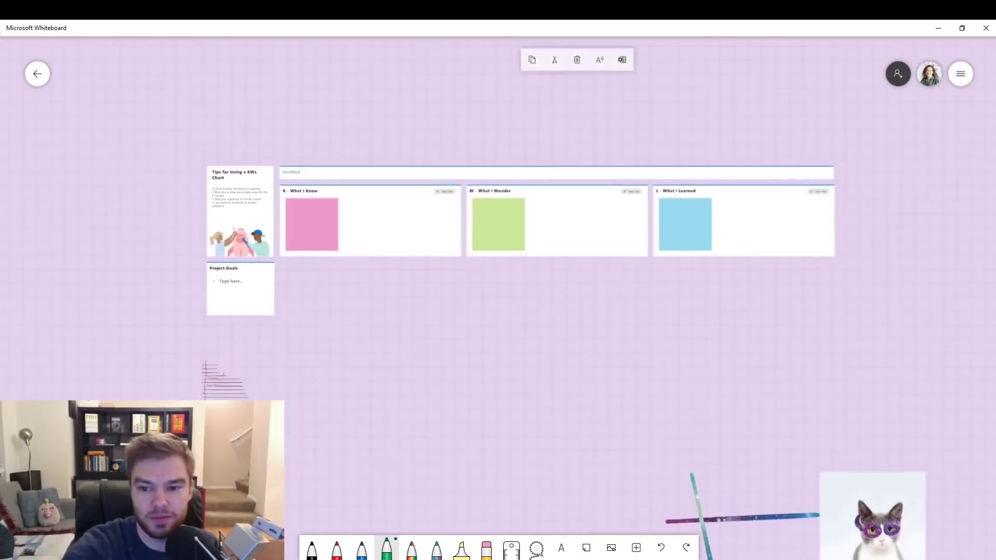
{"action": "left_click", "coordinate": [498, 350]}
{"action": "scroll", "coordinate": [498, 296], "scroll_direction": "up", "scroll_amount": 3}
{"action": "scroll", "coordinate": [498, 296], "scroll_direction": "down", "scroll_amount": 1}
{"action": "scroll", "coordinate": [498, 296], "scroll_direction": "up", "scroll_amount": 1}
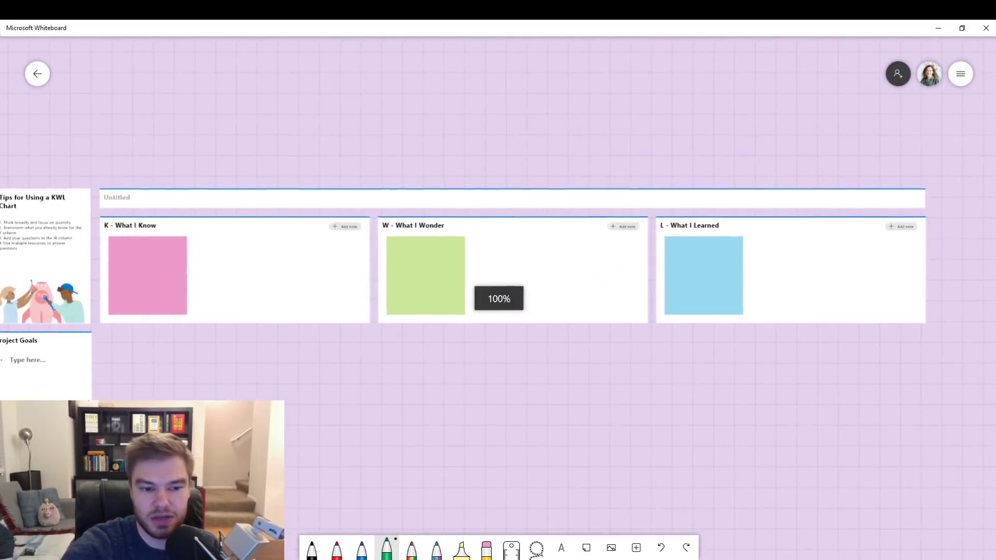
{"action": "left_click_drag", "start_coordinate": [497, 365], "coordinate": [542, 339]}
{"action": "scroll", "coordinate": [498, 312], "scroll_direction": "up", "scroll_amount": 1}
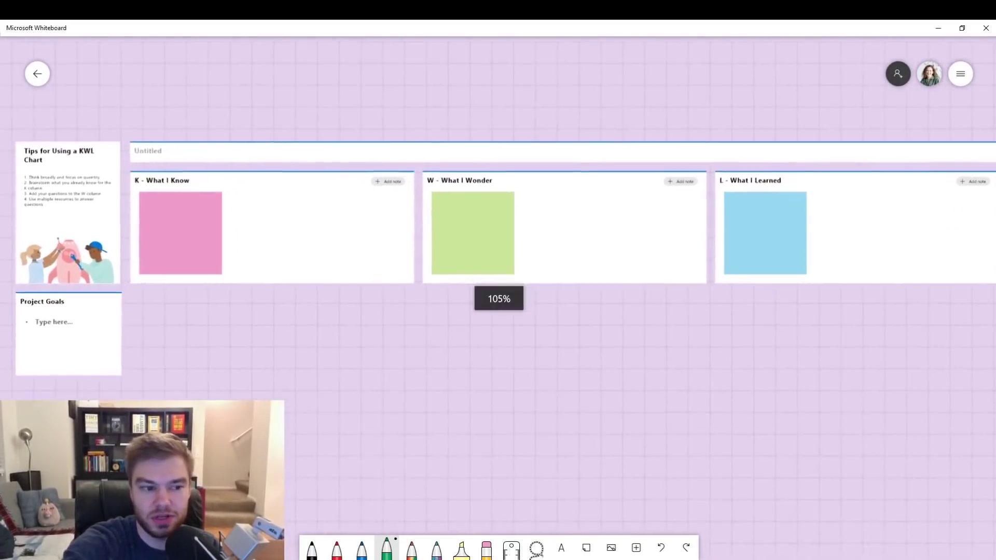
{"action": "scroll", "coordinate": [498, 311], "scroll_direction": "down", "scroll_amount": 1}
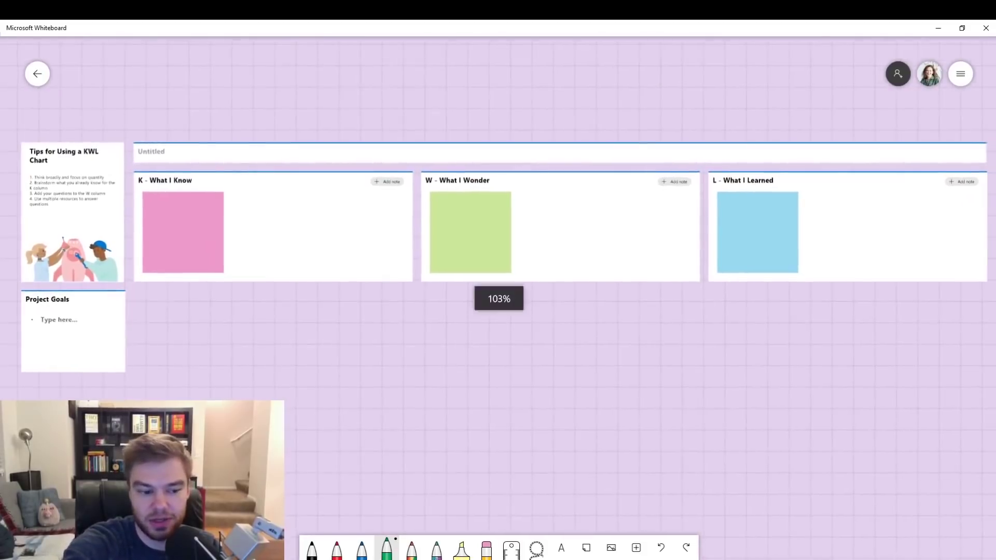
{"action": "scroll", "coordinate": [498, 312], "scroll_direction": "up", "scroll_amount": 2}
{"action": "scroll", "coordinate": [498, 299], "scroll_direction": "up", "scroll_amount": 3}
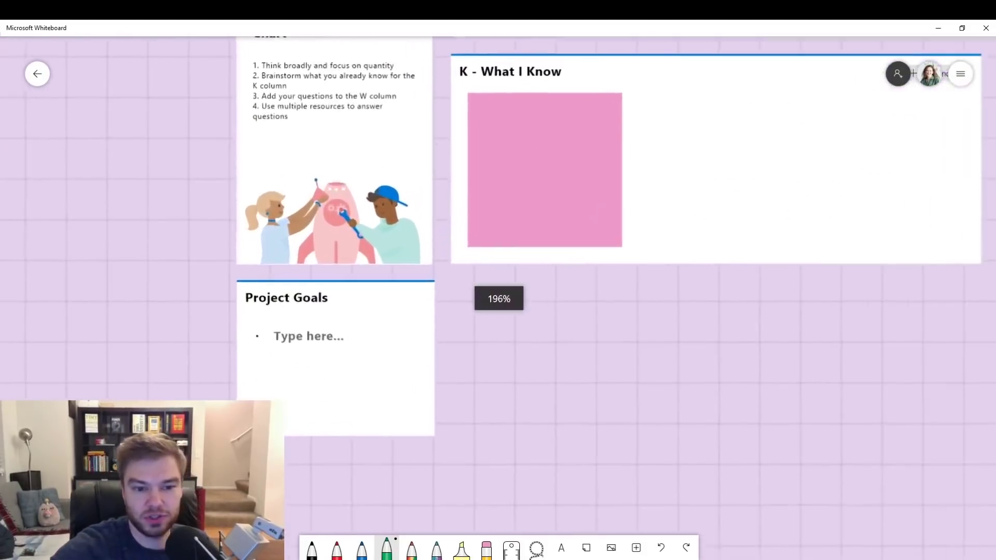
{"action": "left_click_drag", "start_coordinate": [498, 233], "coordinate": [545, 295]}
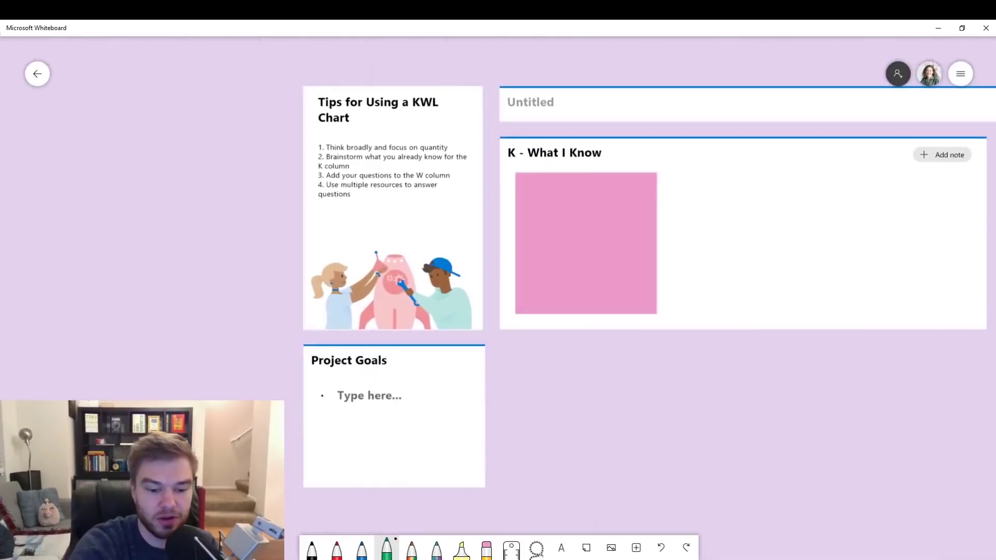
- Draw a green arrow pointing at the Tips for Using a KWL Chart card and show all three columns
{"action": "mouse_move", "coordinate": [152, 294]}
{"action": "left_mouse_down"}
{"action": "mouse_move", "coordinate": [273, 187]}
{"action": "mouse_move", "coordinate": [255, 237]}
{"action": "left_mouse_up"}
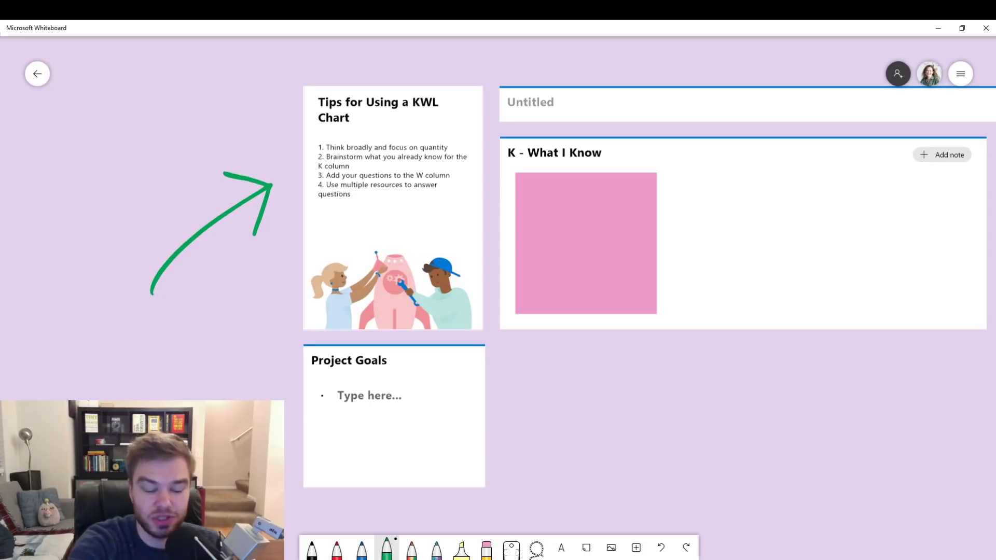
{"action": "scroll", "coordinate": [498, 299], "scroll_direction": "down", "scroll_amount": 5}
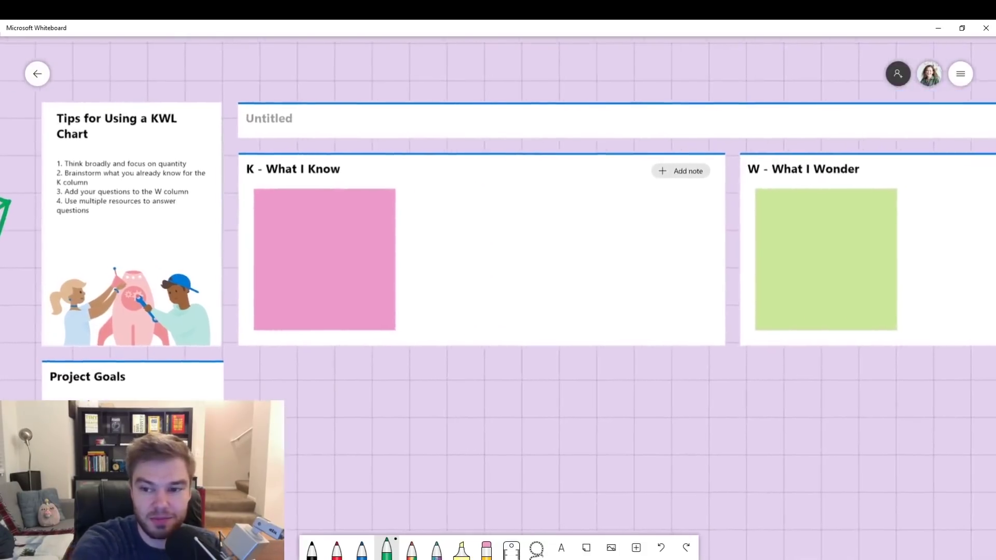
{"action": "scroll", "coordinate": [498, 299], "scroll_direction": "down", "scroll_amount": 4}
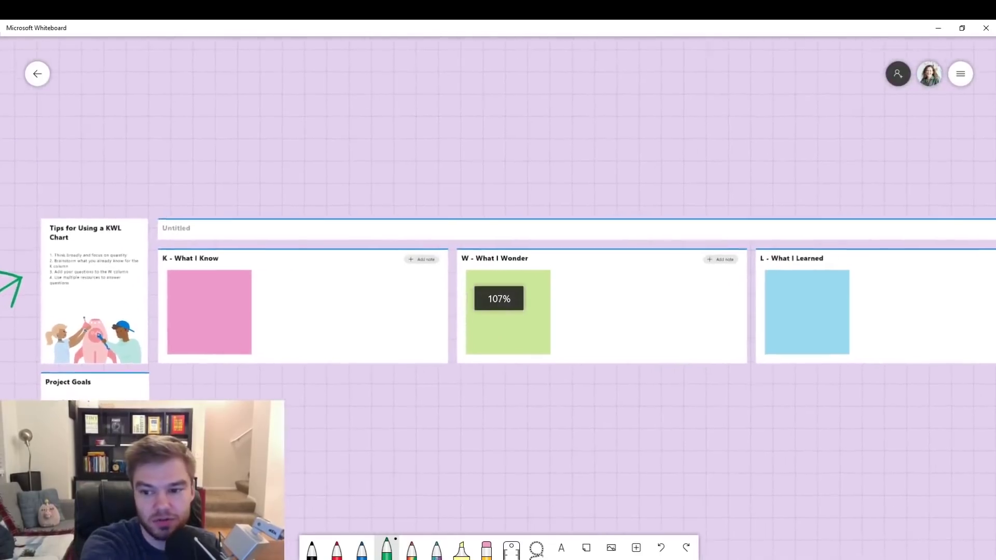
{"action": "scroll", "coordinate": [498, 299], "scroll_direction": "down", "scroll_amount": 3}
{"action": "left_click_drag", "start_coordinate": [498, 373], "coordinate": [438, 383]}
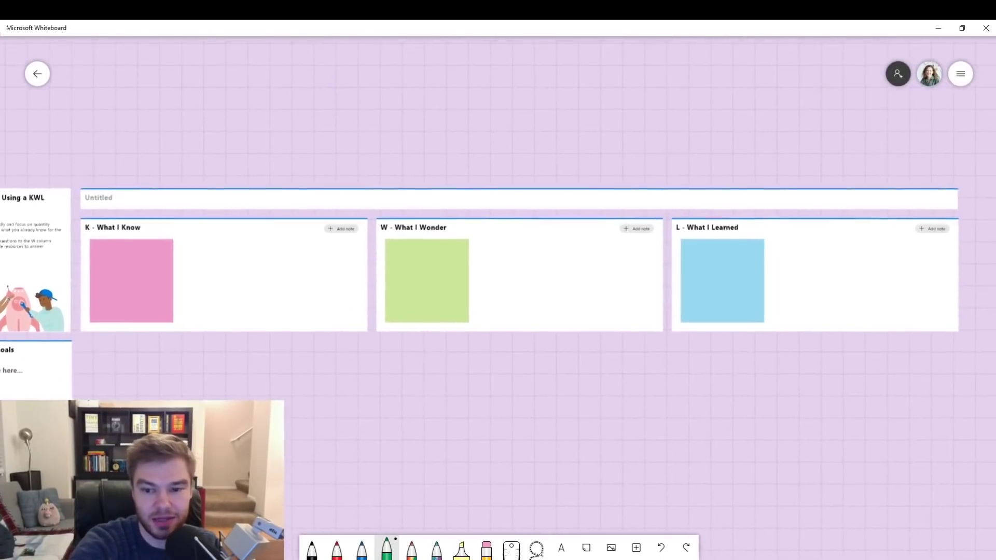
- Add two pink notes to What I Know and one note each to What I Wonder and What I Learned, then deselect
{"action": "left_click", "coordinate": [345, 227]}
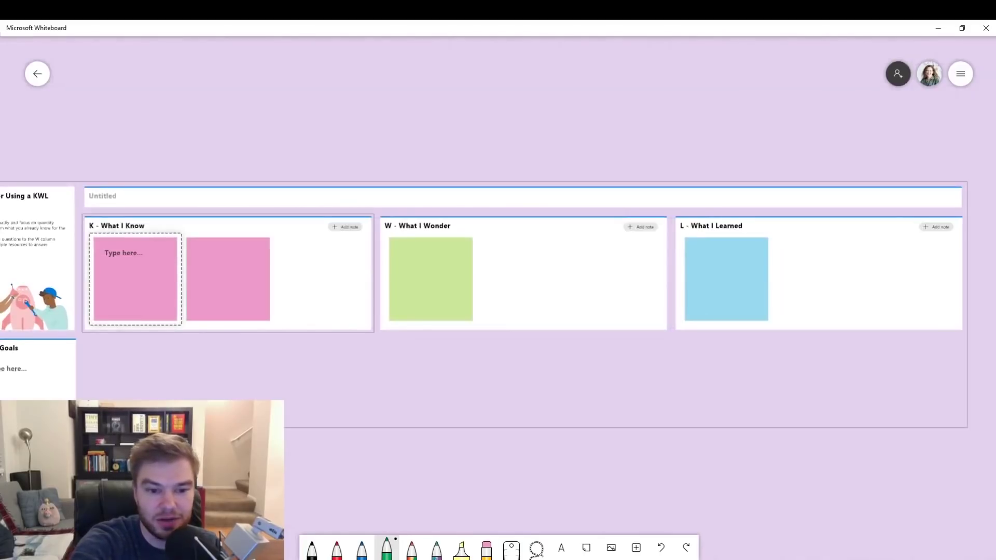
{"action": "left_click", "coordinate": [544, 373]}
{"action": "left_click", "coordinate": [640, 227]}
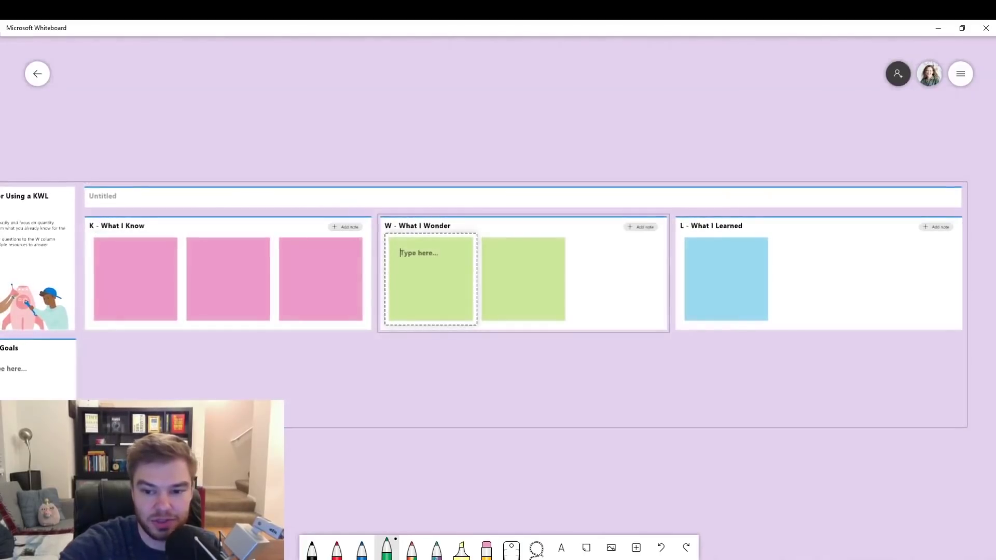
{"action": "left_click", "coordinate": [936, 226]}
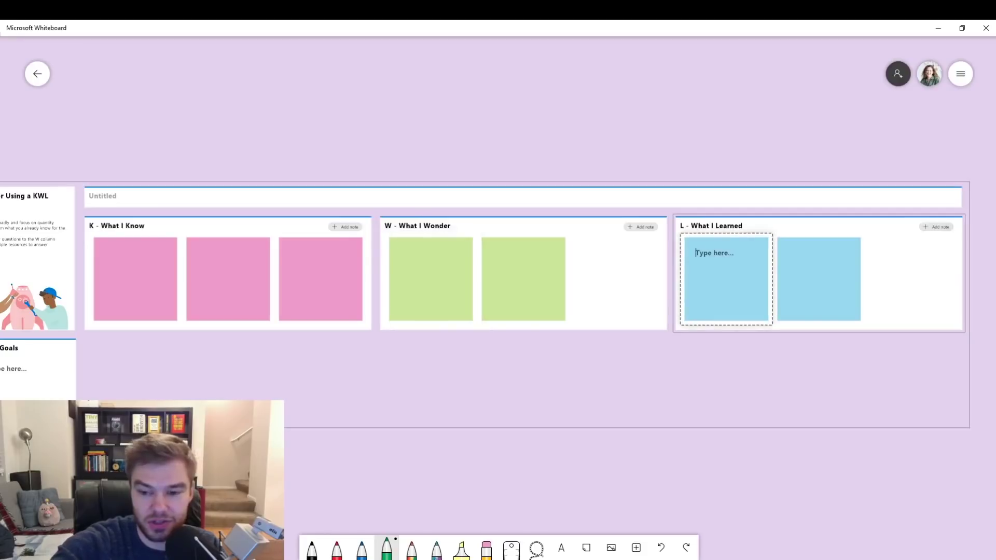
{"action": "left_click", "coordinate": [544, 373]}
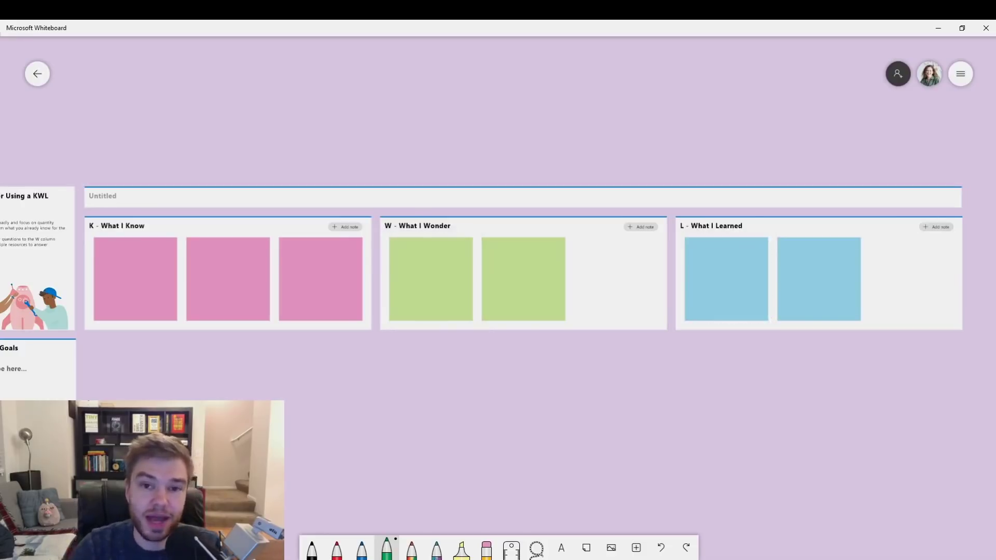